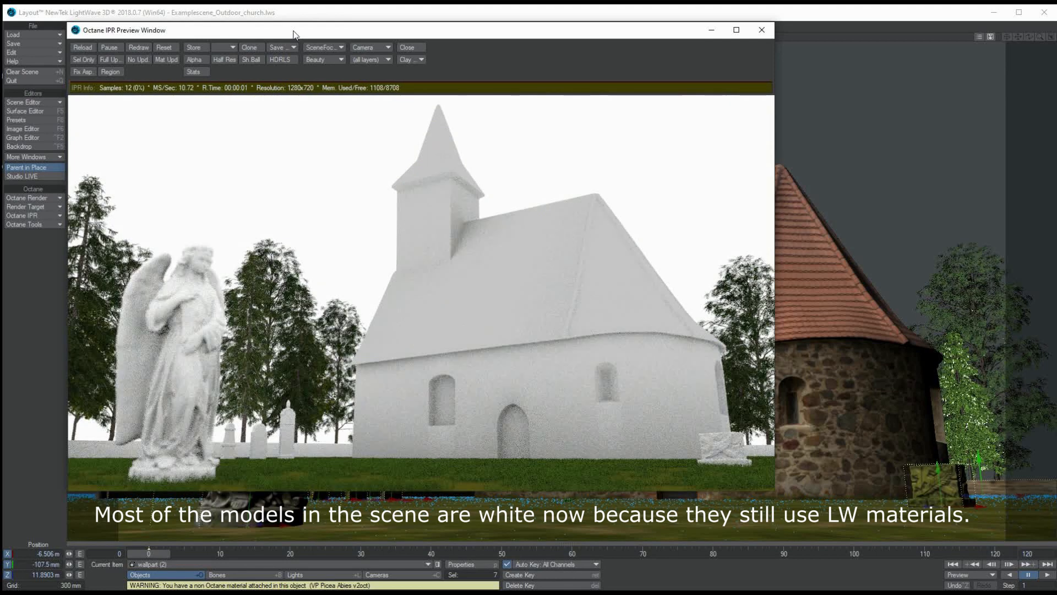
# - Pick the church in the IPR preview and set the material of its church_hbeck surface to Standard
pyautogui.moveTo(293, 31); pyautogui.dragTo(293, 20)
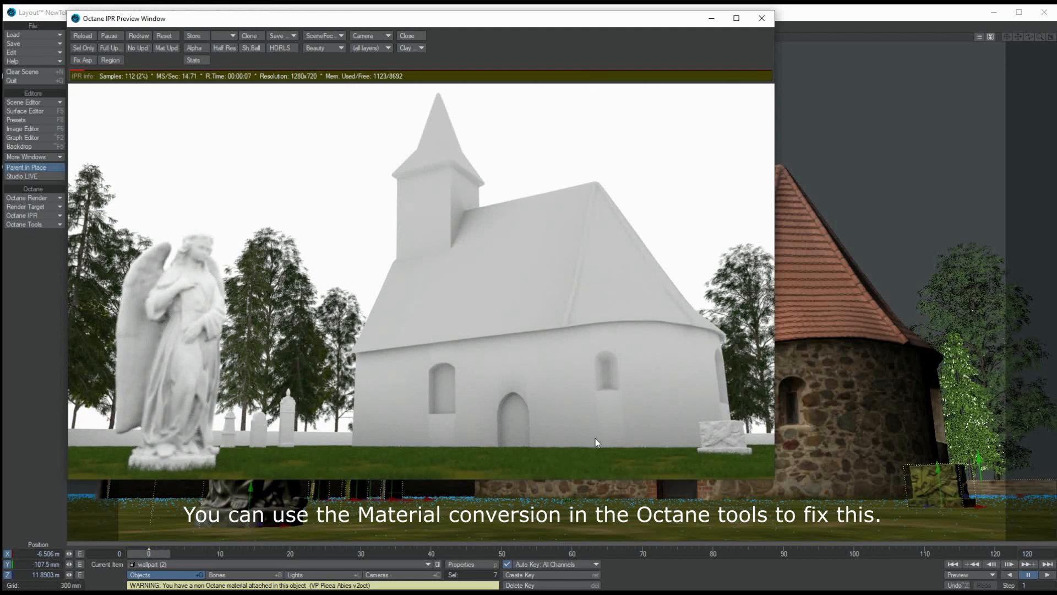
pyautogui.keyDown('shift'); pyautogui.click(521, 230); pyautogui.keyUp('shift')
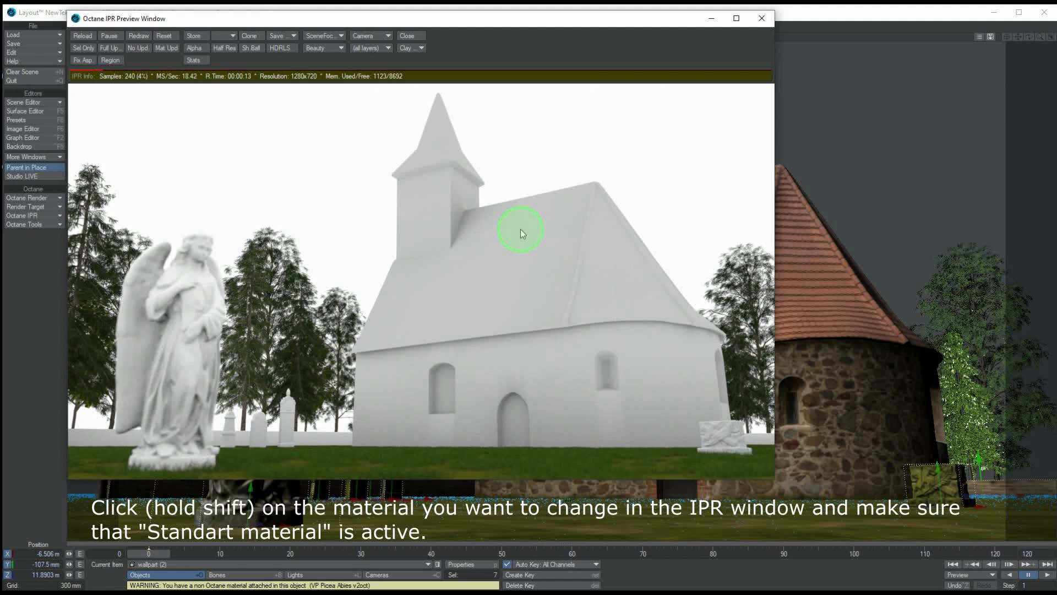
pyautogui.moveTo(191, 88); pyautogui.dragTo(916, 108)
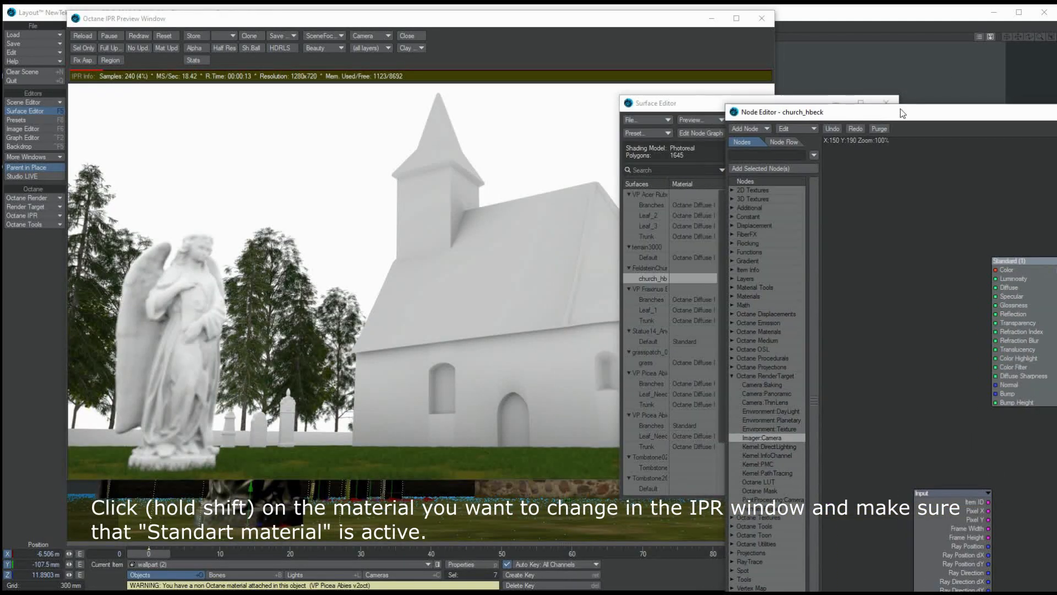
pyautogui.click(801, 112)
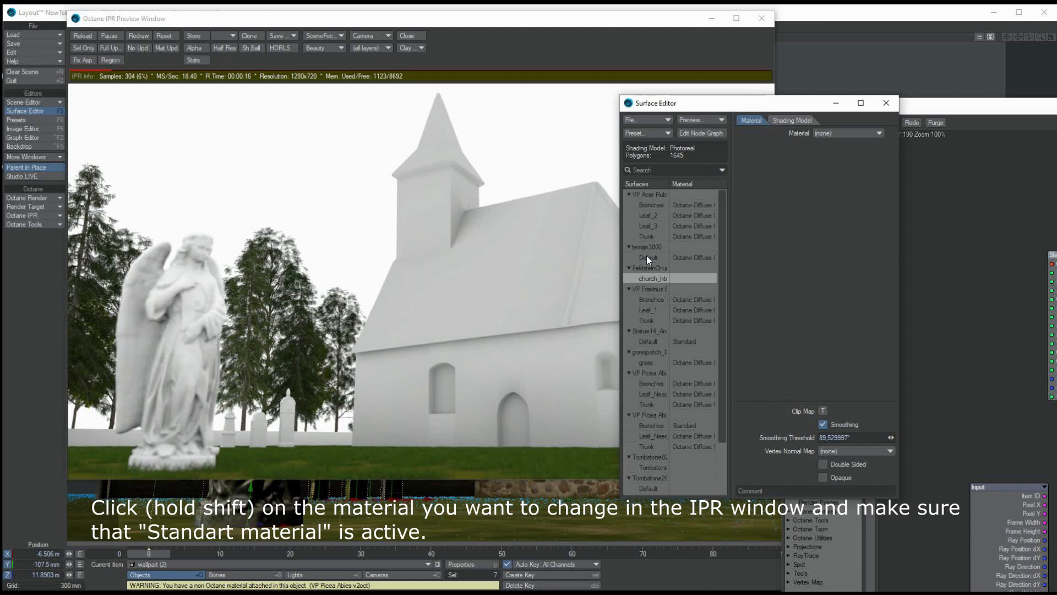
pyautogui.click(778, 119)
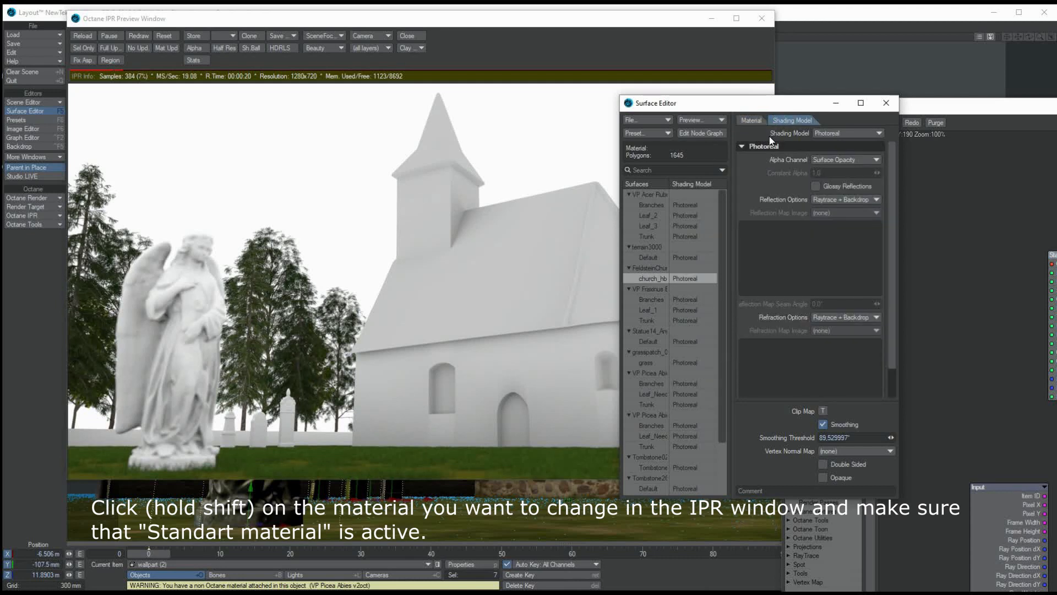
pyautogui.click(830, 133)
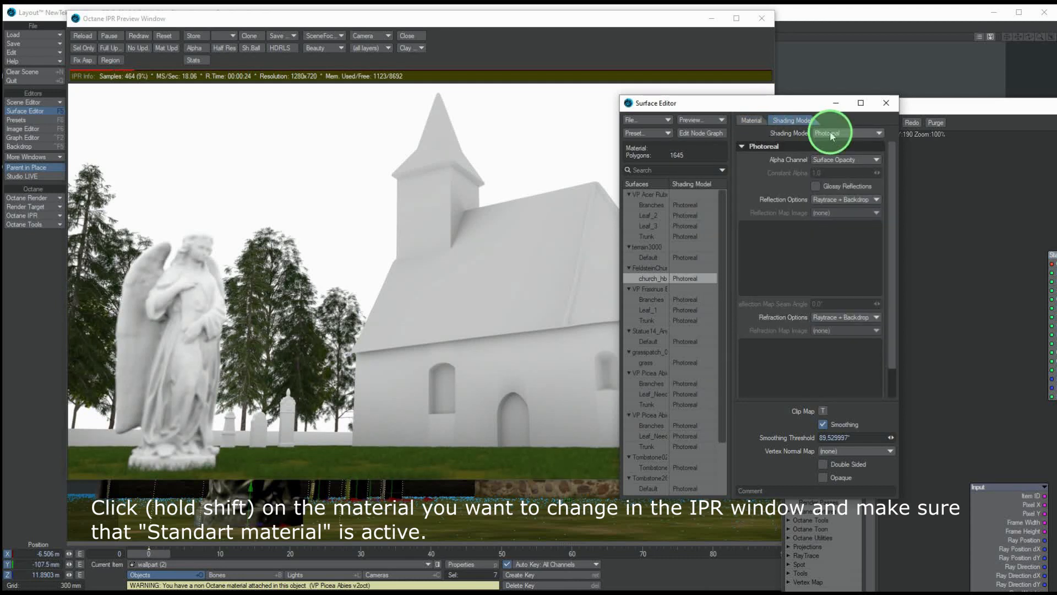
pyautogui.click(751, 120)
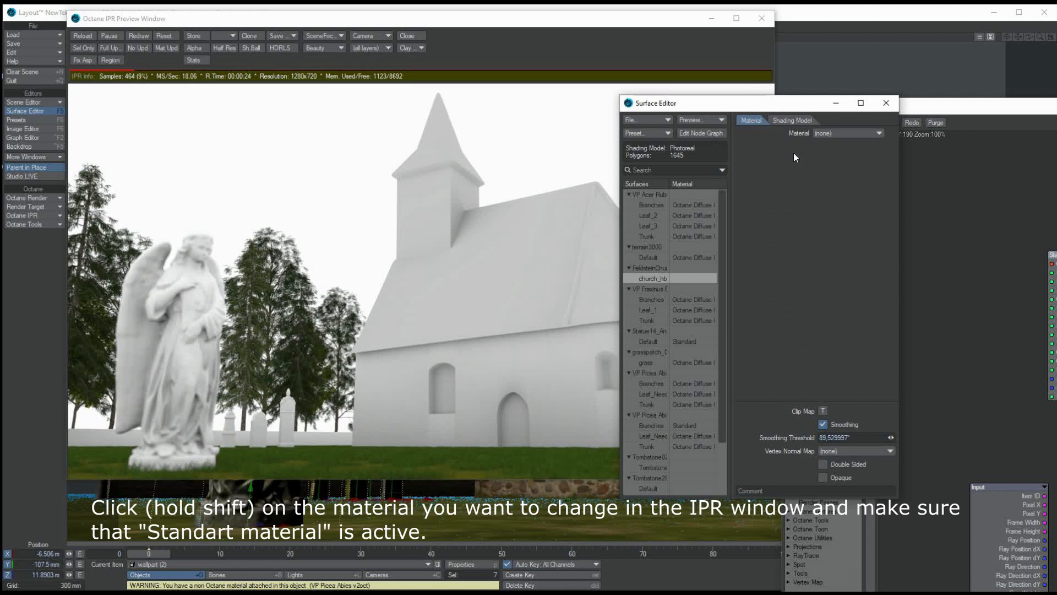
pyautogui.click(826, 133)
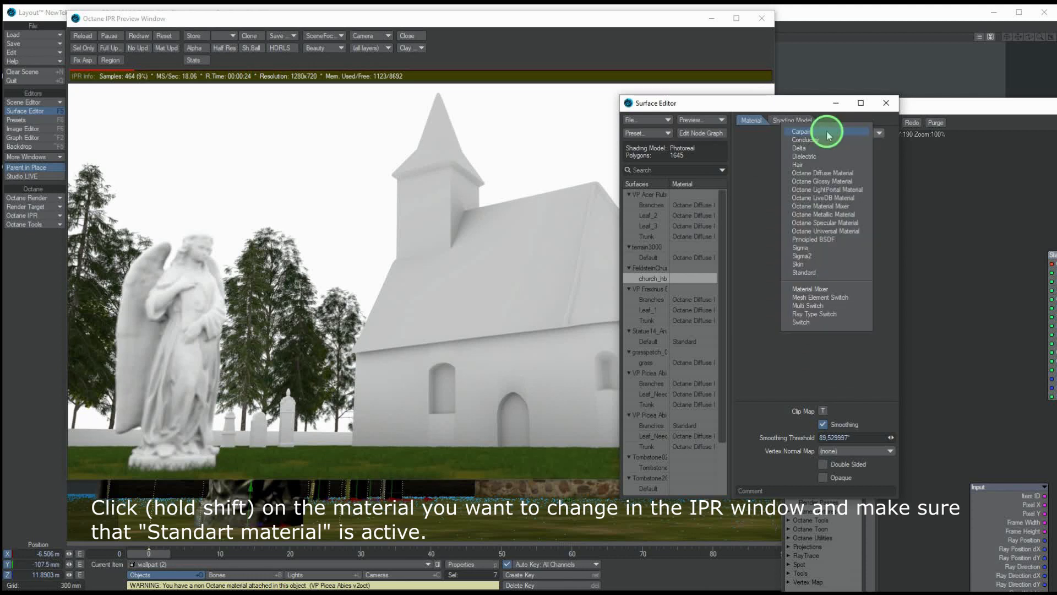
pyautogui.click(810, 272)
# - Run Octane material conversion on the selected objects with Use Diffuse Materials and the Selected Object Files mode
pyautogui.click(42, 223)
pyautogui.click(58, 223)
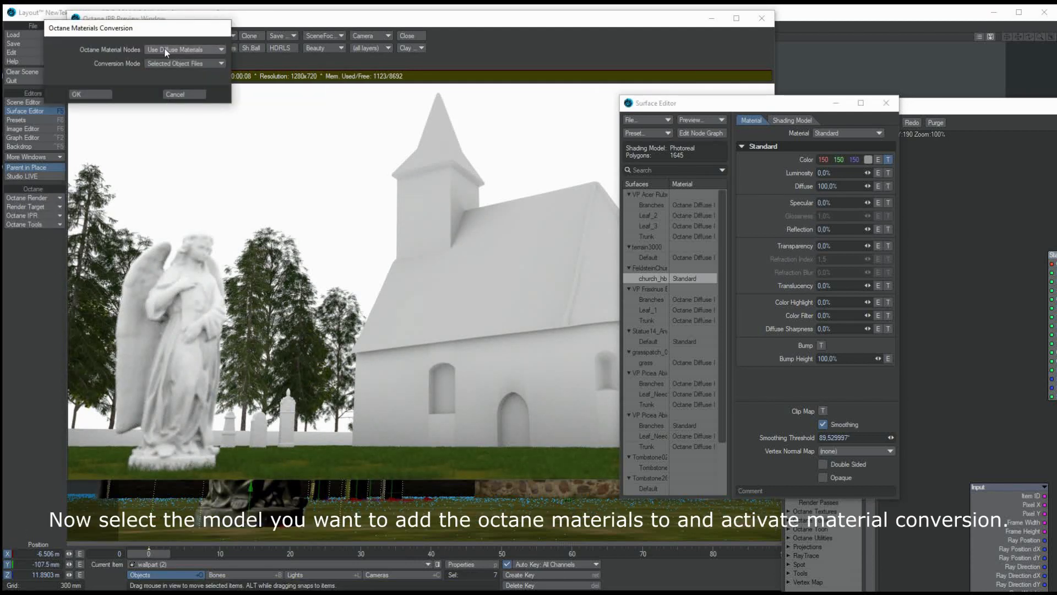
pyautogui.click(98, 96)
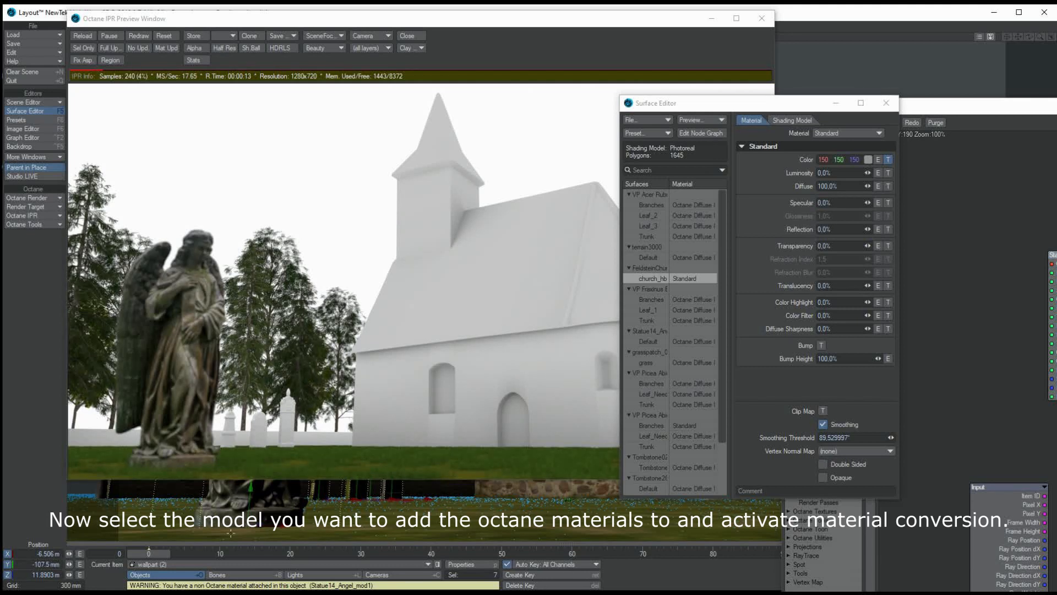
# - Select the FeldsteinChurch_mod2 object and convert its material to an Octane diffuse material
pyautogui.click(225, 564)
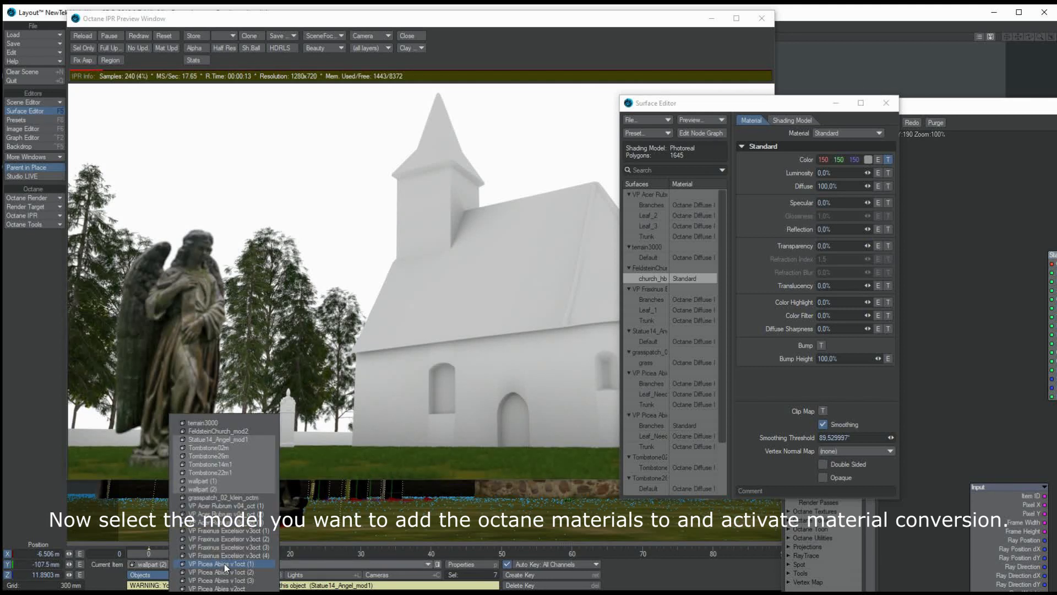
pyautogui.click(226, 431)
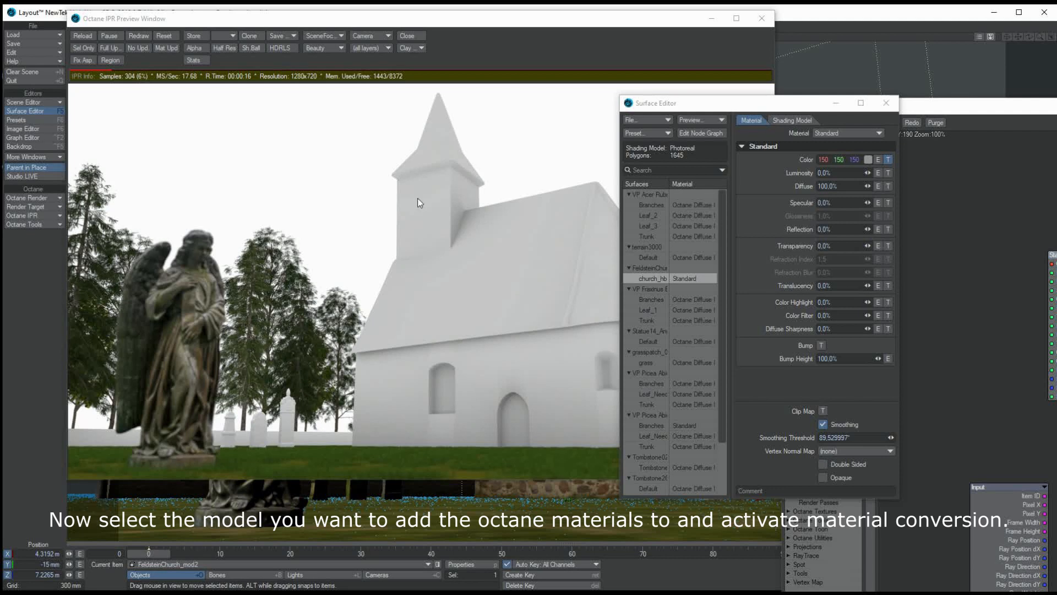
pyautogui.click(33, 224)
pyautogui.click(38, 229)
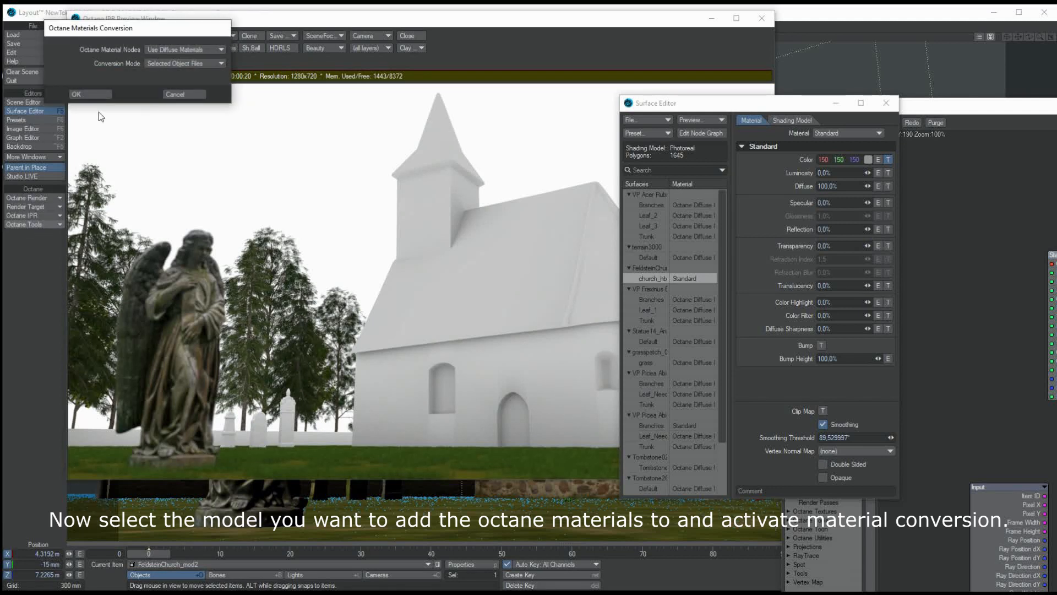
pyautogui.click(90, 94)
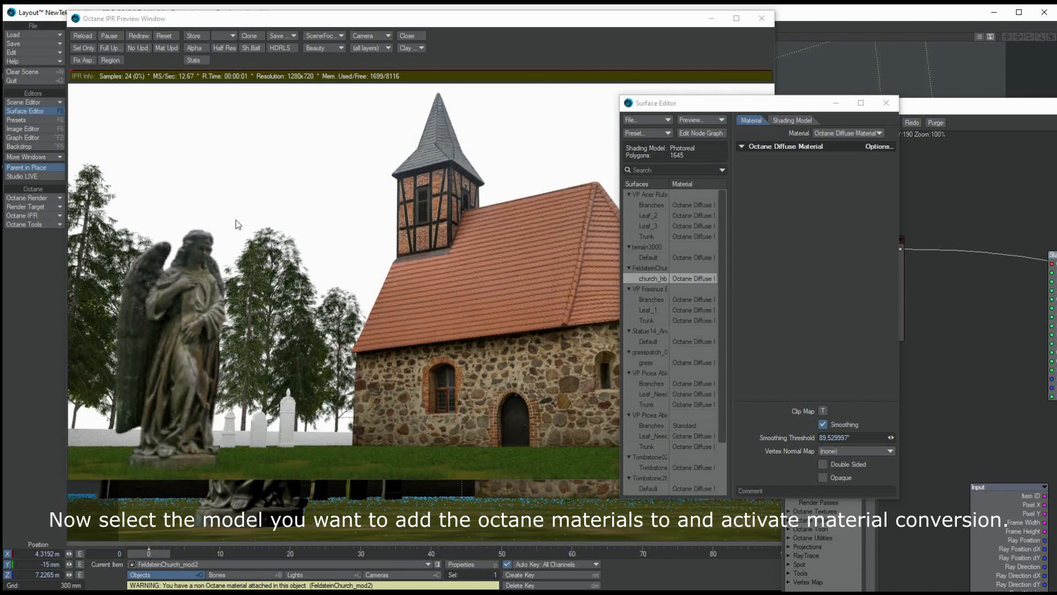
# - Select the wallpart (1) object, set its part2 surface to Standard, and convert it to an Octane diffuse material
pyautogui.click(215, 566)
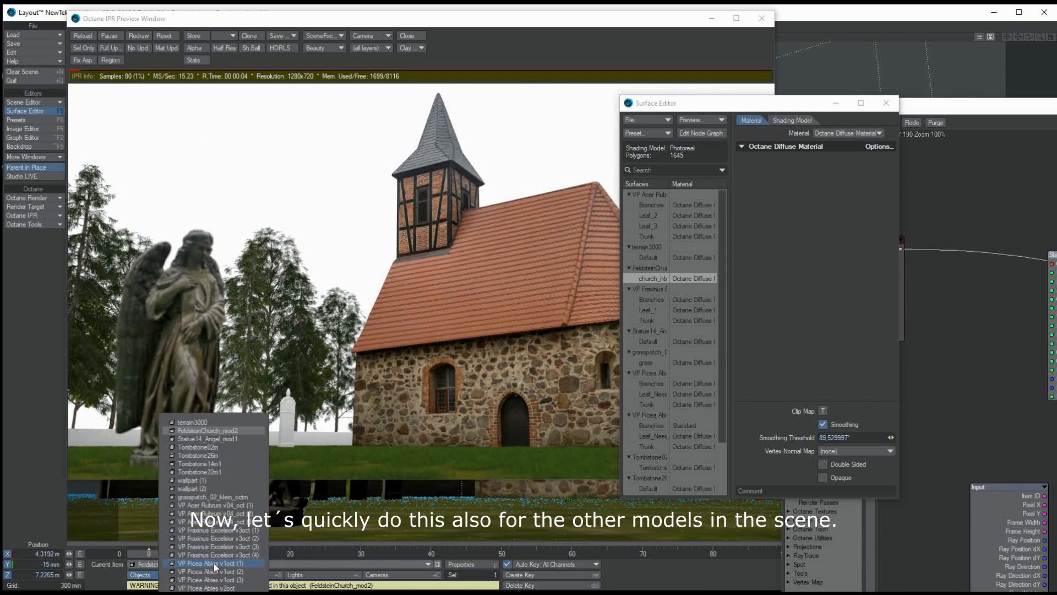
pyautogui.click(215, 566)
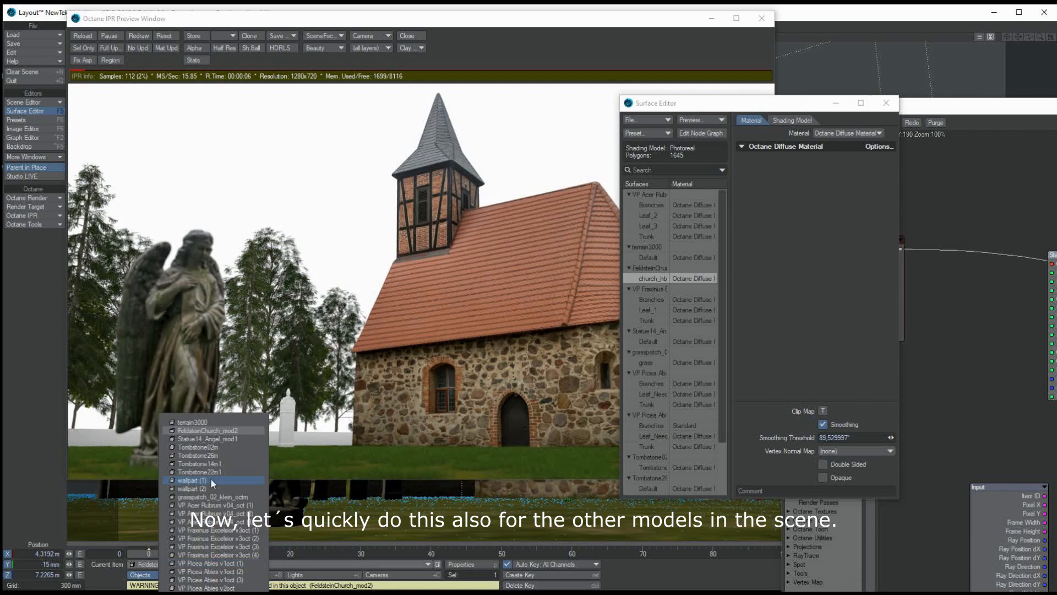
pyautogui.click(215, 483)
pyautogui.scroll(-2, 721, 457)
pyautogui.click(648, 489)
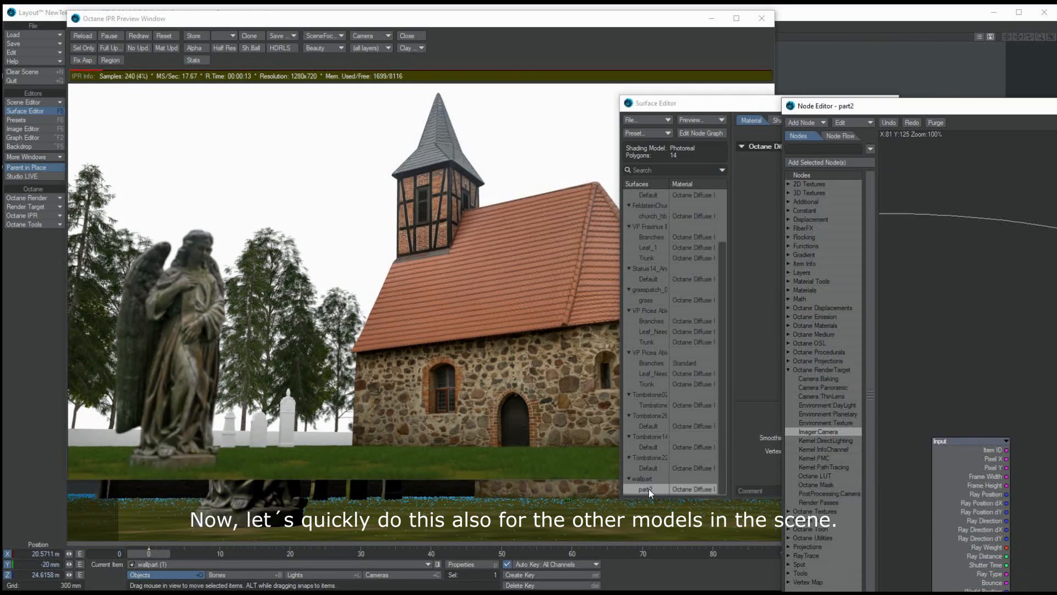
pyautogui.click(41, 224)
pyautogui.click(46, 224)
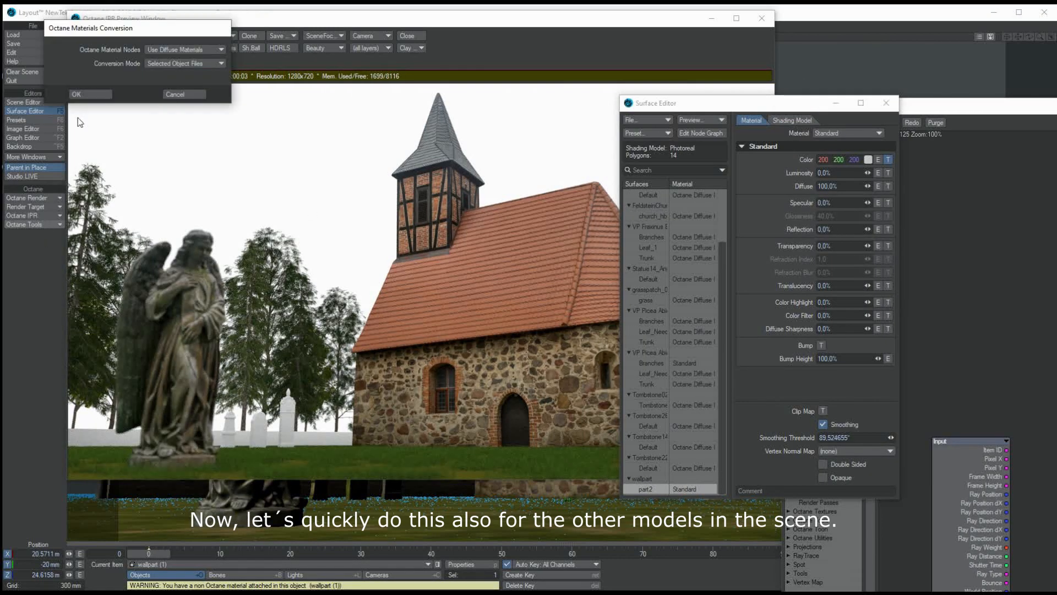
pyautogui.click(82, 95)
pyautogui.moveTo(642, 107); pyautogui.dragTo(812, 122)
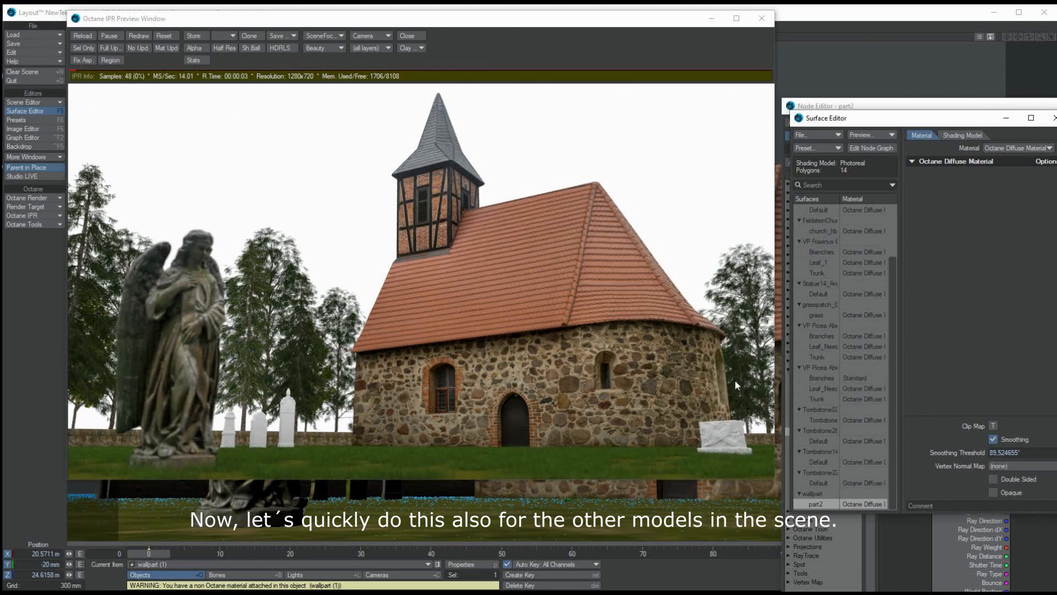
# - Select the Tombstone02m object, set its surface to Standard, and convert it to an Octane diffuse material
pyautogui.click(300, 564)
pyautogui.click(298, 446)
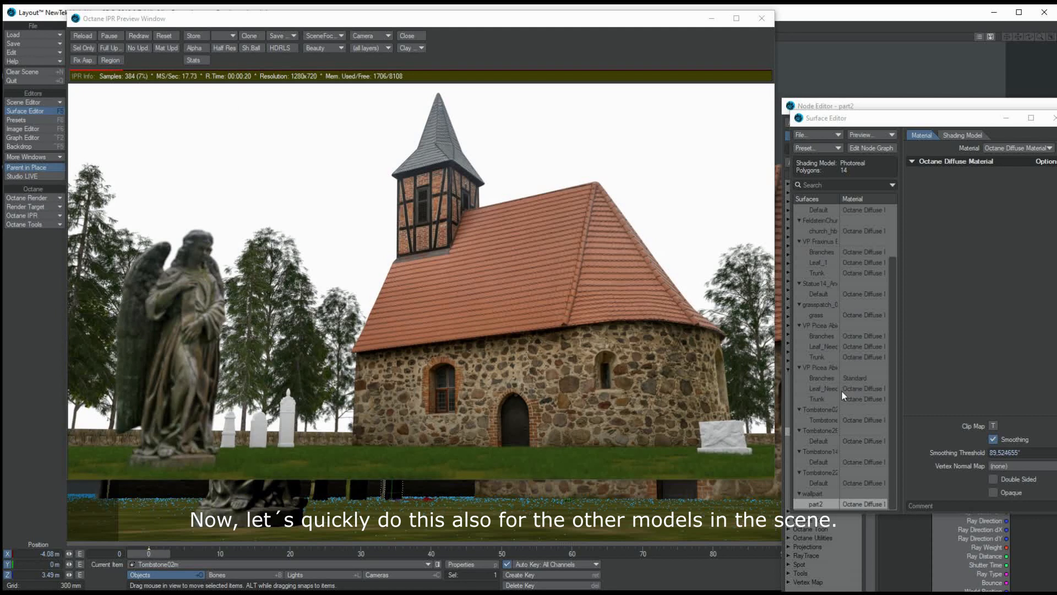
pyautogui.click(828, 420)
pyautogui.click(1017, 148)
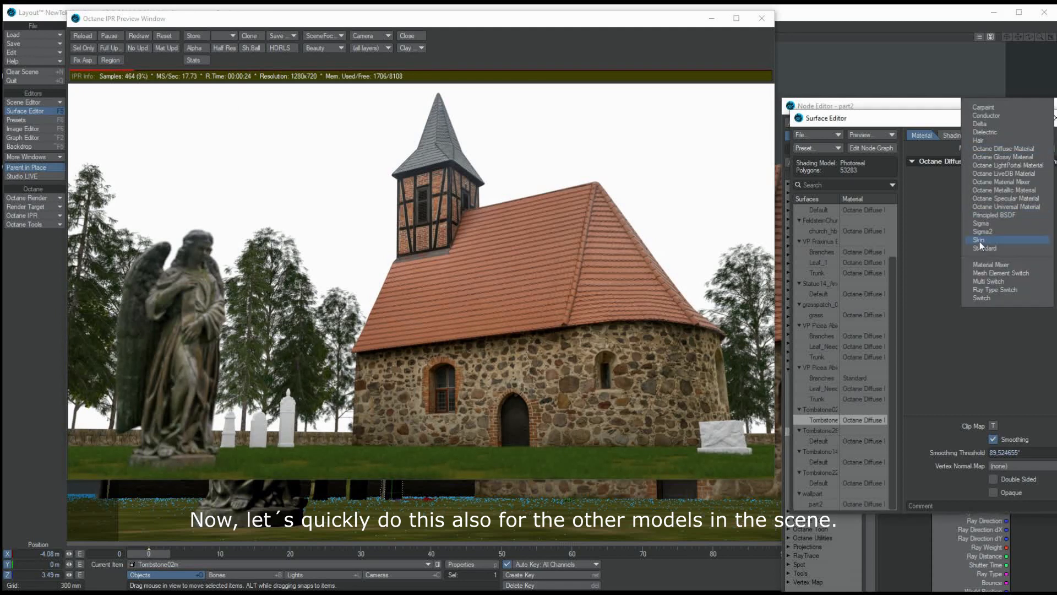
pyautogui.click(980, 240)
pyautogui.click(21, 224)
pyautogui.click(100, 92)
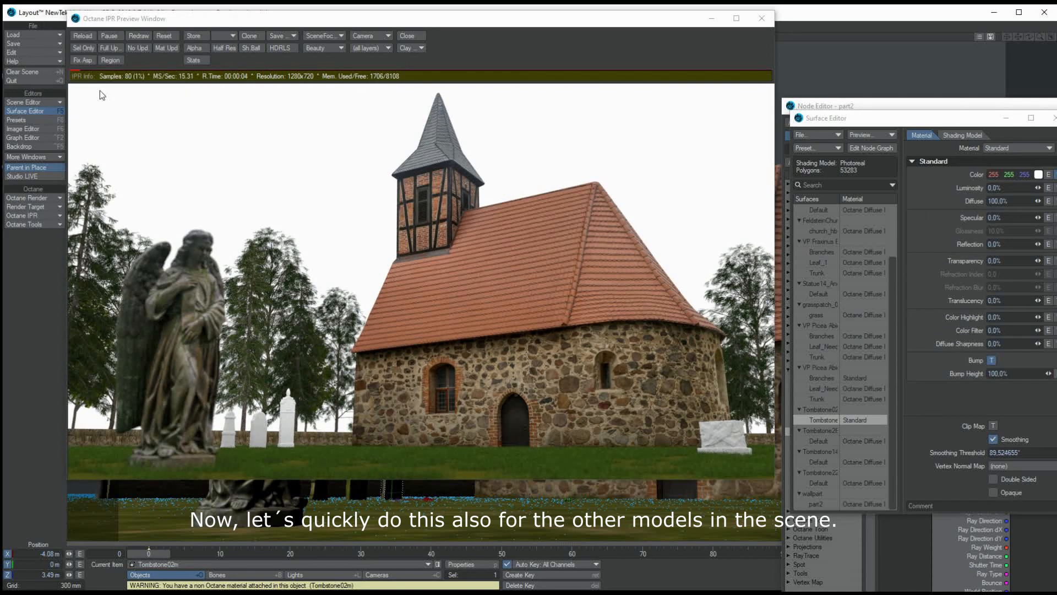
# - Select the Tombstone26m object, set its Default surface to Standard, and convert it to an Octane diffuse material
pyautogui.click(256, 563)
pyautogui.click(249, 455)
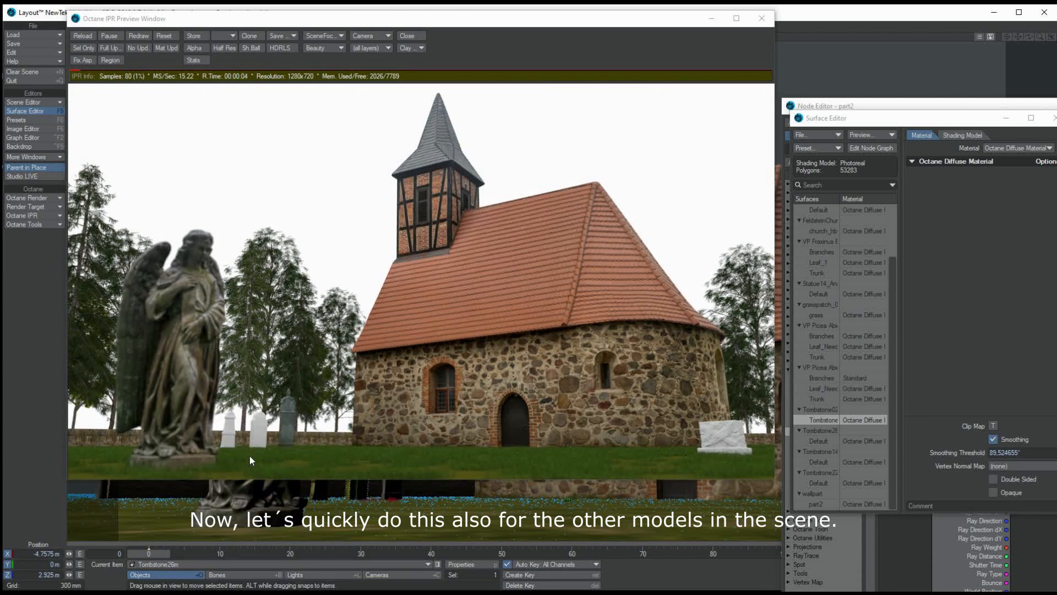
pyautogui.click(824, 439)
pyautogui.click(1017, 148)
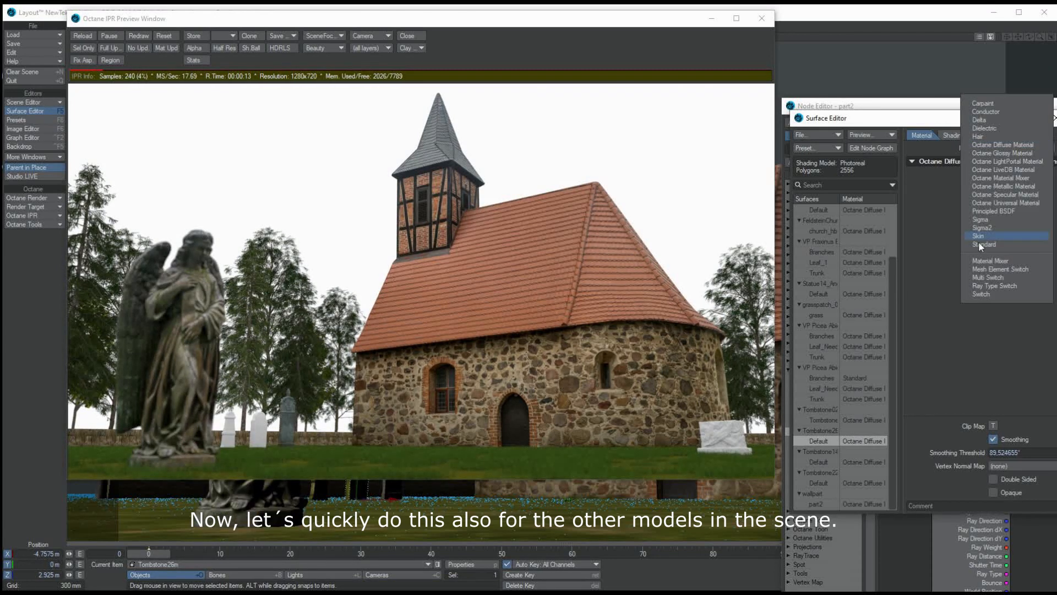
pyautogui.click(980, 242)
pyautogui.click(48, 225)
pyautogui.click(87, 94)
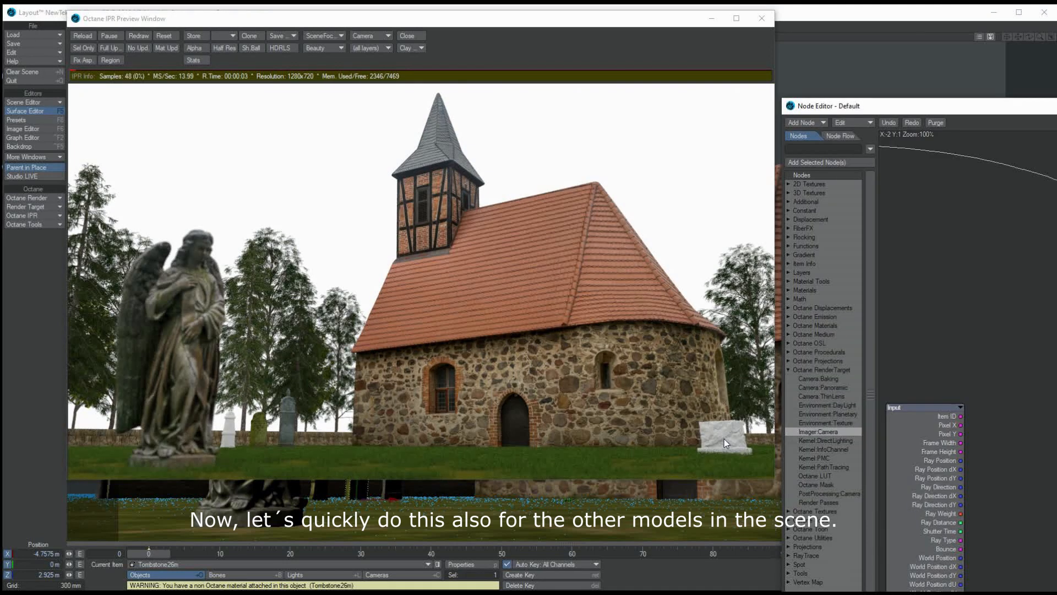
# - Select the Tombstone14m1 object, set its Default surface to Standard, and convert it to an Octane diffuse material
pyautogui.click(33, 111)
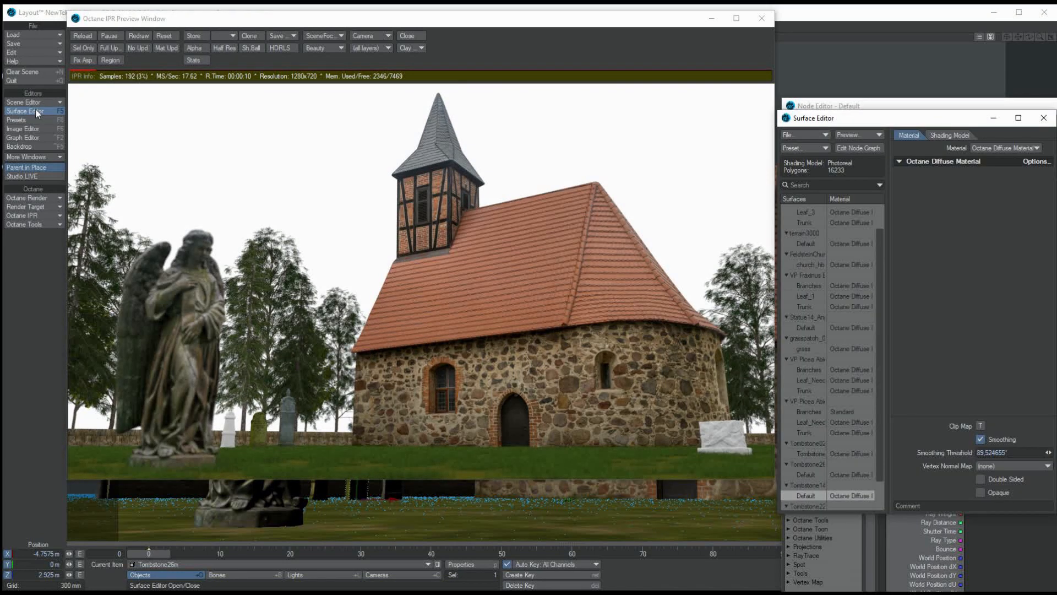
pyautogui.click(210, 564)
pyautogui.click(202, 479)
pyautogui.click(807, 495)
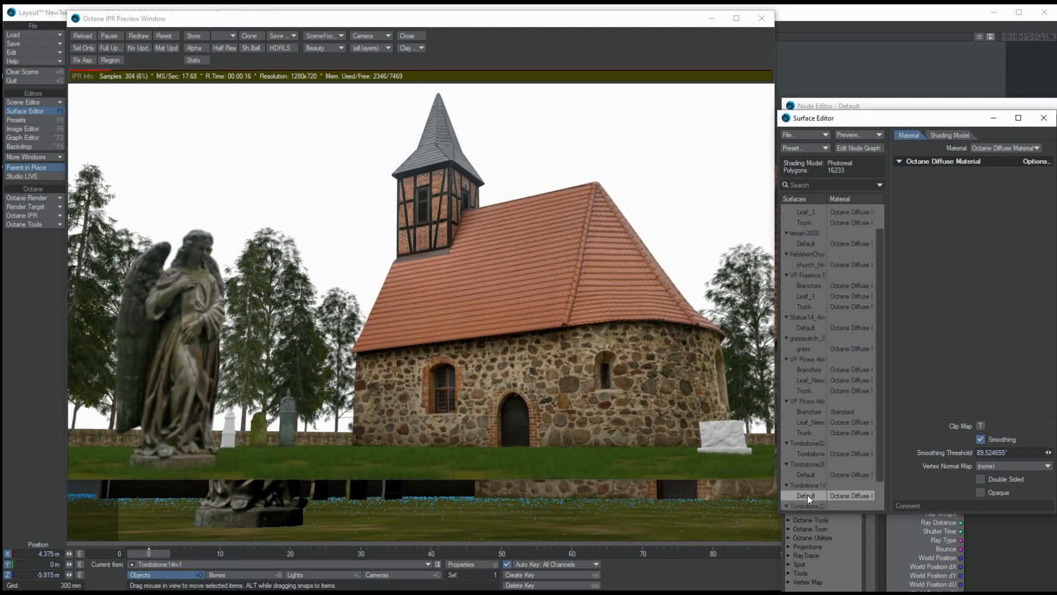
pyautogui.click(1002, 149)
pyautogui.click(989, 250)
pyautogui.click(25, 224)
pyautogui.click(34, 202)
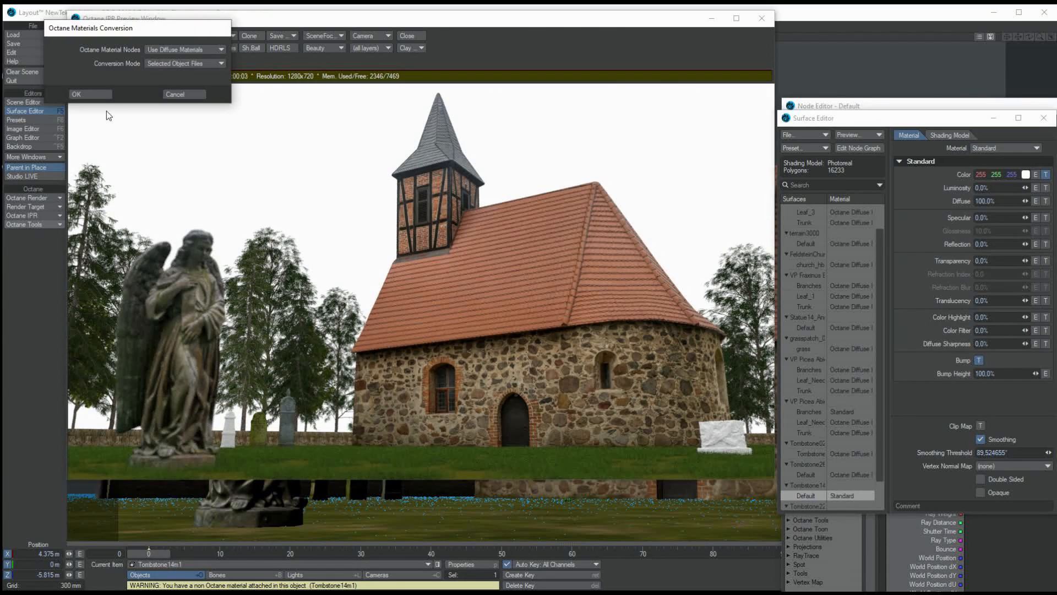
pyautogui.click(92, 94)
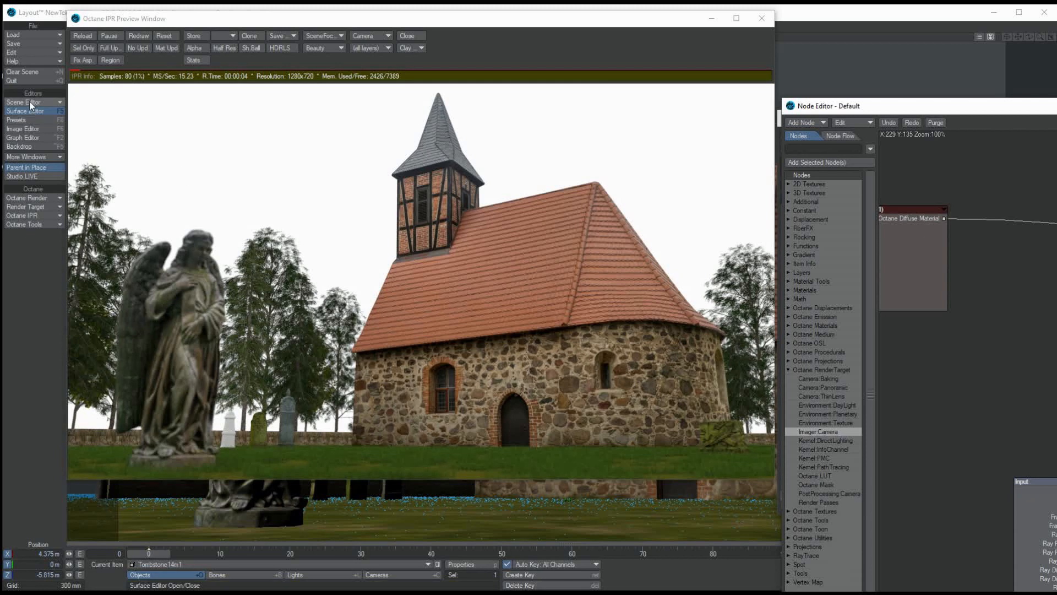
# - Select the Tombstone22m1 object, set its Default surface to Standard, and convert it to an Octane diffuse material
pyautogui.click(29, 112)
pyautogui.click(207, 564)
pyautogui.click(204, 474)
pyautogui.click(28, 224)
pyautogui.click(28, 227)
pyautogui.click(83, 96)
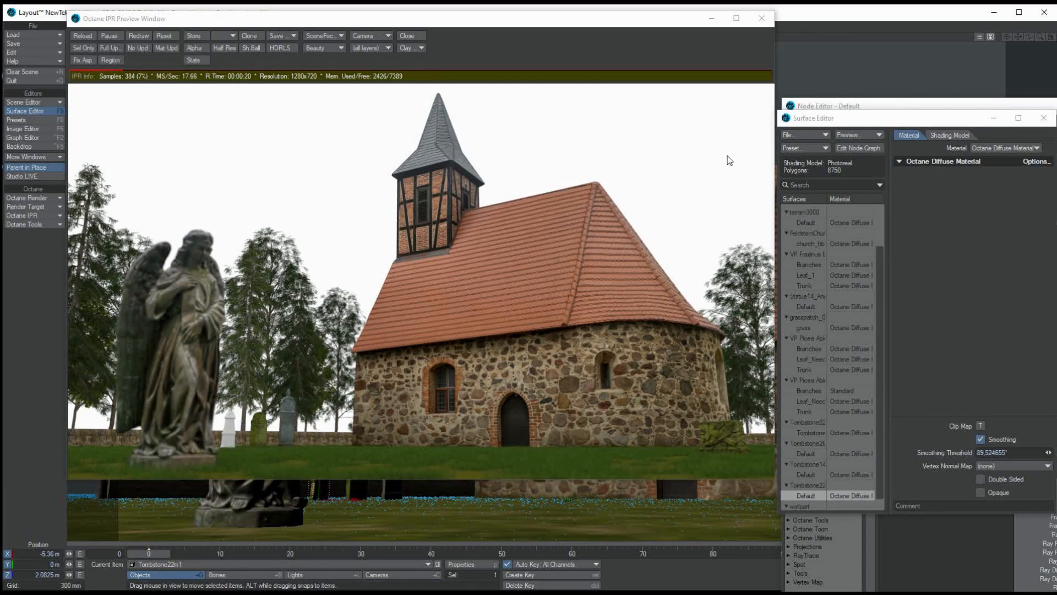
pyautogui.click(1006, 148)
pyautogui.click(988, 249)
pyautogui.click(29, 224)
pyautogui.click(27, 227)
pyautogui.click(102, 95)
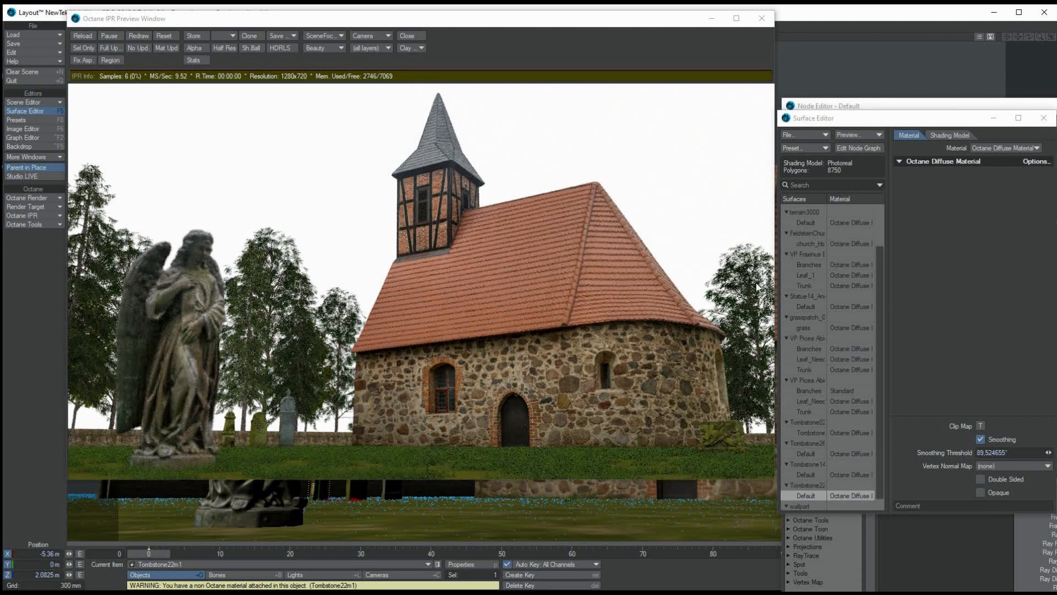
# - Close the Surface Editor and Node Editor windows and reposition the Octane IPR preview
pyautogui.click(1042, 118)
pyautogui.moveTo(983, 106); pyautogui.dragTo(250, 177)
pyautogui.click(869, 177)
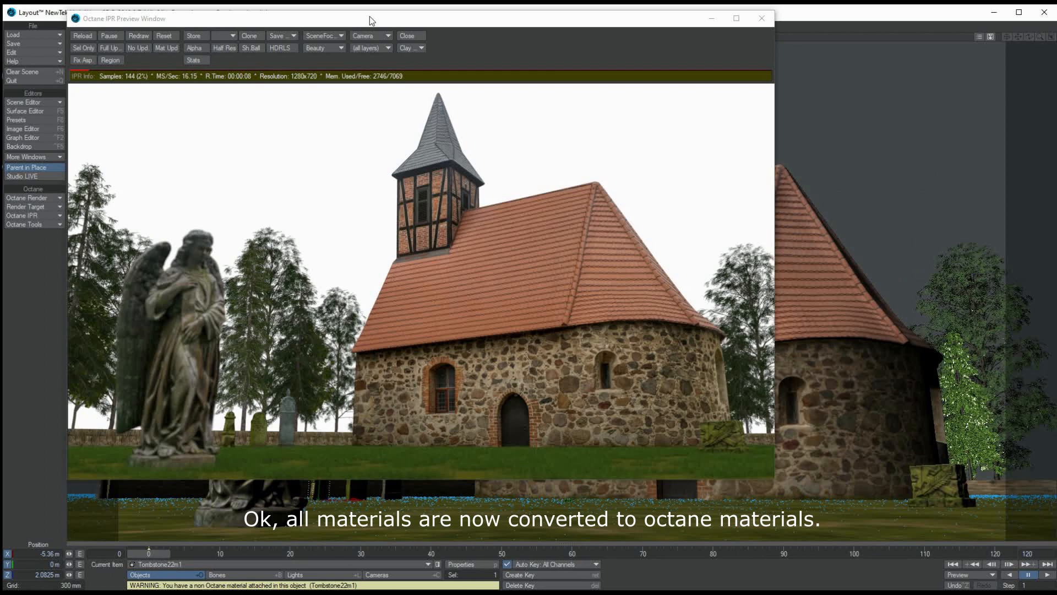
pyautogui.moveTo(372, 24); pyautogui.dragTo(396, 32)
# - Open the Octane RenderTarget node editor and arrange its window for editing
pyautogui.click(50, 205)
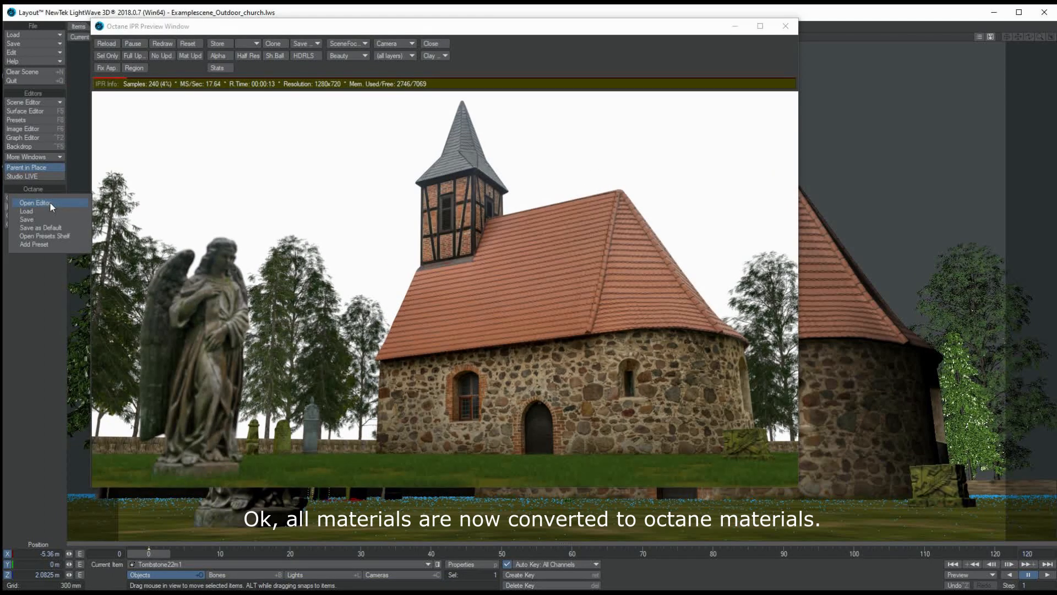
pyautogui.click(50, 202)
pyautogui.moveTo(375, 88); pyautogui.dragTo(418, 77)
pyautogui.moveTo(942, 319); pyautogui.dragTo(845, 285)
pyautogui.click(43, 206)
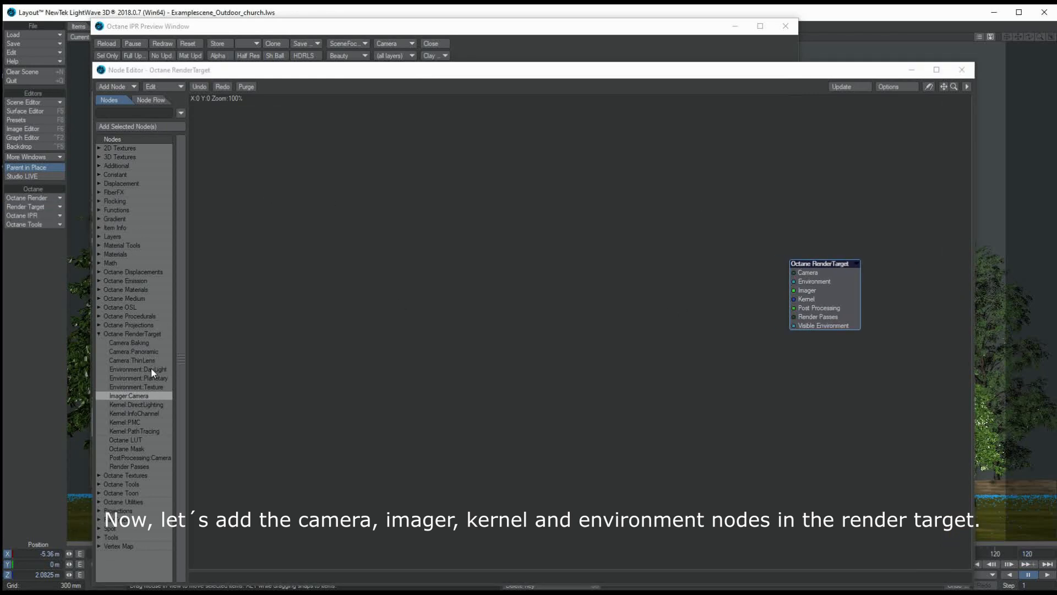
# - Add Camera Imager and Direct Lighting Kernel nodes and connect them to the render target's Imager and Kernel inputs
pyautogui.doubleClick(144, 395)
pyautogui.moveTo(595, 307); pyautogui.dragTo(558, 321)
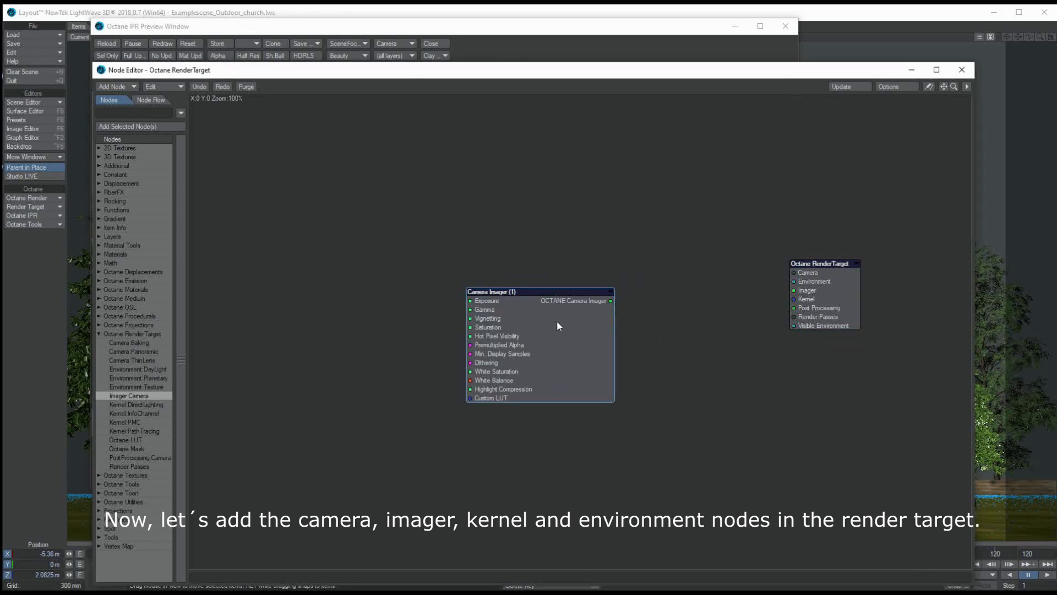
pyautogui.moveTo(611, 300); pyautogui.dragTo(794, 290)
pyautogui.doubleClick(153, 404)
pyautogui.moveTo(594, 367); pyautogui.dragTo(566, 522)
pyautogui.moveTo(635, 427); pyautogui.dragTo(793, 299)
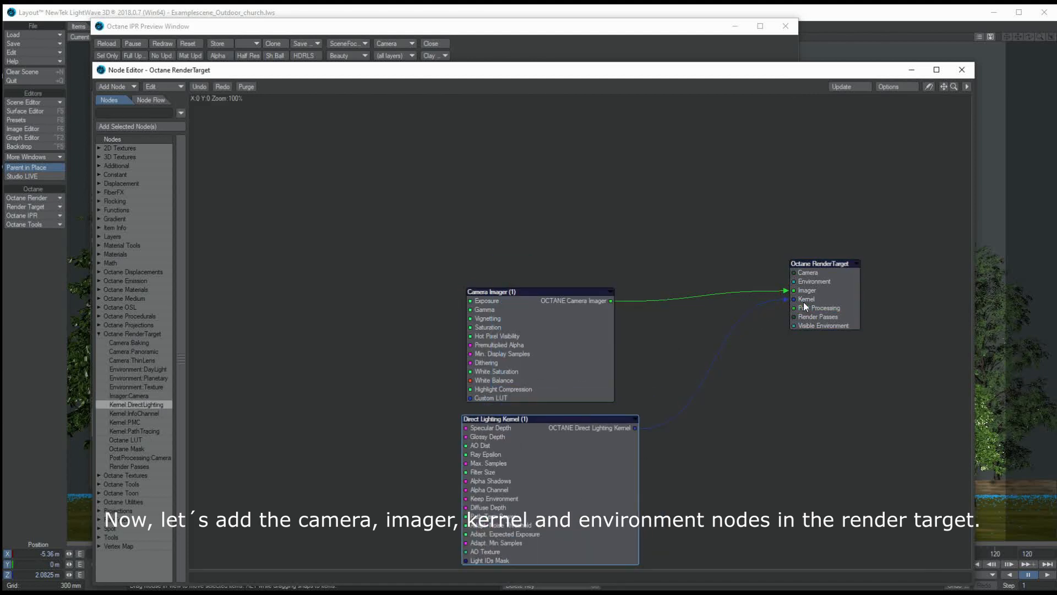
# - Add ThinLens Camera and Texture Environment nodes and connect them to the render target's Camera and Environment inputs
pyautogui.click(142, 359)
pyautogui.doubleClick(146, 359)
pyautogui.moveTo(593, 320); pyautogui.dragTo(562, 168)
pyautogui.moveTo(626, 125); pyautogui.dragTo(793, 272)
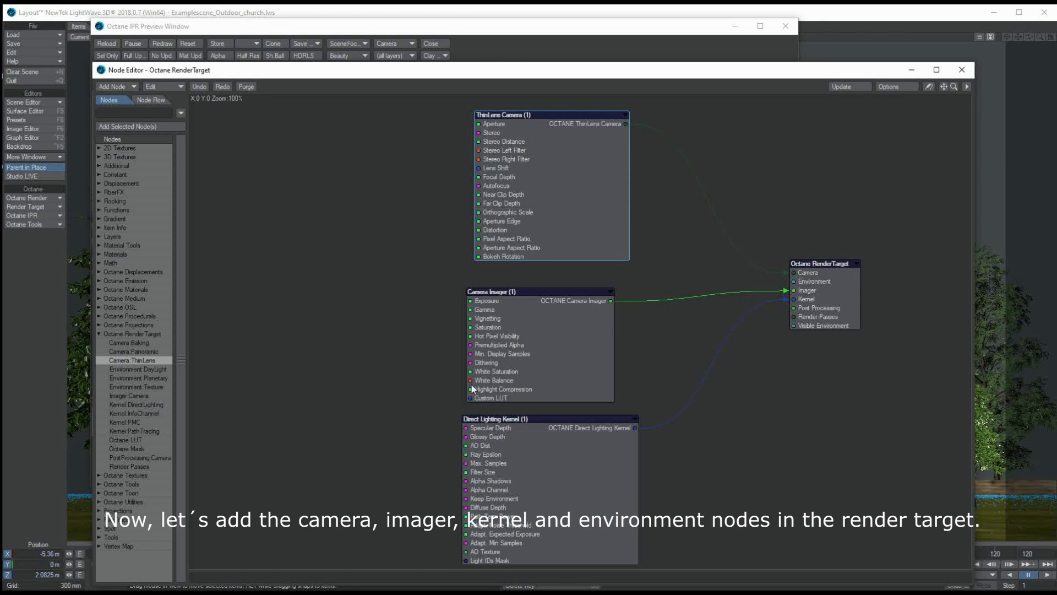
pyautogui.doubleClick(153, 385)
pyautogui.moveTo(612, 335); pyautogui.dragTo(793, 282)
# - Narrow the node editor, bring the RenderTarget and Texture Environment nodes closer together, and uncover the IPR preview
pyautogui.moveTo(977, 582); pyautogui.dragTo(840, 568)
pyautogui.moveTo(816, 303); pyautogui.dragTo(694, 299)
pyautogui.moveTo(308, 232); pyautogui.dragTo(397, 275)
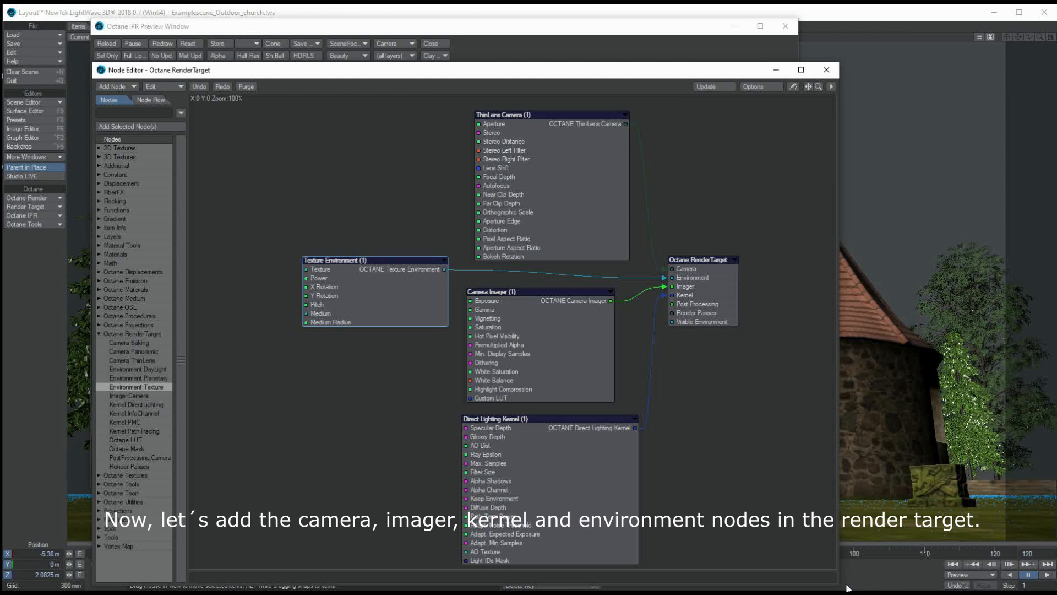
pyautogui.moveTo(841, 559); pyautogui.dragTo(766, 559)
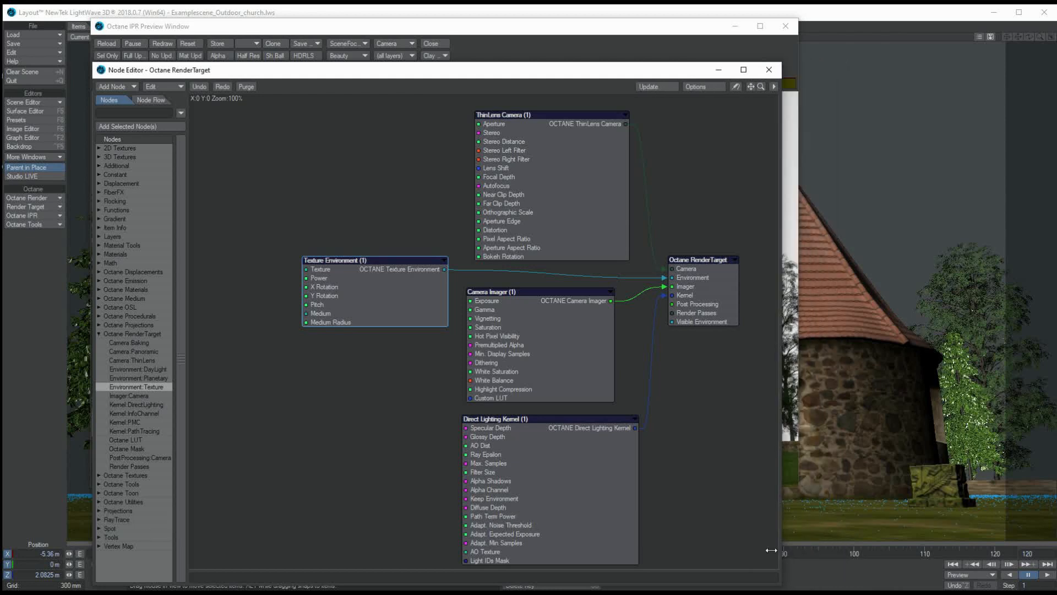
pyautogui.moveTo(206, 69); pyautogui.dragTo(786, 275)
pyautogui.click(372, 33)
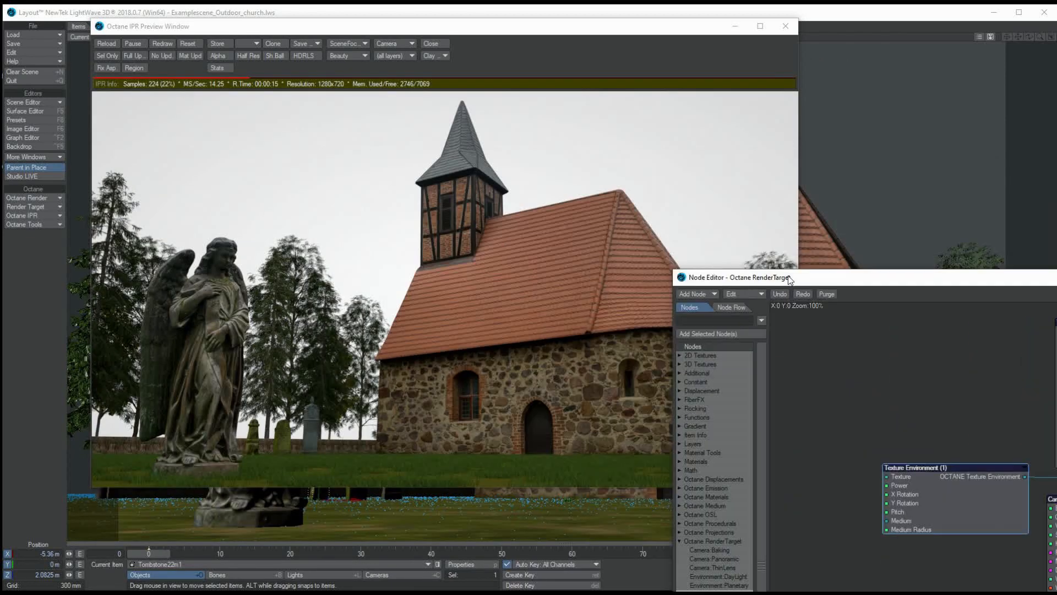
pyautogui.moveTo(372, 33); pyautogui.dragTo(361, 34)
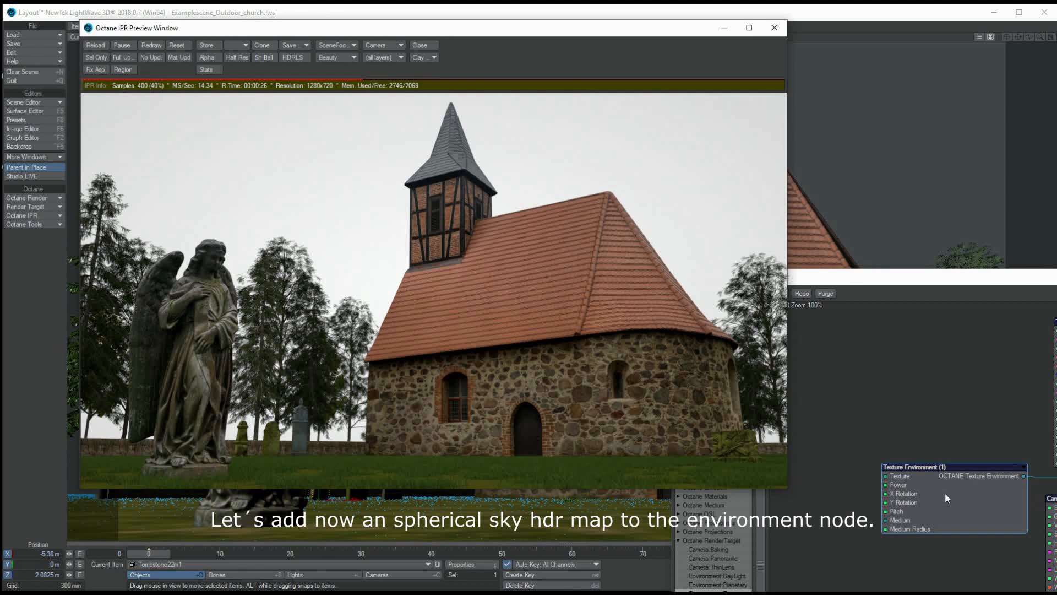
# - Add an Octane Texture Image node and connect it to the Texture Environment's Texture input
pyautogui.moveTo(832, 280); pyautogui.dragTo(761, 104)
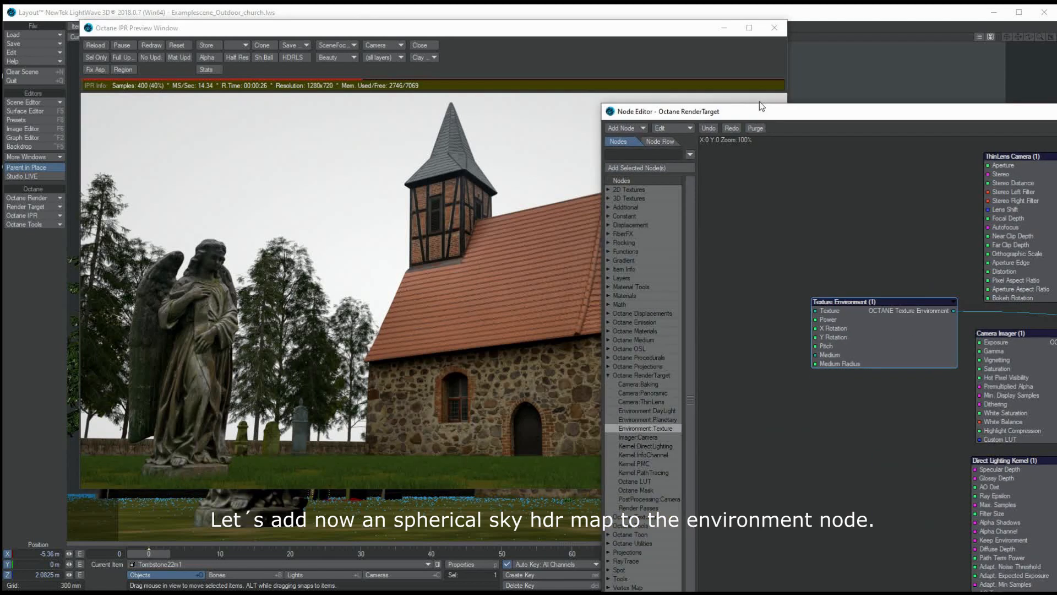
pyautogui.click(606, 505)
pyautogui.doubleClick(653, 540)
pyautogui.moveTo(957, 314); pyautogui.dragTo(710, 216)
pyautogui.moveTo(786, 252); pyautogui.dragTo(813, 300)
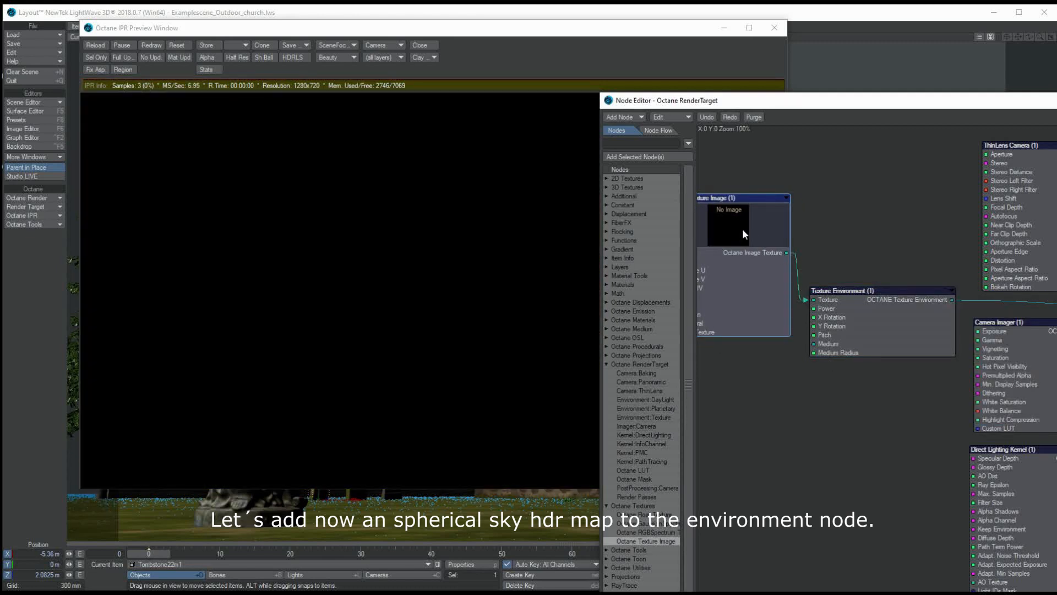
# - Assign the 05-01_Sun_A.hdr image to the Octane Texture Image node
pyautogui.doubleClick(742, 229)
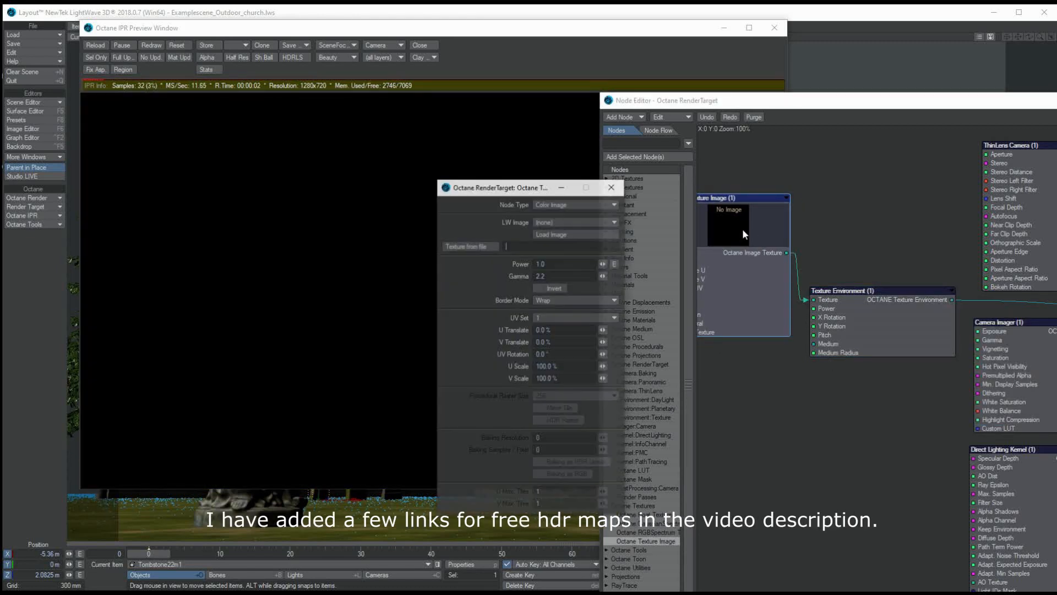
pyautogui.click(573, 220)
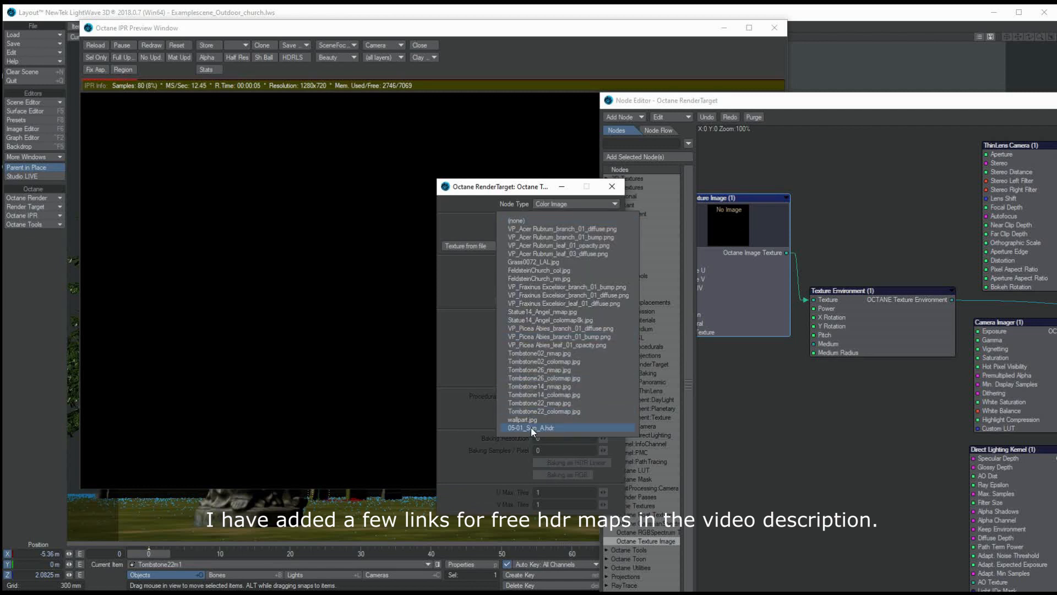
pyautogui.click(576, 426)
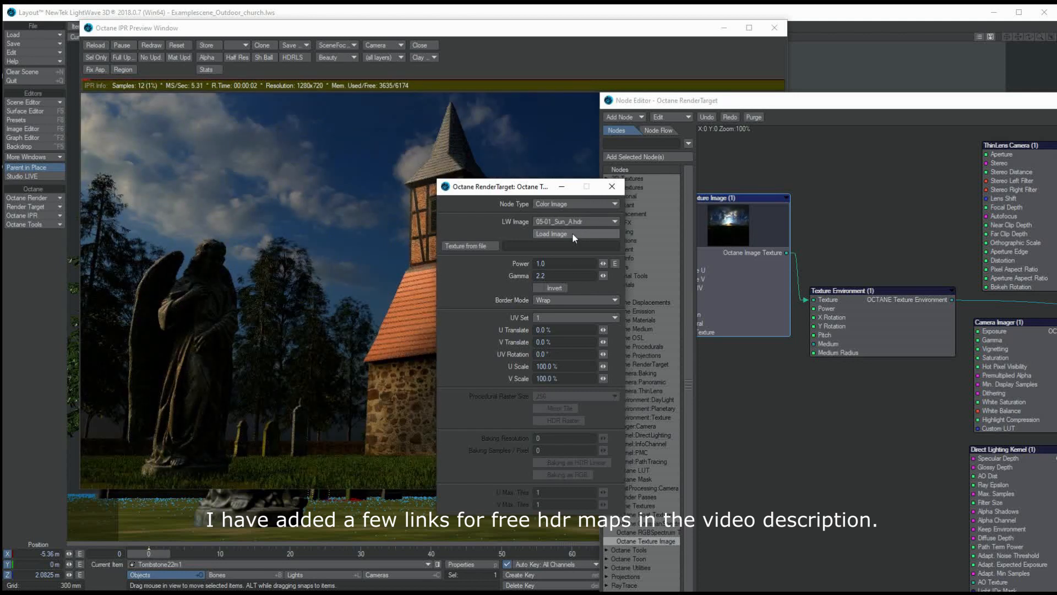
# - Set the HDR texture image's gamma to 1.5 and power to 2.5, and close its settings
pyautogui.click(550, 276)
pyautogui.write('1.5')
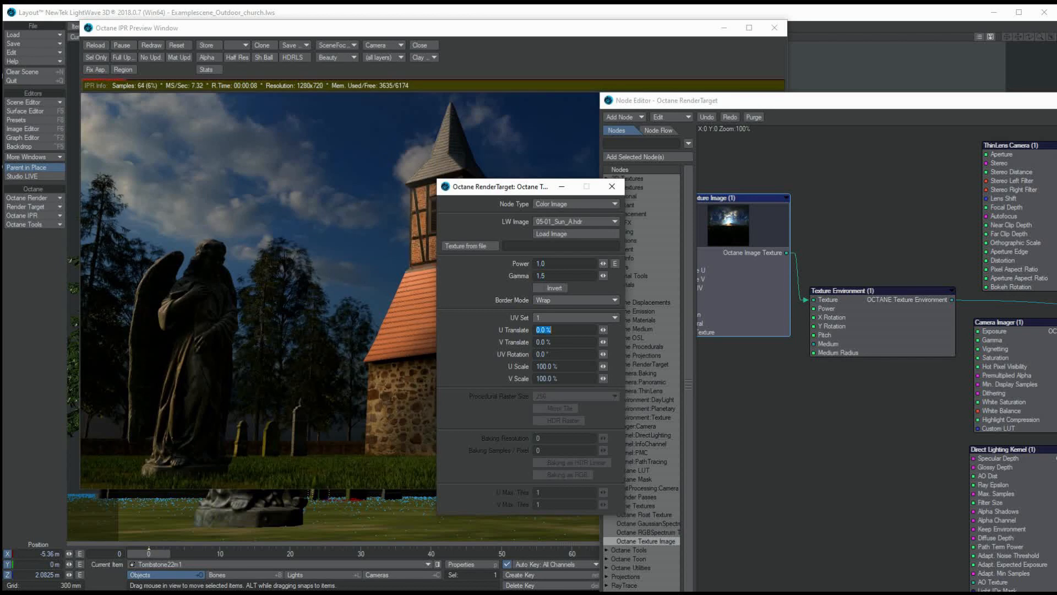
pyautogui.press('Return')
pyautogui.click(550, 263)
pyautogui.write('2.5')
pyautogui.press('Return')
pyautogui.moveTo(564, 186); pyautogui.dragTo(740, 134)
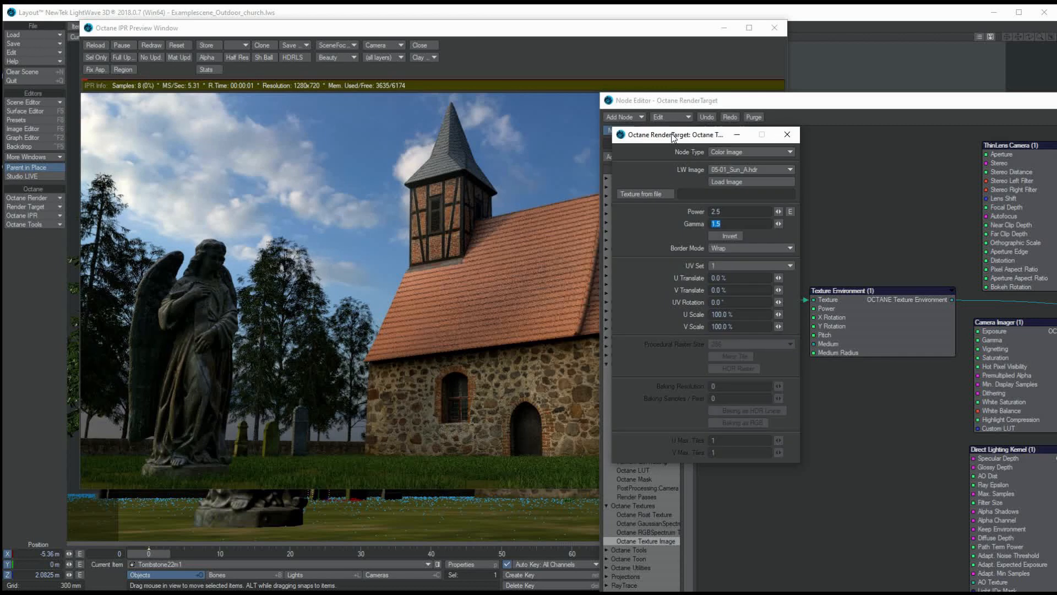
pyautogui.click(786, 135)
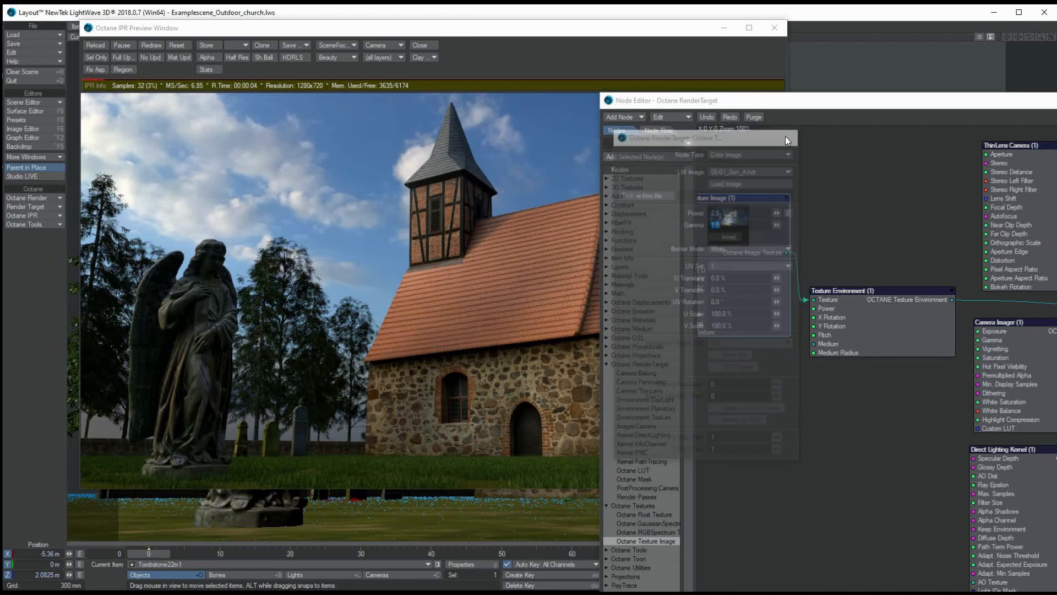
# - Set the Texture Environment's heading rotation to 35° and close its settings
pyautogui.doubleClick(851, 300)
pyautogui.moveTo(714, 138); pyautogui.dragTo(723, 141)
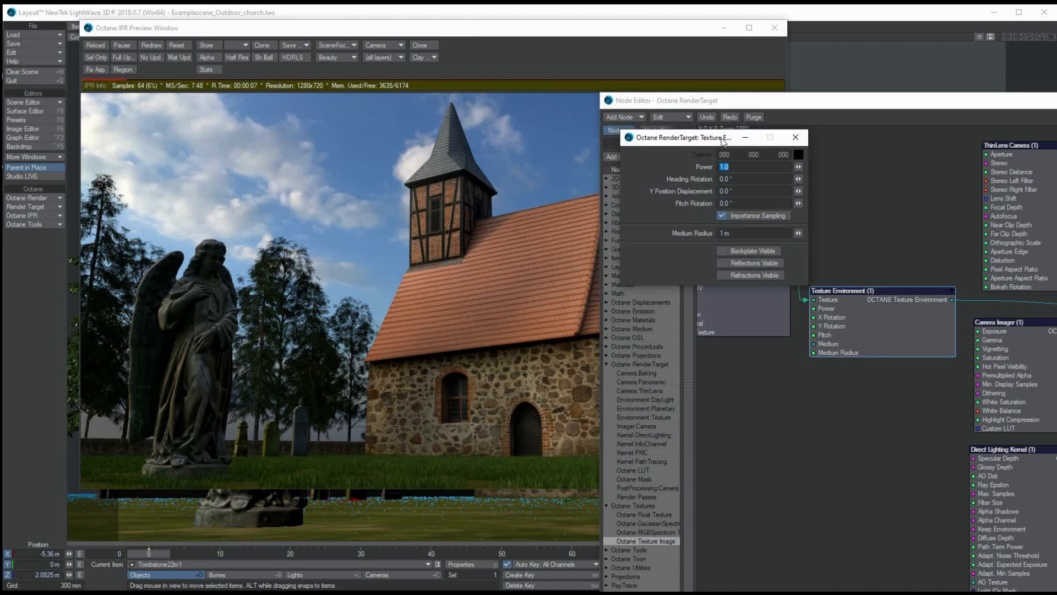
pyautogui.click(797, 179)
pyautogui.moveTo(798, 179); pyautogui.dragTo(831, 179)
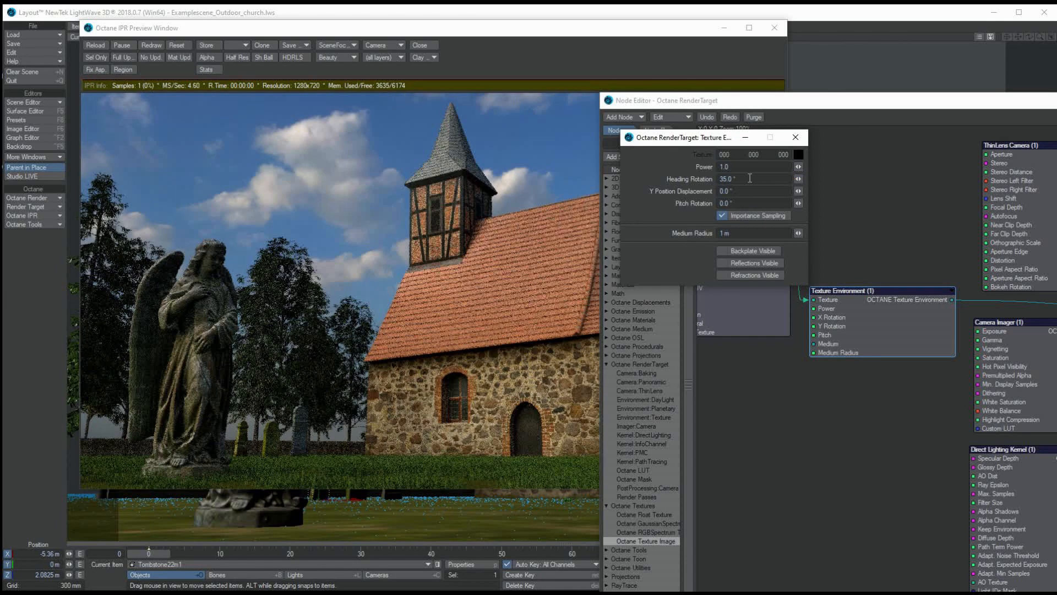
pyautogui.click(795, 137)
# - Test the Texture Environment's power at 2.0 and 0.5, and set it back to 1.0
pyautogui.doubleClick(923, 328)
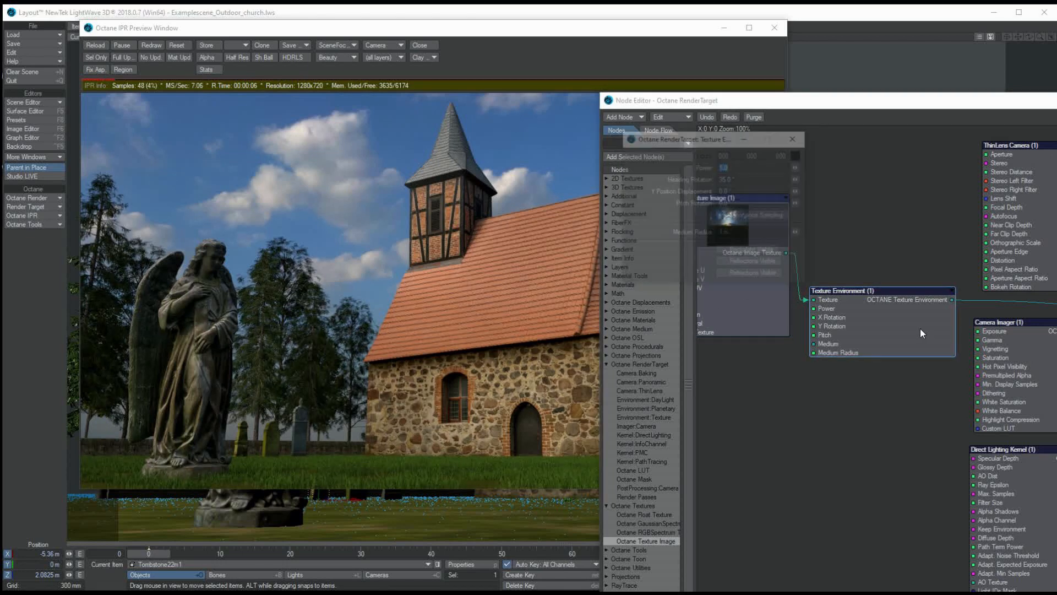
pyautogui.write('2')
pyautogui.press('Return')
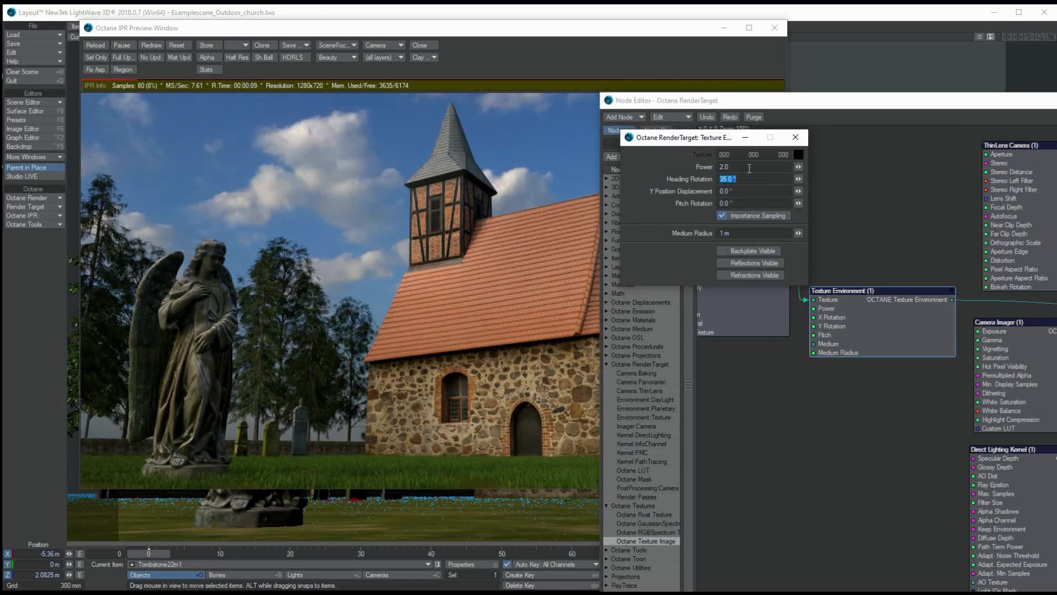
pyautogui.press('Tab')
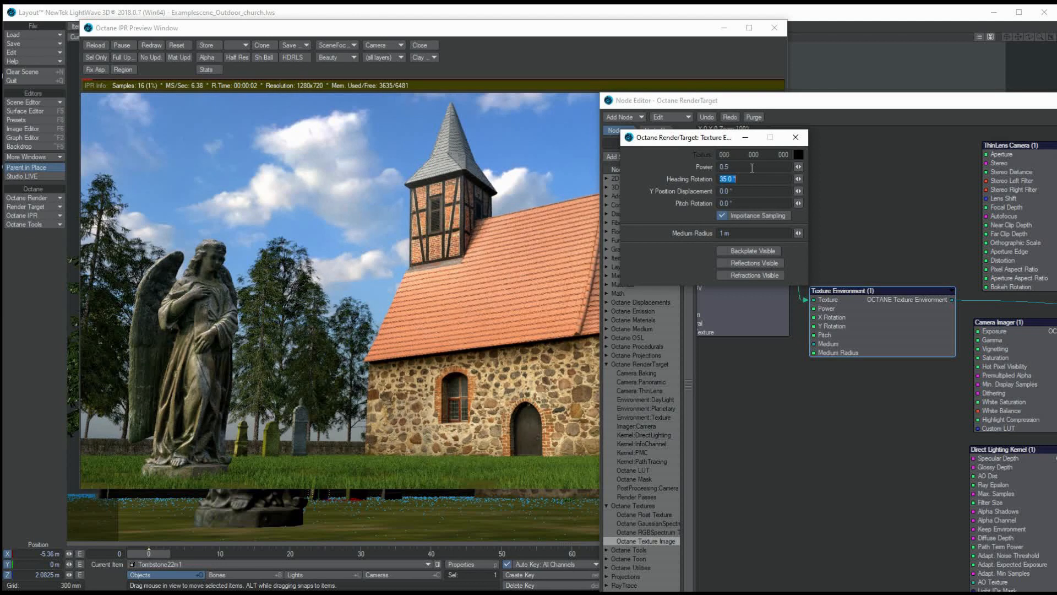
pyautogui.moveTo(752, 167); pyautogui.dragTo(675, 167)
pyautogui.write('1')
pyautogui.press('Tab')
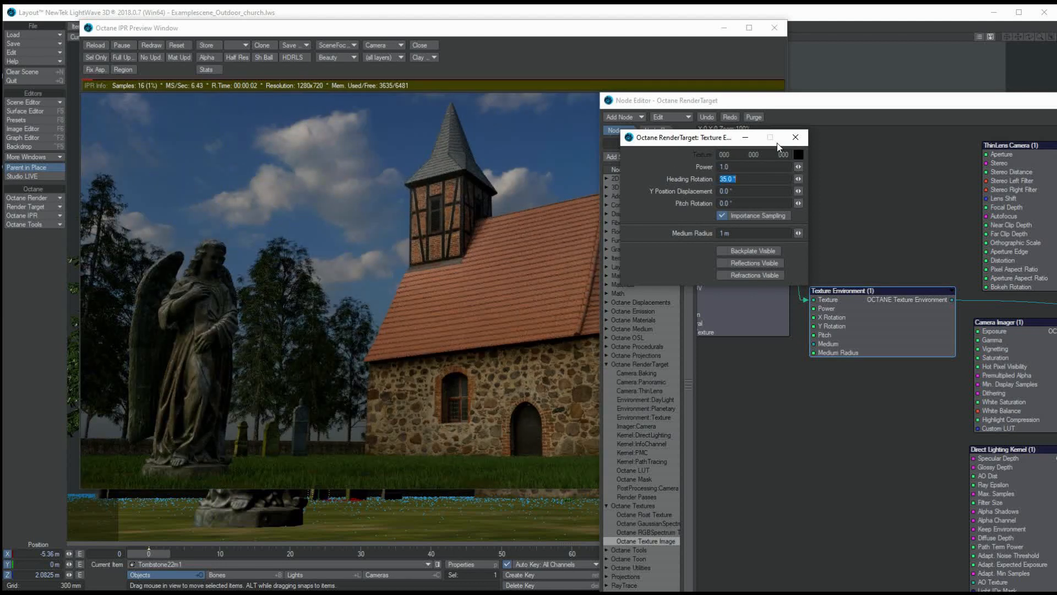
pyautogui.click(792, 142)
# - Bring the whole node editor into view and rearrange the kernel, imager, camera, environment and texture image nodes without overlaps
pyautogui.moveTo(665, 100); pyautogui.dragTo(330, 131)
pyautogui.moveTo(731, 548); pyautogui.dragTo(731, 553)
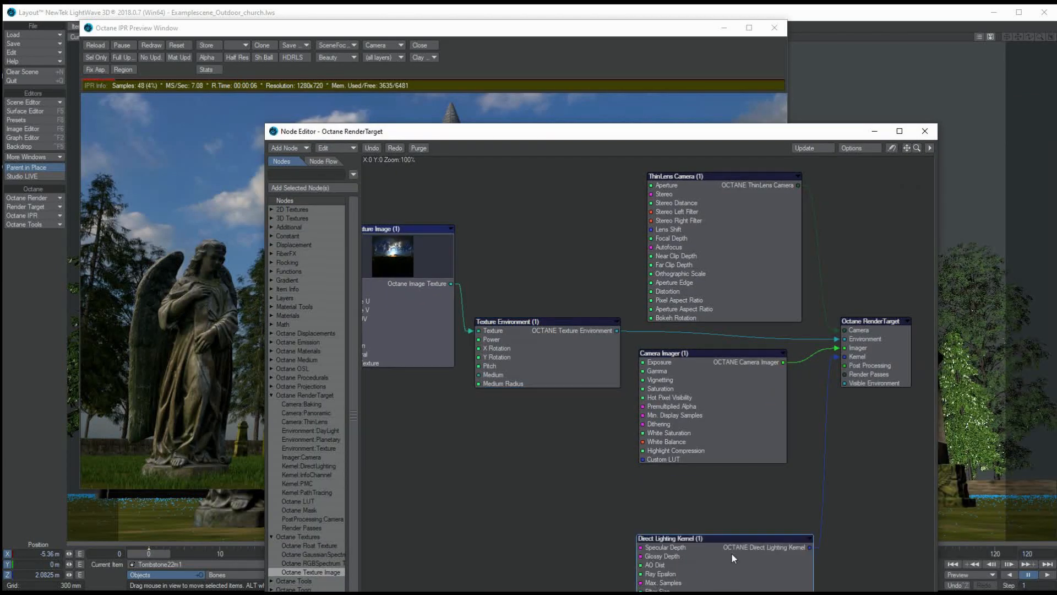
pyautogui.moveTo(709, 408); pyautogui.dragTo(708, 465)
pyautogui.moveTo(723, 282); pyautogui.dragTo(713, 249)
pyautogui.moveTo(573, 356); pyautogui.dragTo(741, 365)
pyautogui.moveTo(402, 269); pyautogui.dragTo(550, 342)
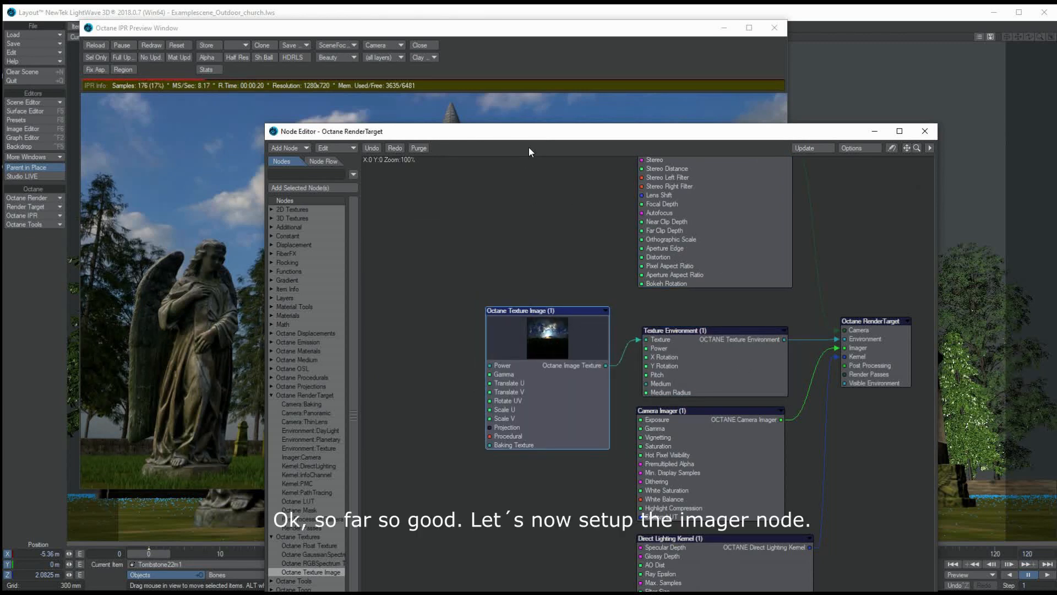
# - Open the Camera Imager node's settings and place them beside the fully uncovered IPR preview
pyautogui.doubleClick(695, 447)
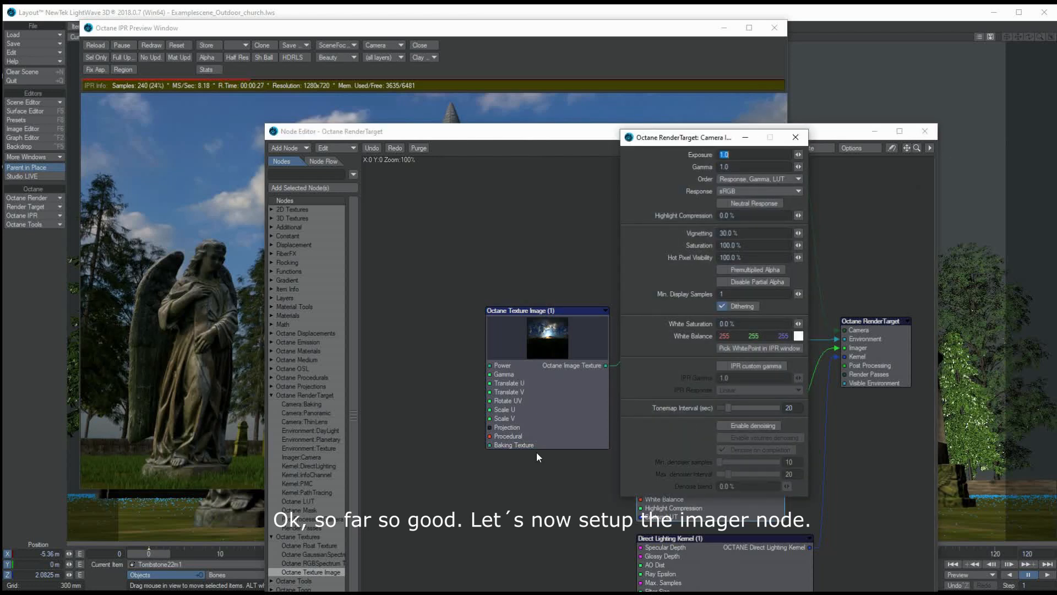
pyautogui.moveTo(457, 135); pyautogui.dragTo(576, 550)
pyautogui.moveTo(659, 138); pyautogui.dragTo(820, 83)
# - Test the Camera Imager's exposure at 2 and return it to 1.0
pyautogui.click(897, 99)
pyautogui.write('2')
pyautogui.press('Return')
pyautogui.write('1')
pyautogui.press('Return')
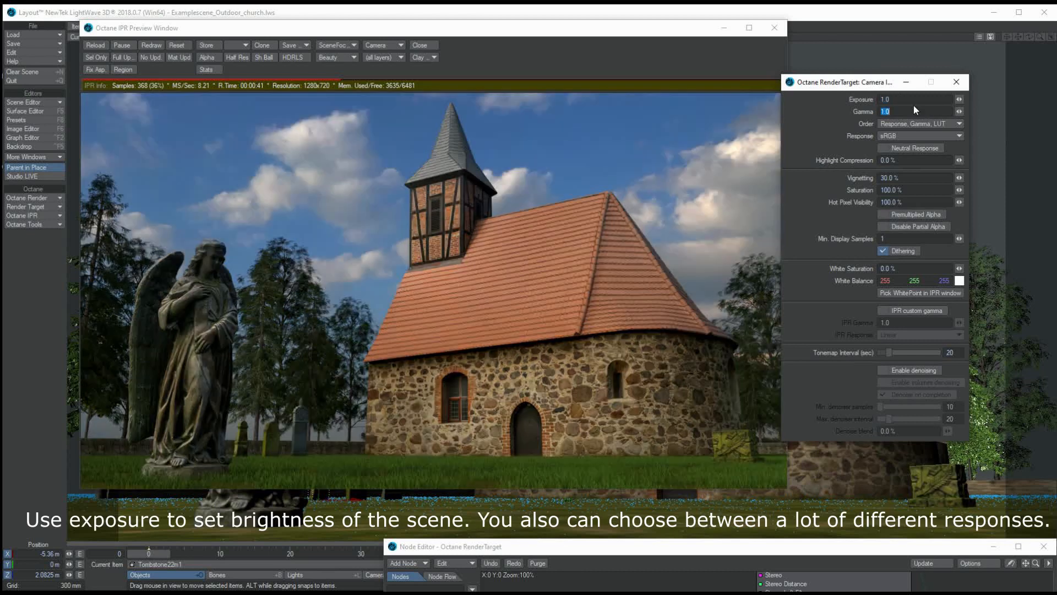
# - Try several film responses on the Camera Imager, including Portra_100TCD and F125CD
pyautogui.click(900, 136)
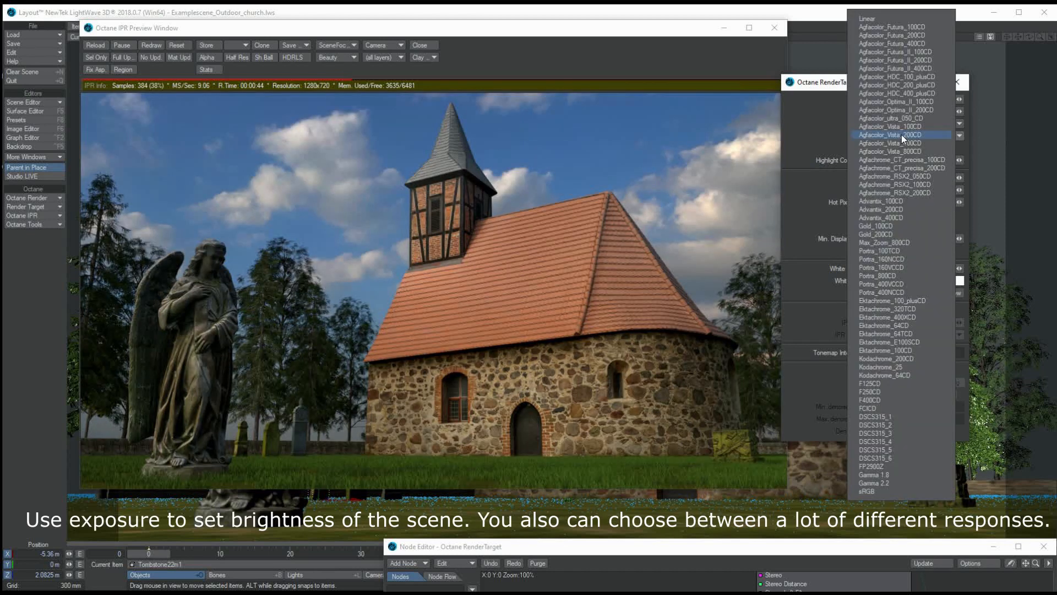
pyautogui.click(900, 135)
pyautogui.click(901, 135)
pyautogui.click(904, 120)
pyautogui.click(900, 137)
pyautogui.click(902, 114)
pyautogui.click(899, 139)
pyautogui.click(900, 108)
pyautogui.click(898, 135)
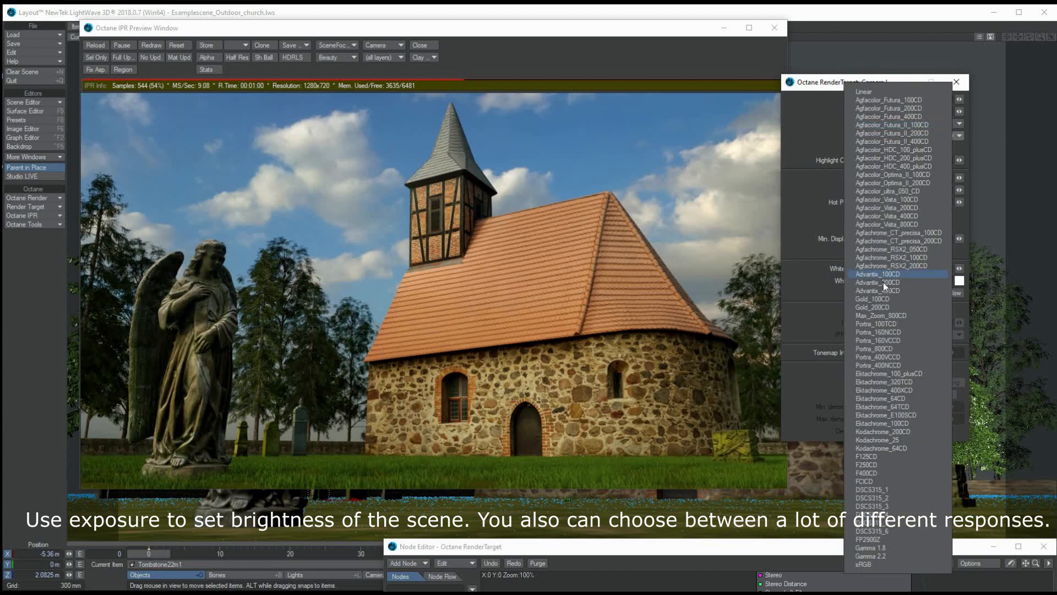
pyautogui.click(874, 323)
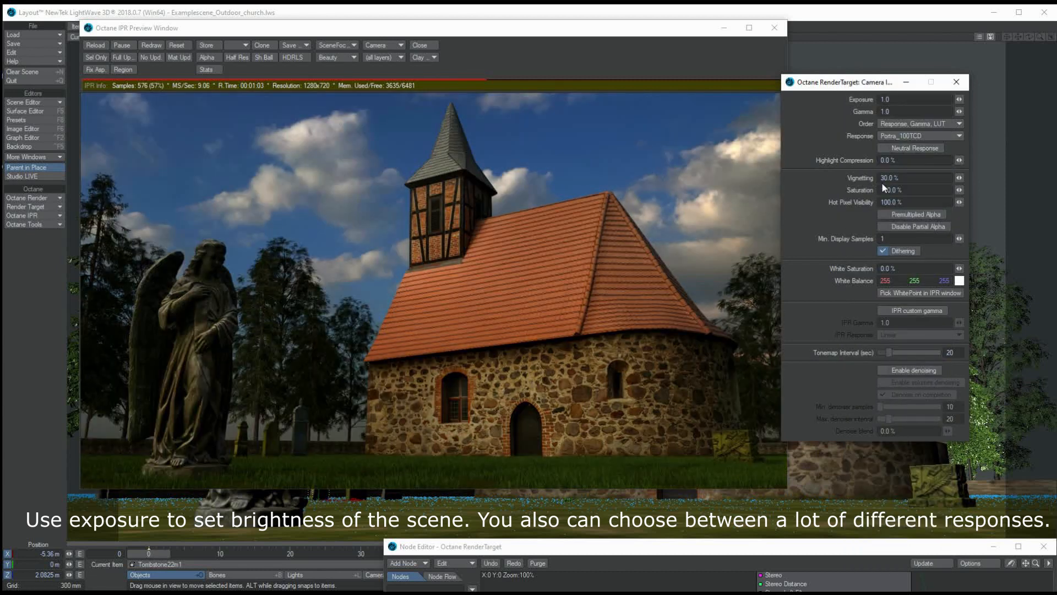
pyautogui.click(887, 137)
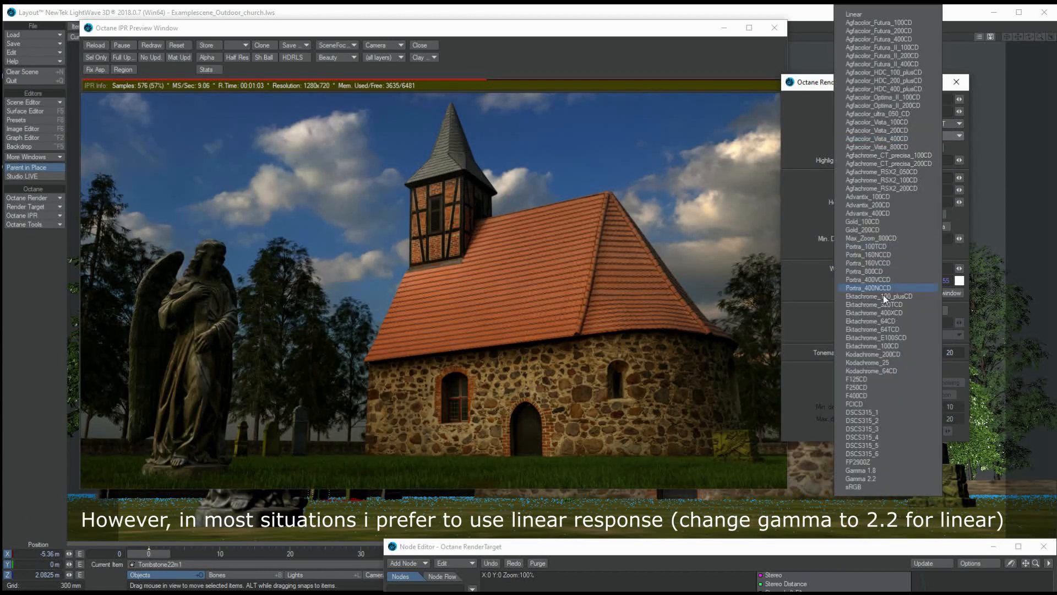
pyautogui.click(867, 378)
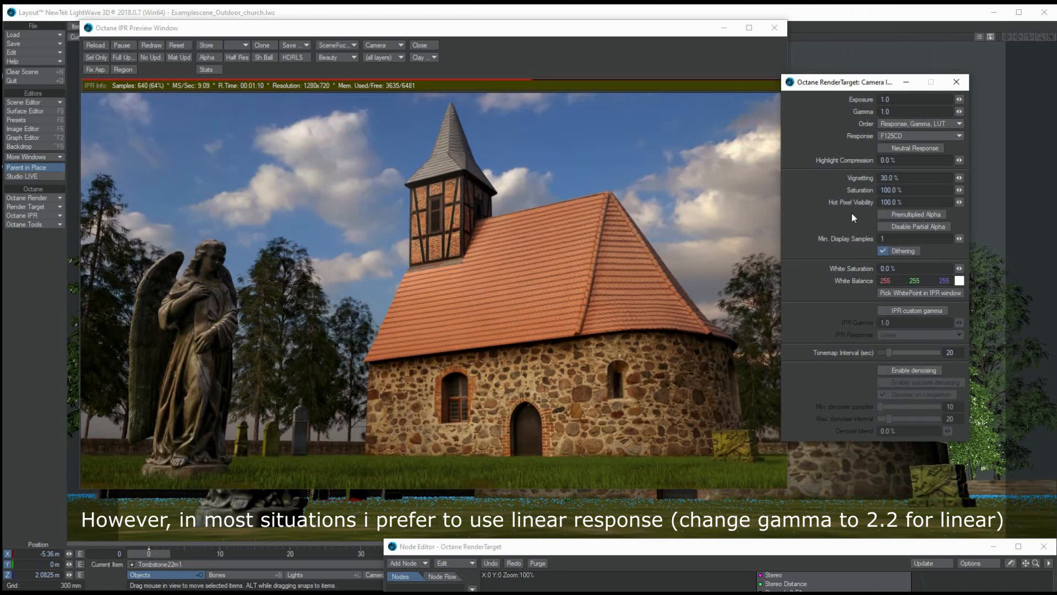
# - Set the Camera Imager's response to Linear and its gamma to 2.2
pyautogui.click(889, 135)
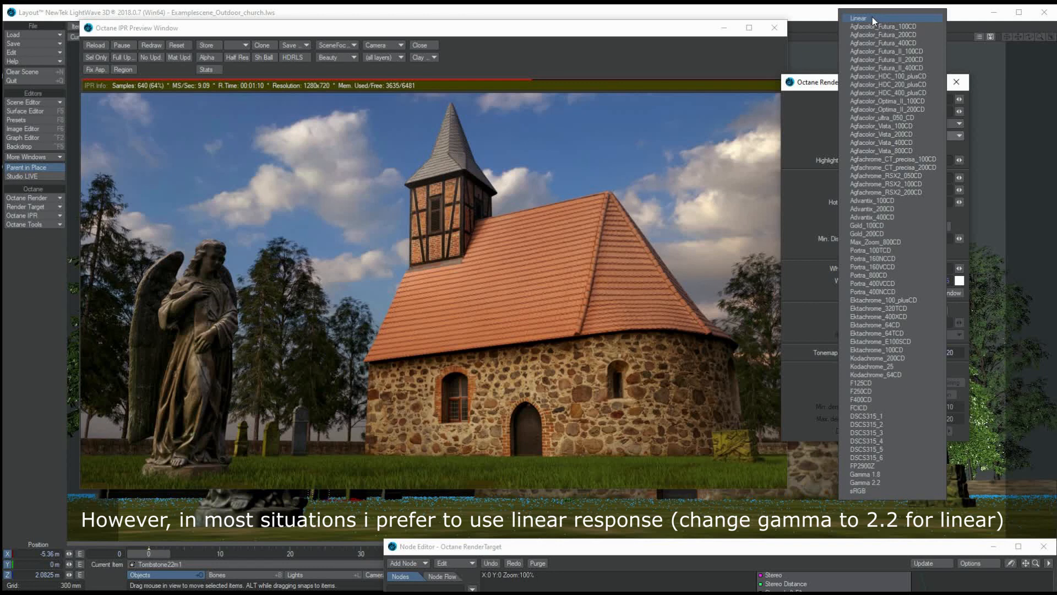
pyautogui.click(872, 18)
pyautogui.click(894, 112)
pyautogui.write('2.2')
pyautogui.press('Tab')
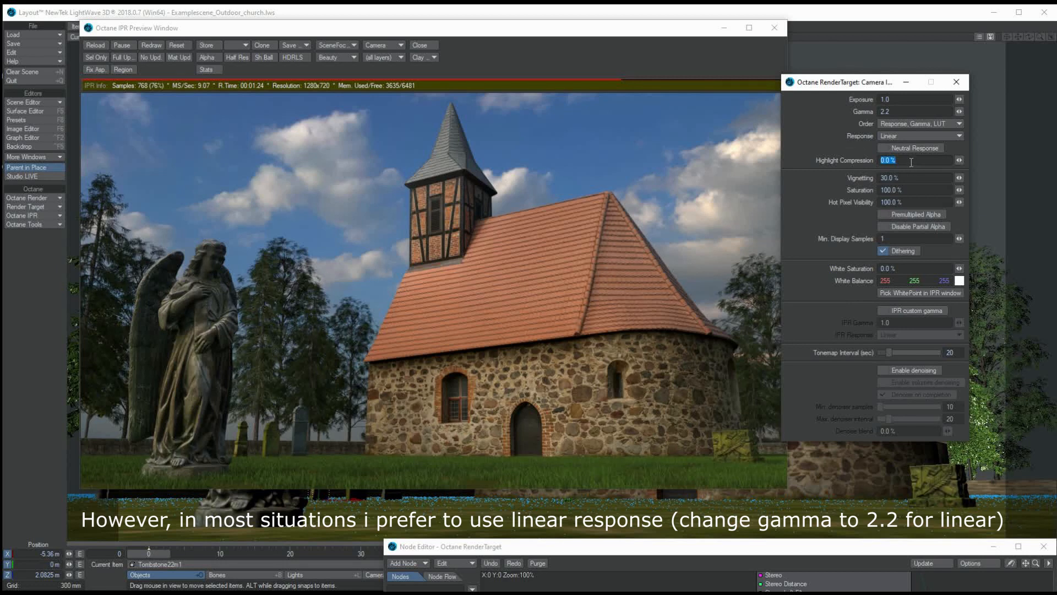
# - Try an exposure of 1.3 on the Camera Imager and settle on 1.4
pyautogui.moveTo(893, 103); pyautogui.dragTo(834, 104)
pyautogui.write('1.3')
pyautogui.press('Tab')
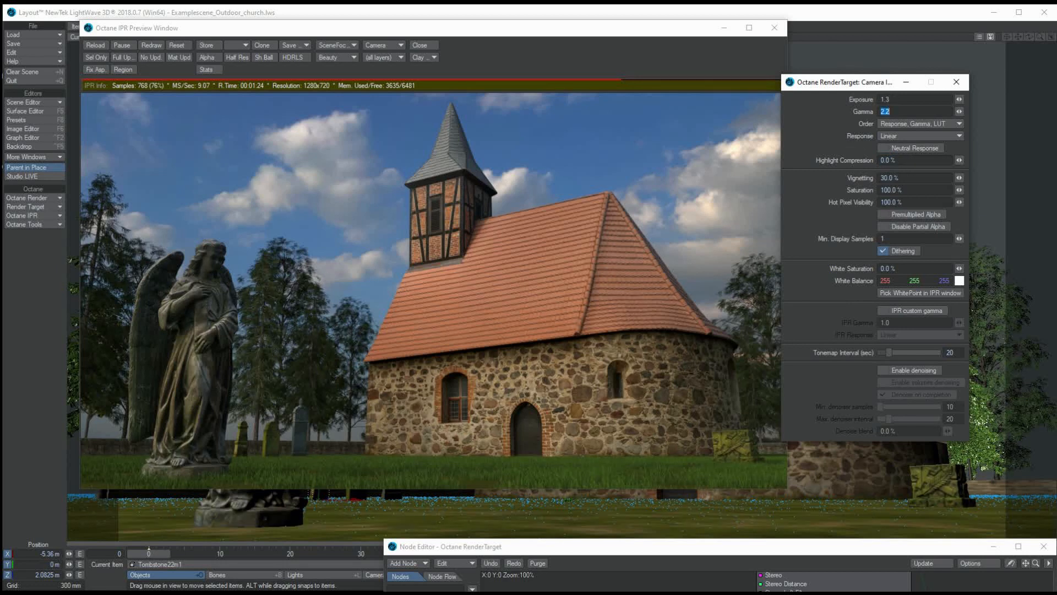
pyautogui.hotkey('shift', 'Tab')
pyautogui.write('1.4')
pyautogui.press('Tab')
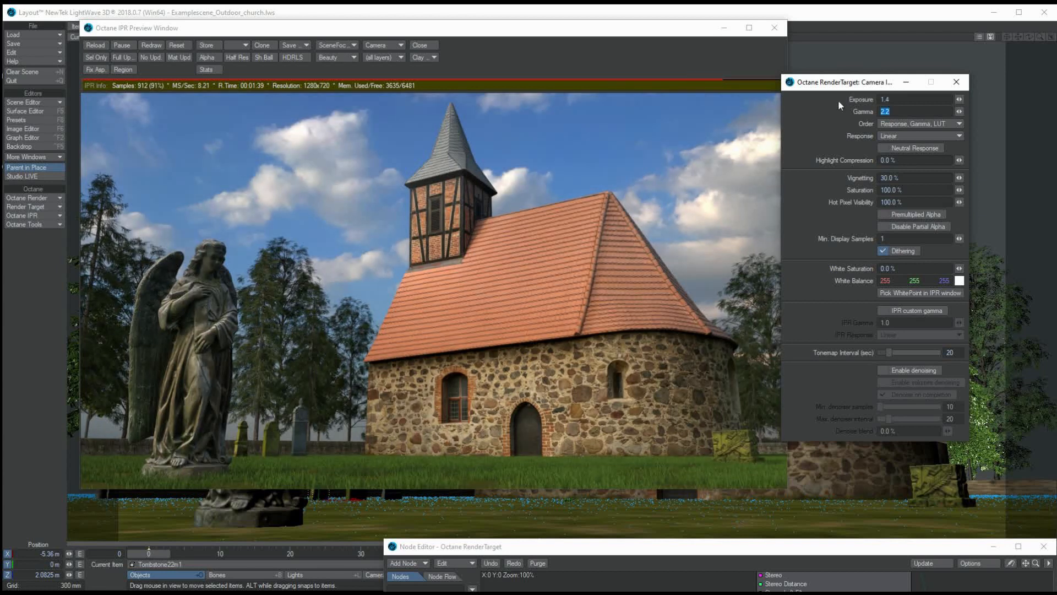
# - Set the Camera Imager's vignetting to 15%
pyautogui.moveTo(903, 175); pyautogui.dragTo(841, 177)
pyautogui.write('15')
pyautogui.press('Tab')
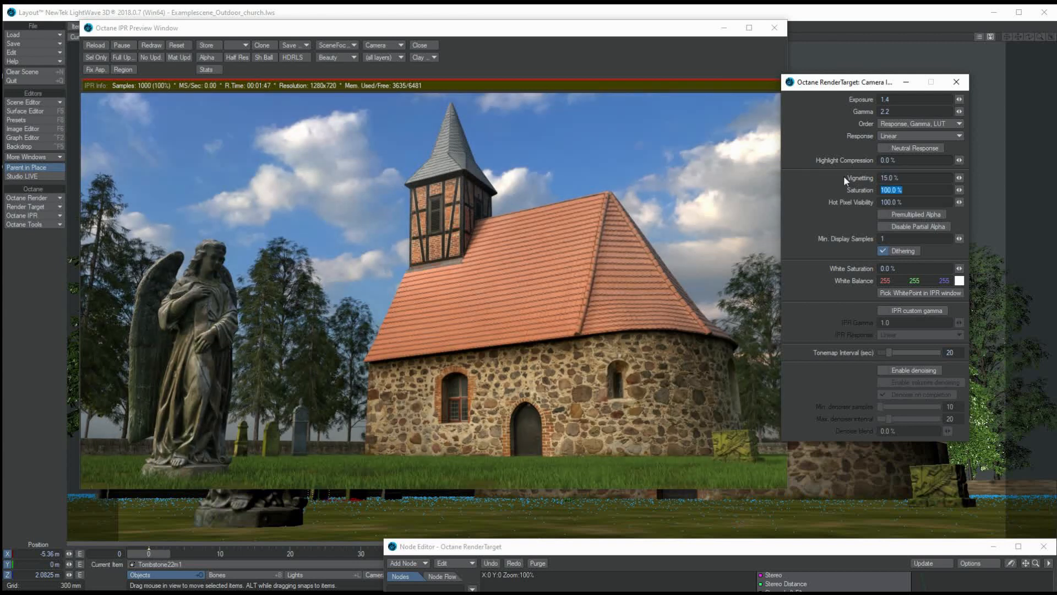
# - Try highlight compression values of 66%, 99% and 33% on the Camera Imager
pyautogui.moveTo(900, 161); pyautogui.dragTo(779, 149)
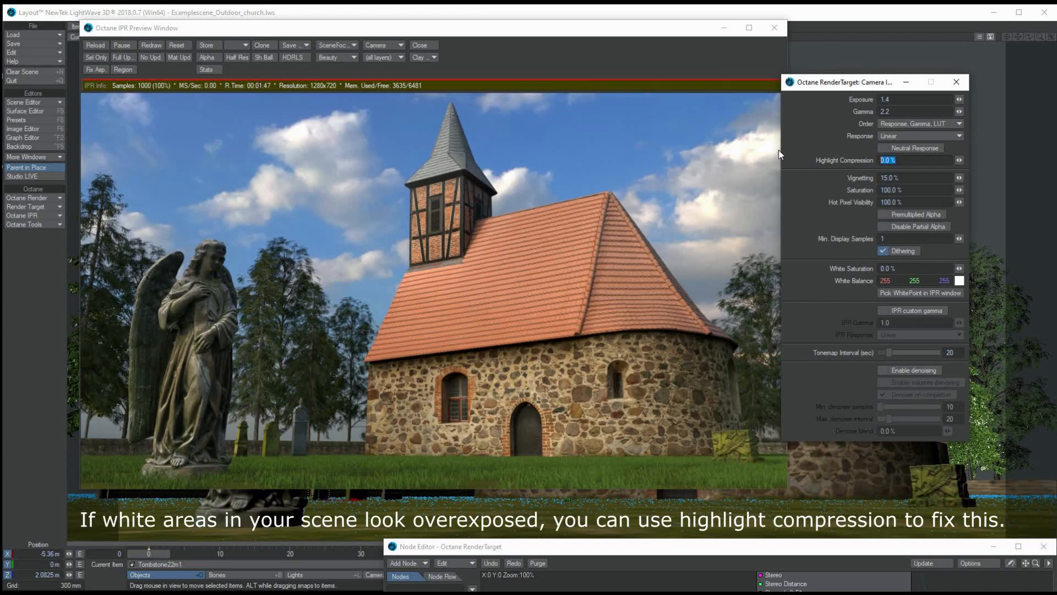
pyautogui.moveTo(822, 87); pyautogui.dragTo(835, 88)
pyautogui.write('66')
pyautogui.press('Tab')
pyautogui.doubleClick(905, 161)
pyautogui.write('99')
pyautogui.press('Tab')
pyautogui.moveTo(932, 163); pyautogui.dragTo(839, 170)
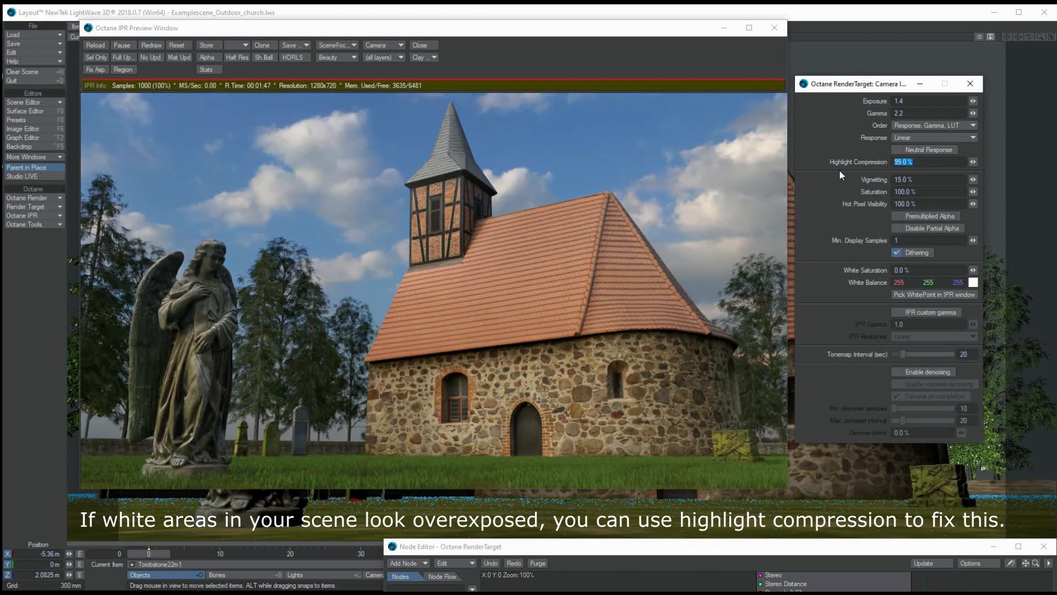
pyautogui.write('33')
pyautogui.press('Tab')
# - Set the Camera Imager's exposure to 1.3
pyautogui.doubleClick(906, 105)
pyautogui.write('1')
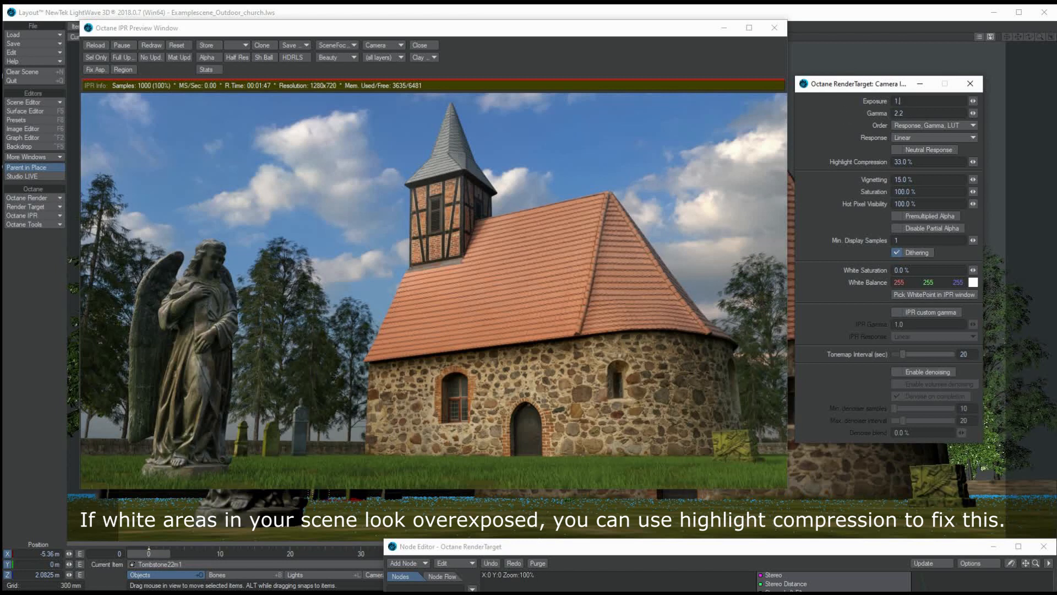
pyautogui.write('.')
pyautogui.write('3')
pyautogui.press('Tab')
# - Try a highlight compression of 22% on the Camera Imager and settle on 11%
pyautogui.doubleClick(903, 162)
pyautogui.write('22')
pyautogui.press('Tab')
pyautogui.moveTo(915, 162); pyautogui.dragTo(830, 167)
pyautogui.write('11')
pyautogui.press('Tab')
pyautogui.click(928, 152)
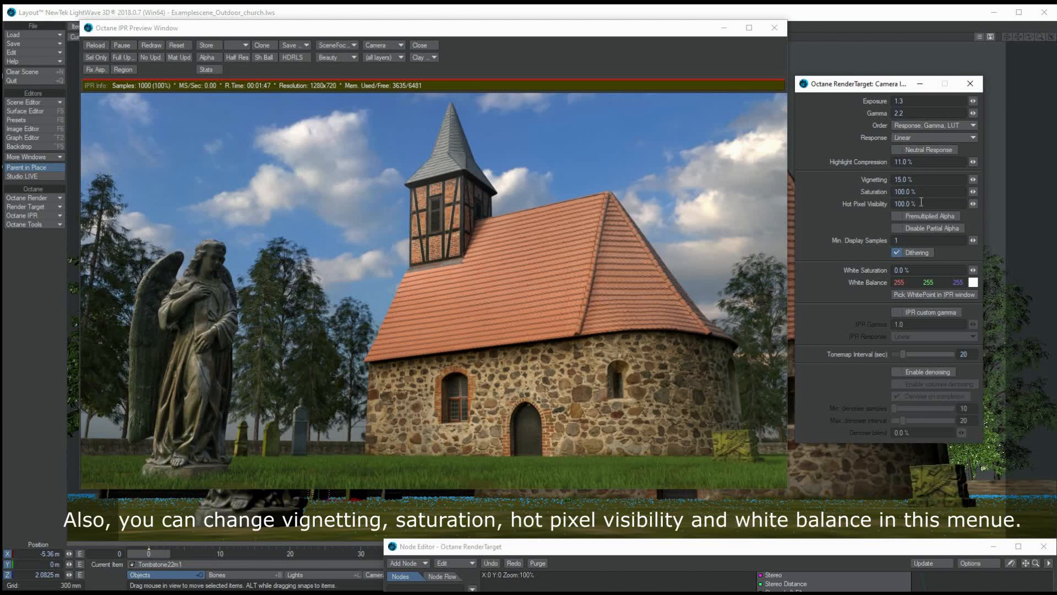
# - Try saturation values of 88%, 95% and 92% on the Camera Imager, ending at 98%
pyautogui.moveTo(924, 190); pyautogui.dragTo(854, 199)
pyautogui.write('88')
pyautogui.press('Tab')
pyautogui.write('95')
pyautogui.press('Tab')
pyautogui.moveTo(924, 191); pyautogui.dragTo(853, 202)
pyautogui.write('92')
pyautogui.press('Tab')
pyautogui.moveTo(917, 193); pyautogui.dragTo(847, 205)
pyautogui.write('98')
pyautogui.press('Tab')
# - Set the Camera Imager's white balance to a pale orange with RGB 255, 211, 175
pyautogui.click(973, 282)
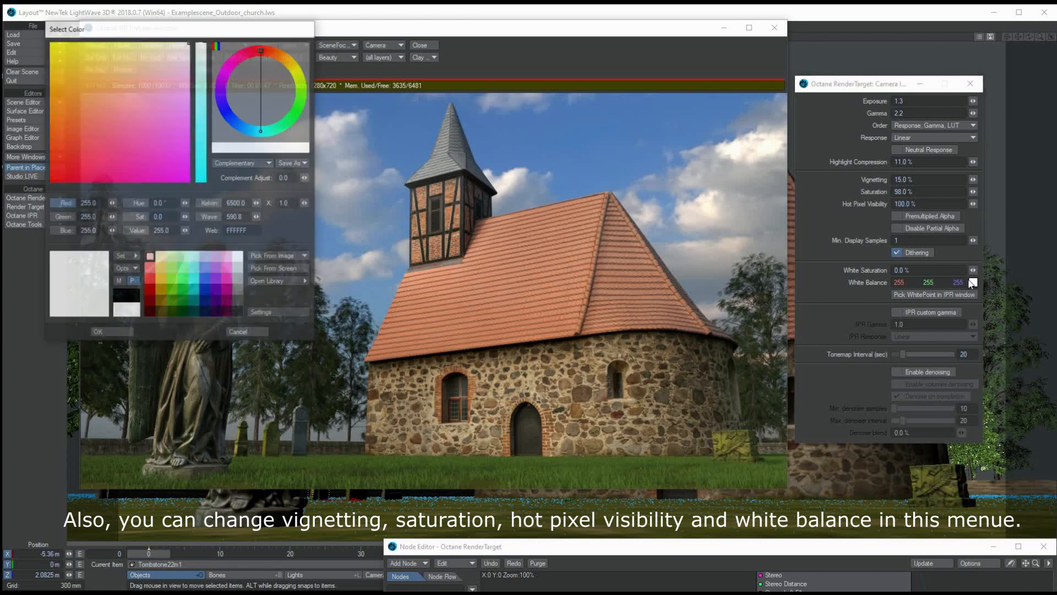
pyautogui.moveTo(168, 34); pyautogui.dragTo(852, 129)
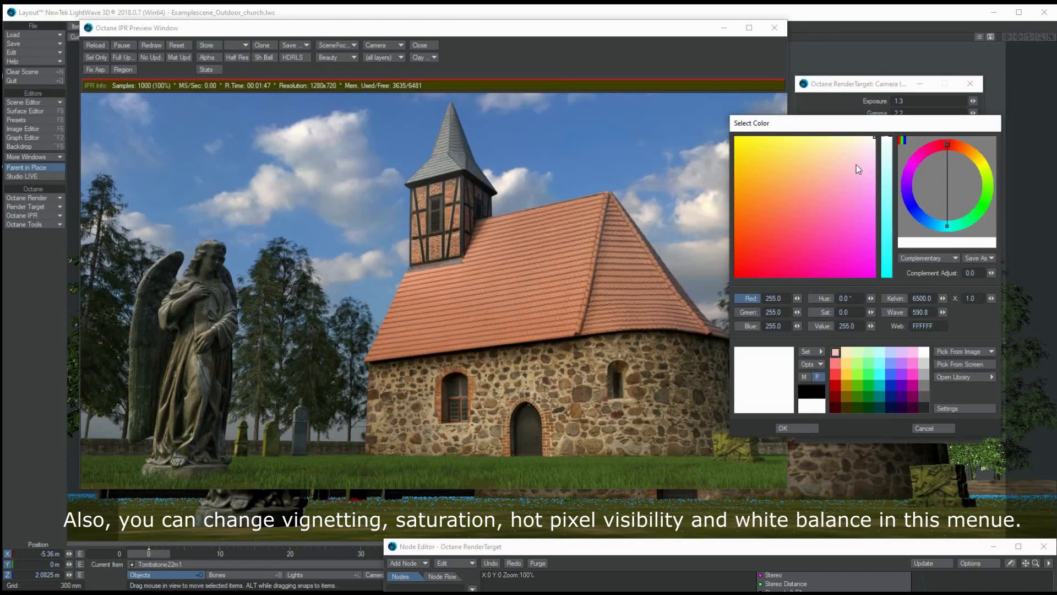
pyautogui.click(778, 188)
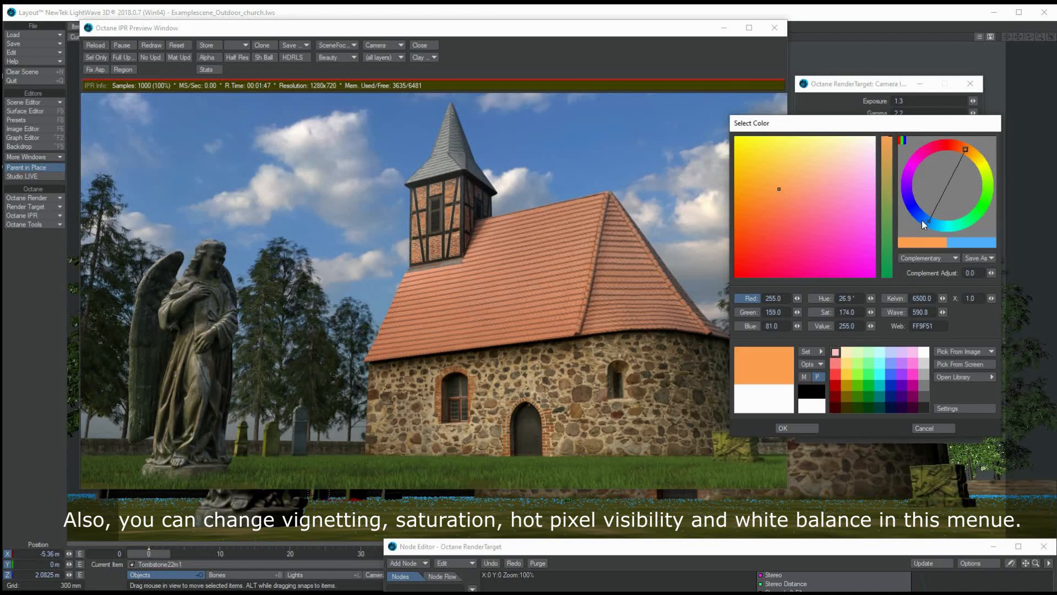
pyautogui.moveTo(871, 311)
pyautogui.mouseDown()
pyautogui.moveTo(859, 312)
pyautogui.moveTo(872, 313)
pyautogui.mouseUp()
pyautogui.click(785, 430)
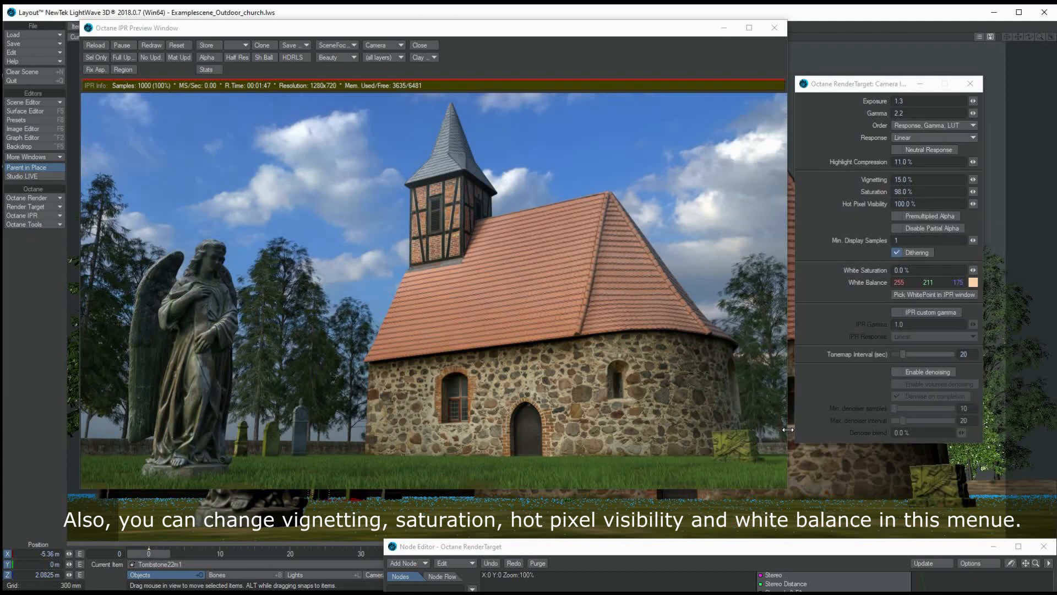
# - Try stronger orange white balance tints of RGB 255, 173, 107 and 255, 197, 149
pyautogui.click(971, 277)
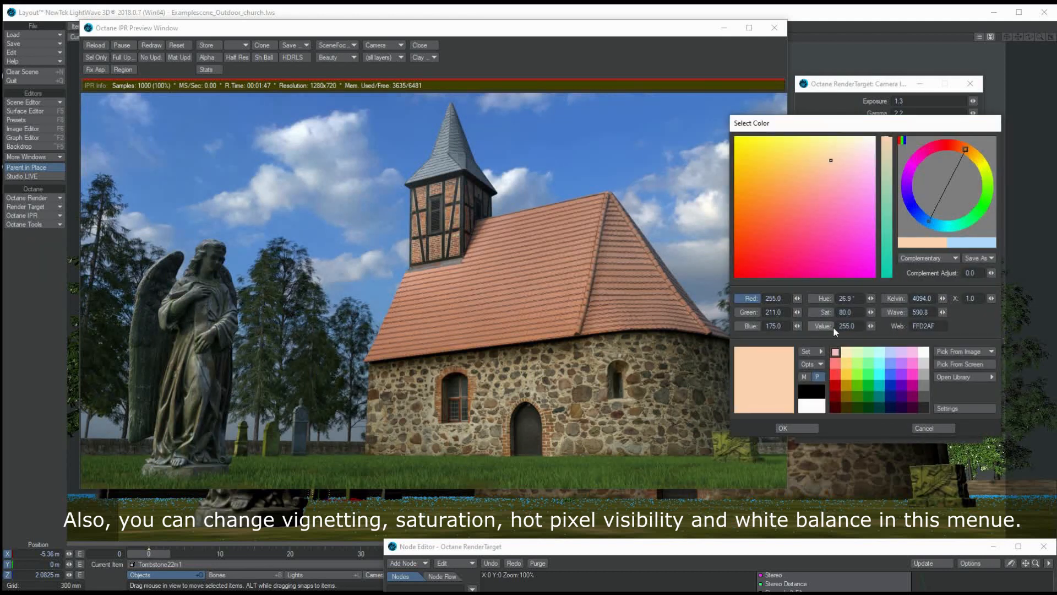
pyautogui.moveTo(870, 313); pyautogui.dragTo(908, 312)
pyautogui.click(797, 428)
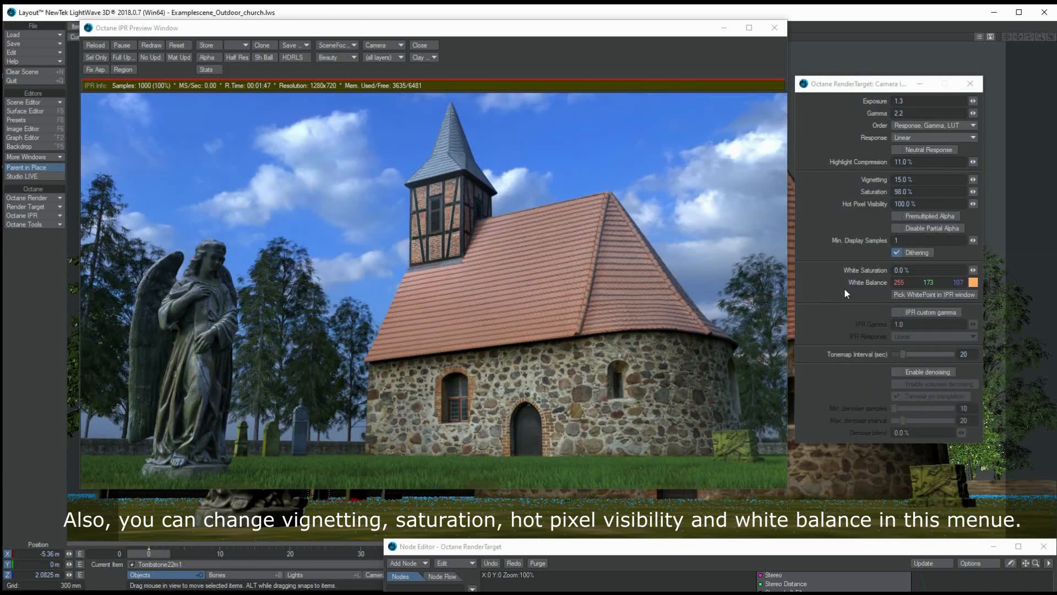
pyautogui.click(973, 282)
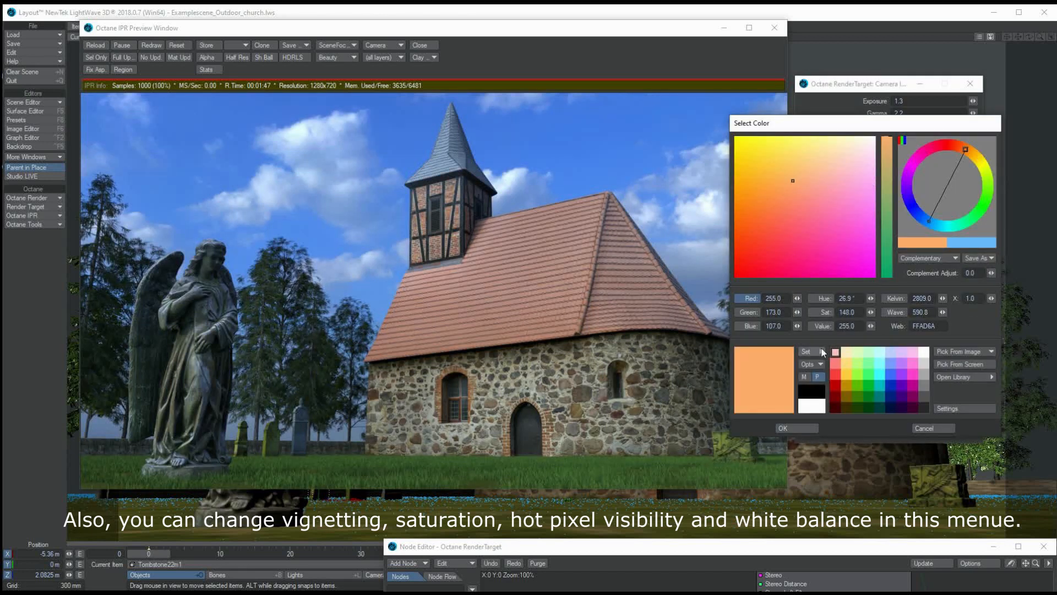
pyautogui.moveTo(871, 312); pyautogui.dragTo(848, 312)
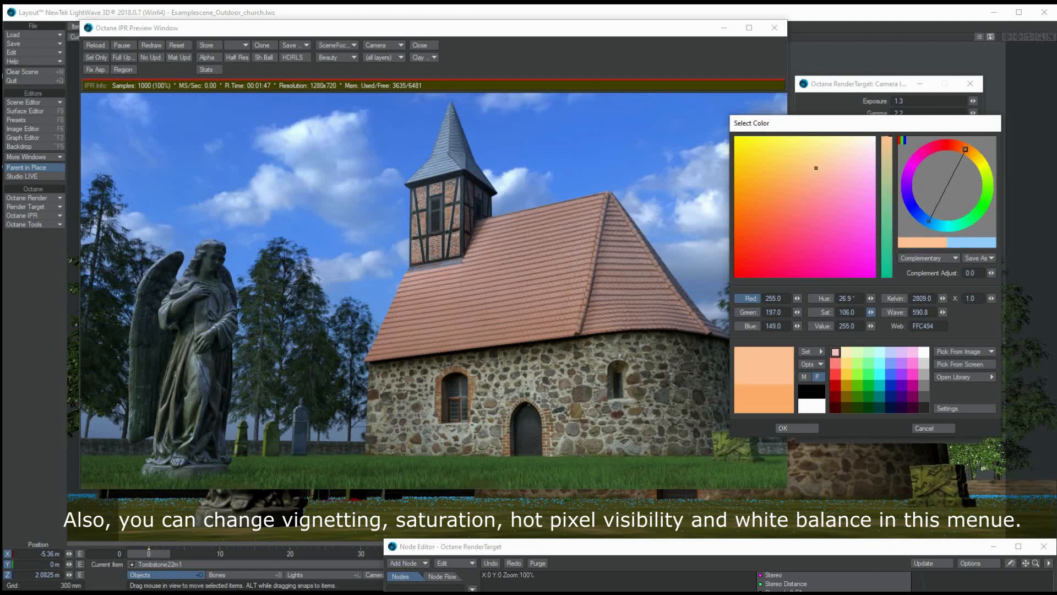
pyautogui.click(788, 427)
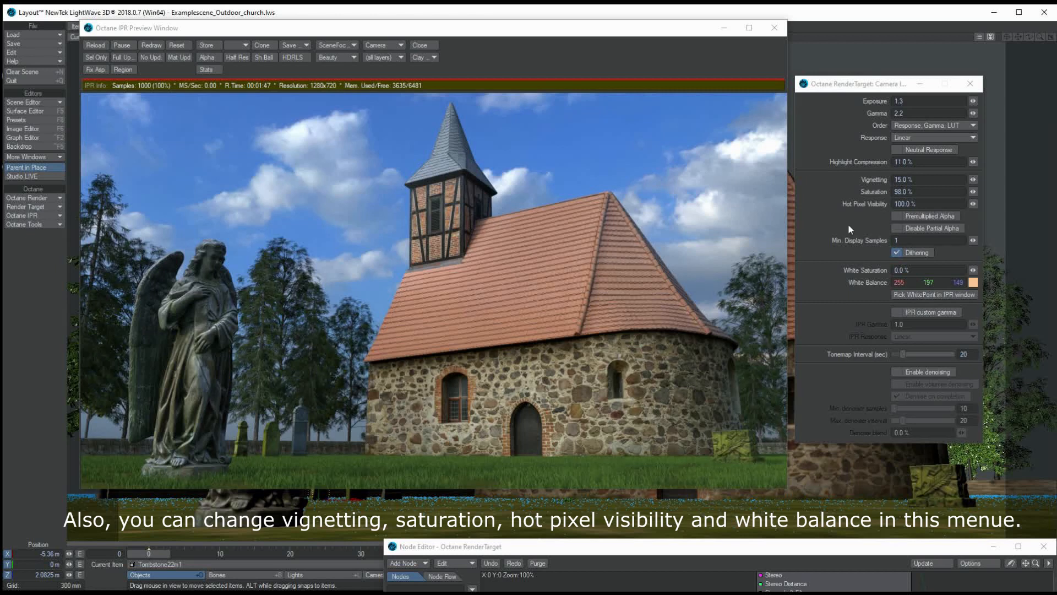
# - Set the Camera Imager's saturation to 100% and soften the white balance to RGB 255, 214, 181
pyautogui.click(973, 282)
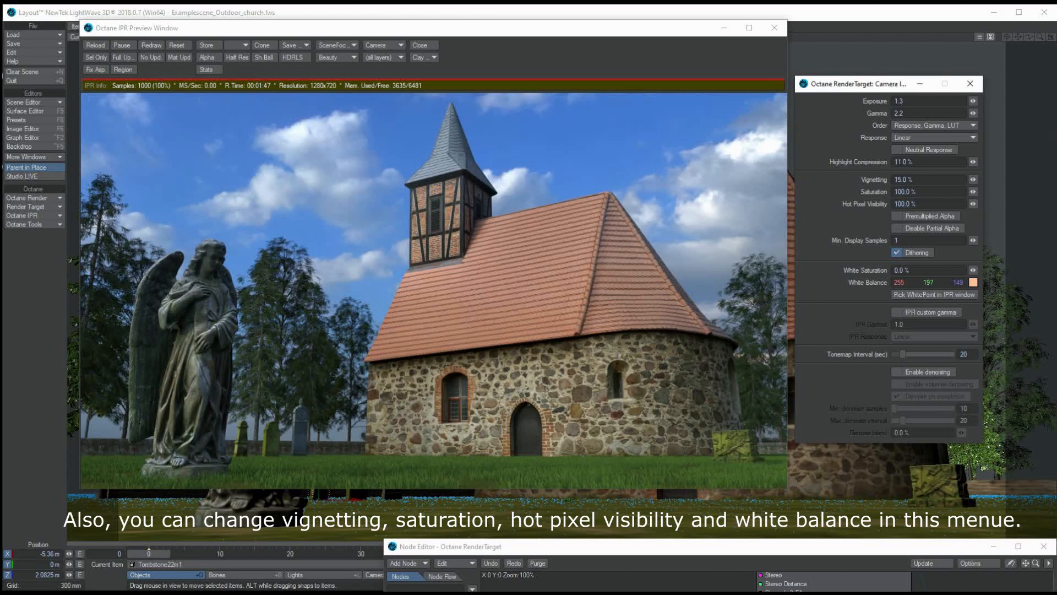
pyautogui.moveTo(869, 312); pyautogui.dragTo(853, 313)
pyautogui.click(787, 428)
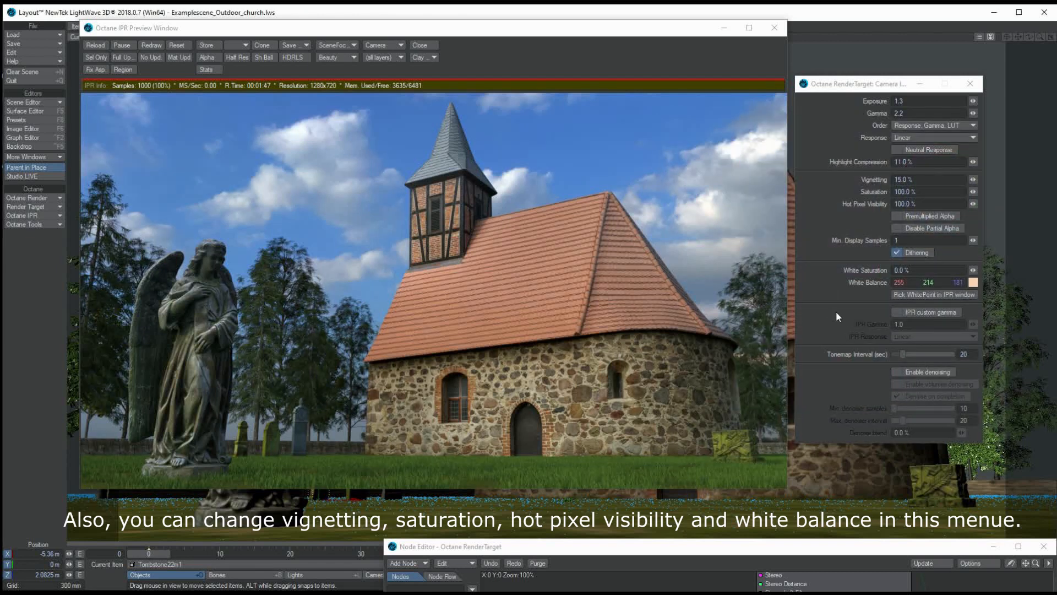
# - Try the complementary light blue, RGB 181, 222, 255, as white balance and switch back to the pale orange 255, 214, 181
pyautogui.click(971, 284)
pyautogui.click(960, 246)
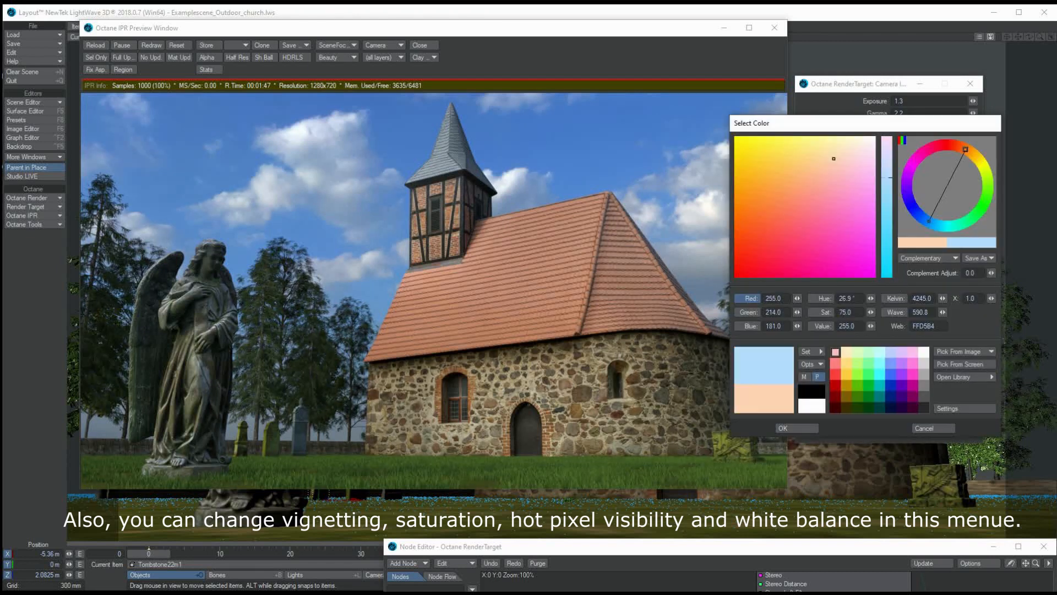
pyautogui.click(805, 428)
pyautogui.click(967, 285)
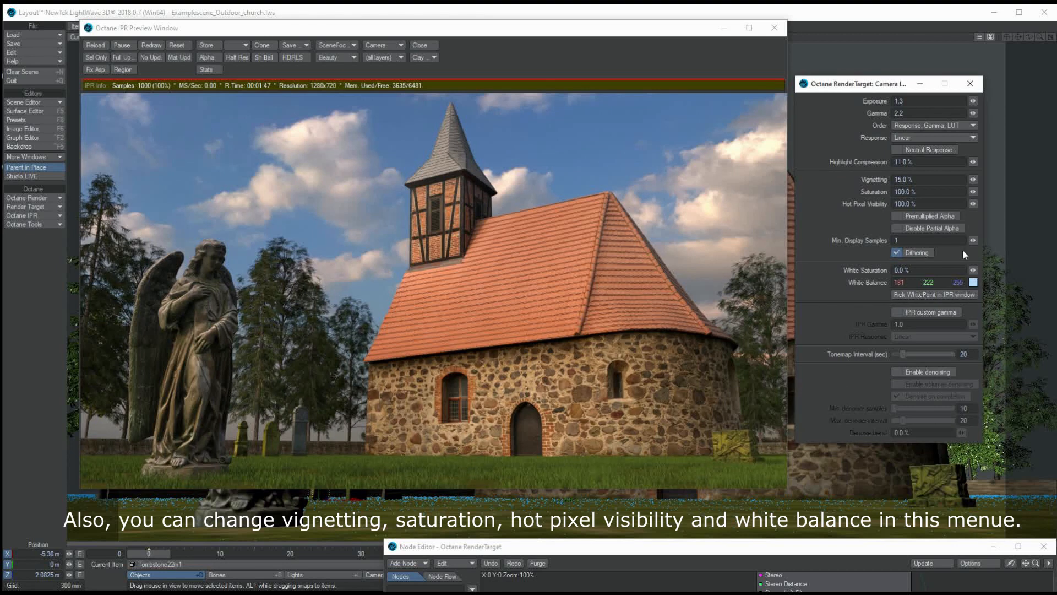
pyautogui.click(966, 245)
pyautogui.click(797, 428)
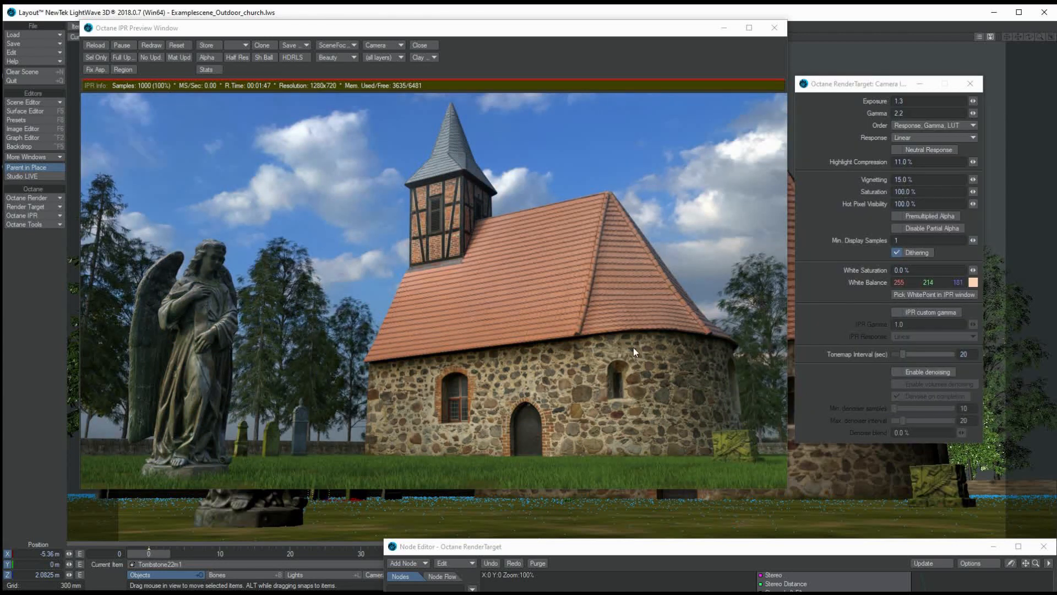
# - Enable denoising on the Camera Imager and turn off Denoise on completion
pyautogui.click(904, 372)
pyautogui.click(923, 398)
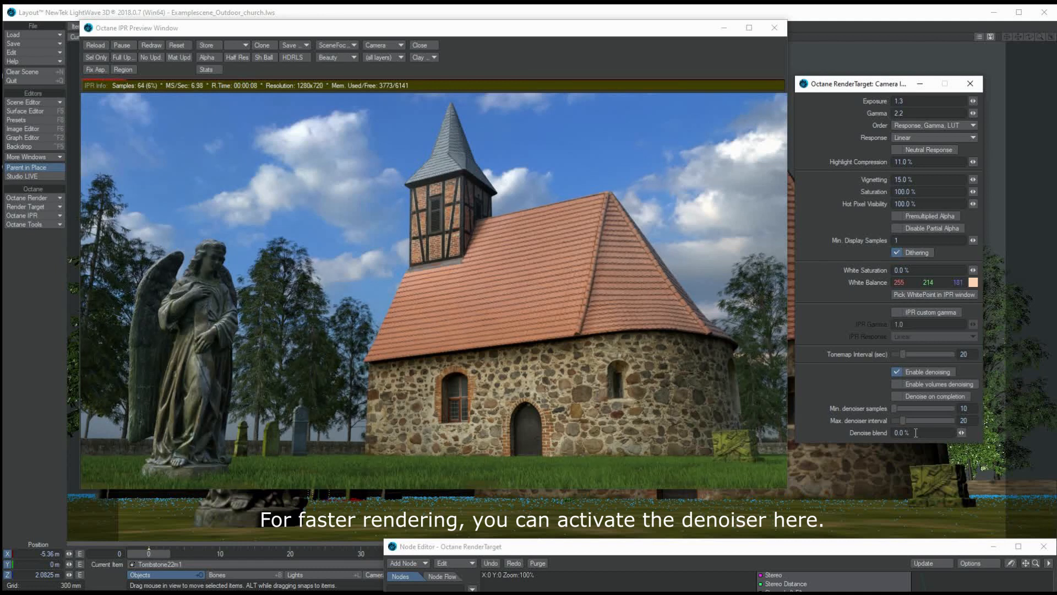
# - Add a Render Passes node to the render target's node network and enable the Noise pass among its Beauty passes
pyautogui.moveTo(675, 548); pyautogui.dragTo(477, 89)
pyautogui.doubleClick(224, 481)
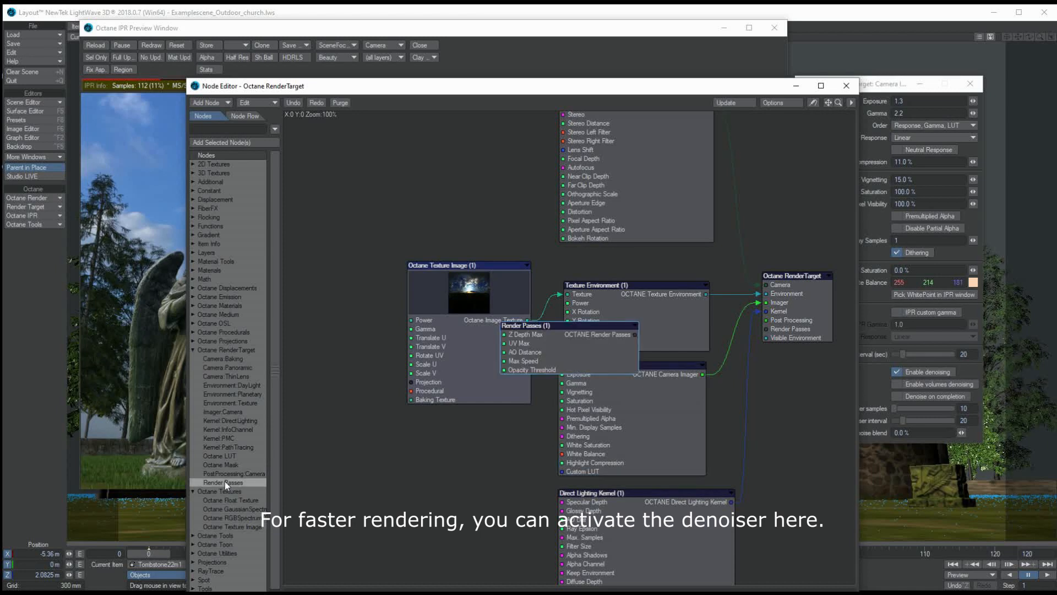
pyautogui.moveTo(630, 330); pyautogui.dragTo(766, 329)
pyautogui.doubleClick(484, 484)
pyautogui.click(838, 102)
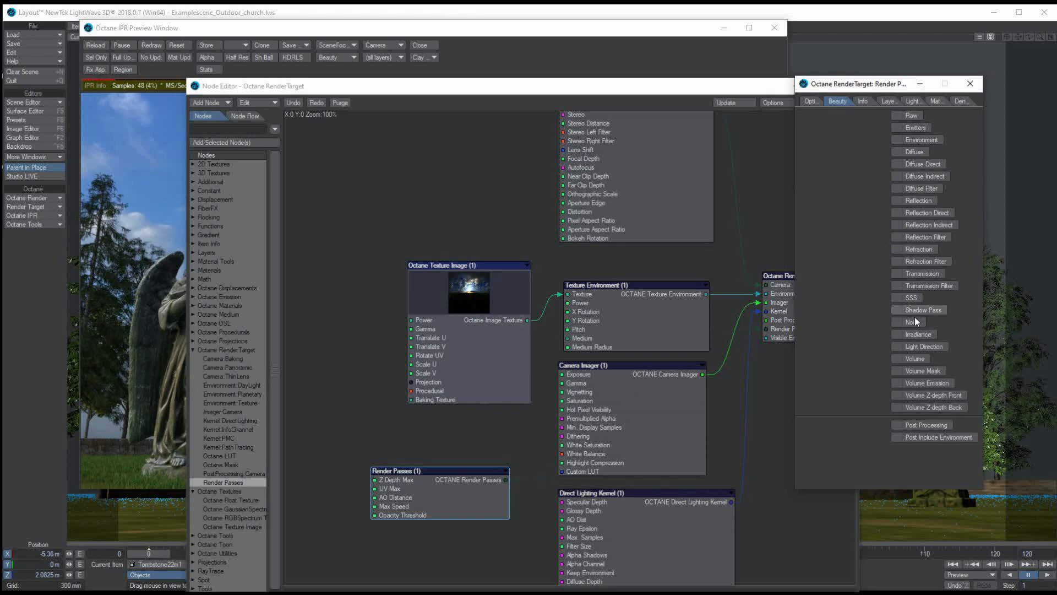
pyautogui.click(970, 83)
pyautogui.click(848, 86)
# - Examine the Noise pass in the IPR preview and return to the Beauty pass
pyautogui.click(334, 56)
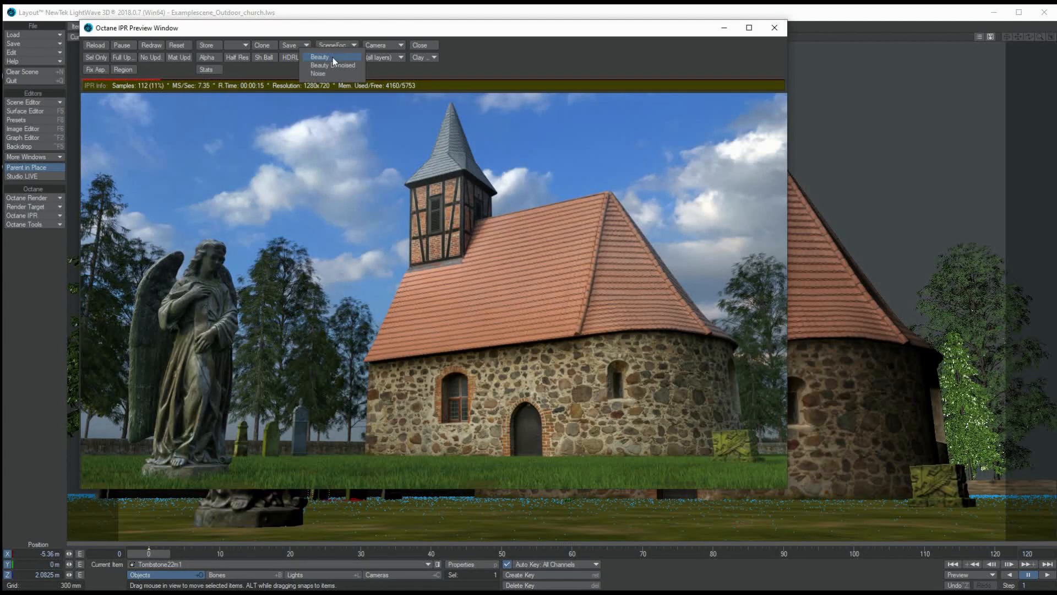
pyautogui.click(326, 71)
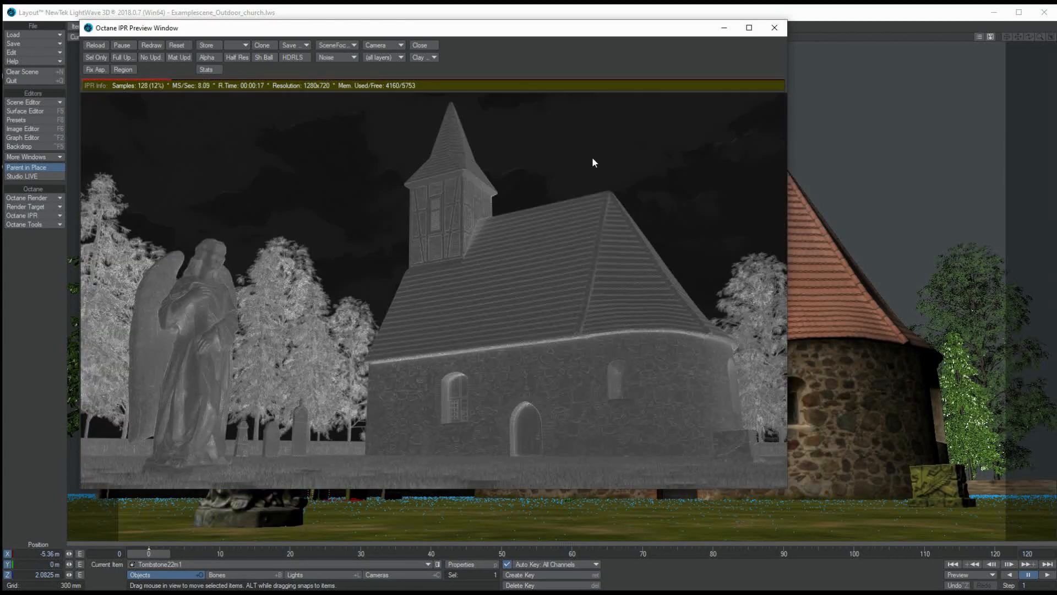
pyautogui.click(335, 58)
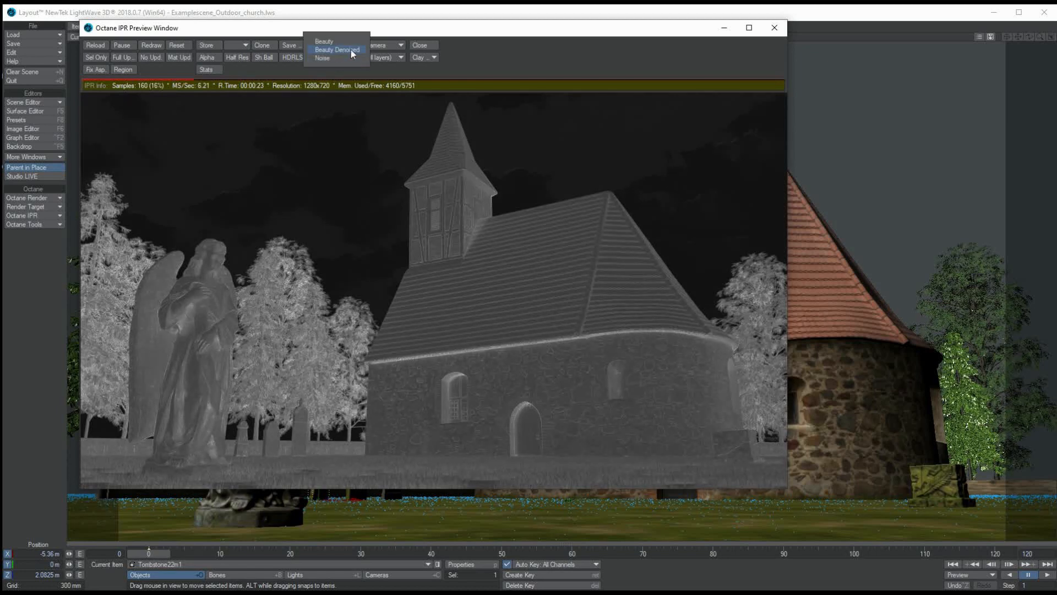
pyautogui.click(338, 41)
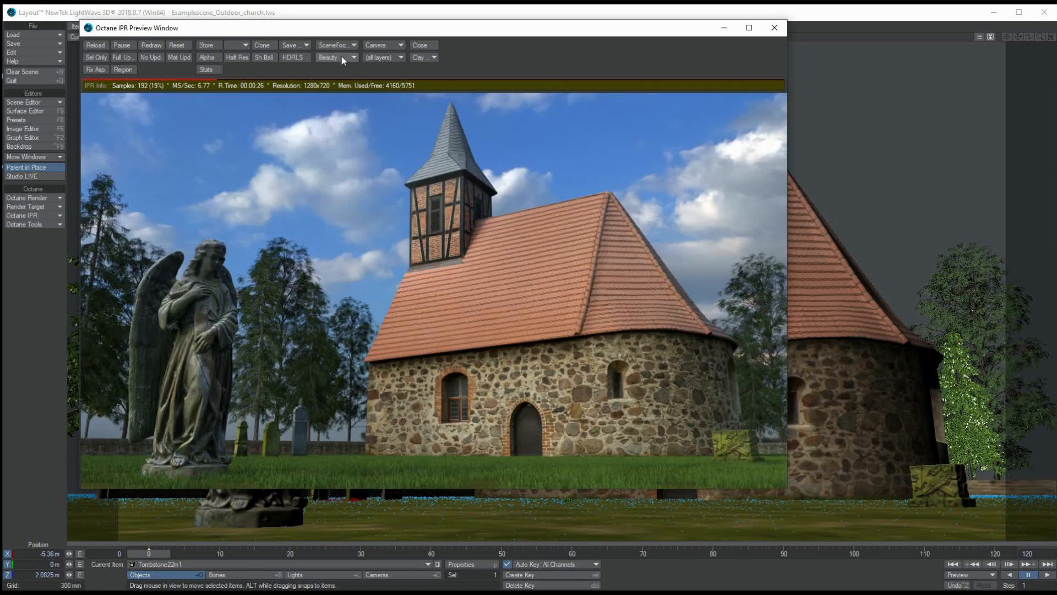
# - Open the render target's Direct Lighting Kernel settings and set Max Samples to 10000
pyautogui.moveTo(377, 28); pyautogui.dragTo(370, 53)
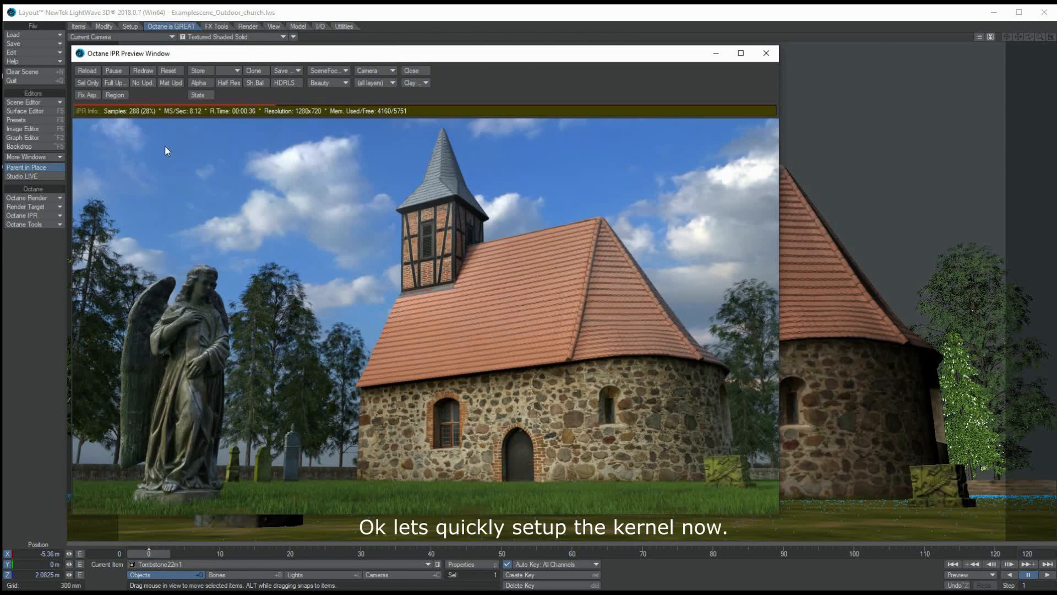
pyautogui.click(44, 207)
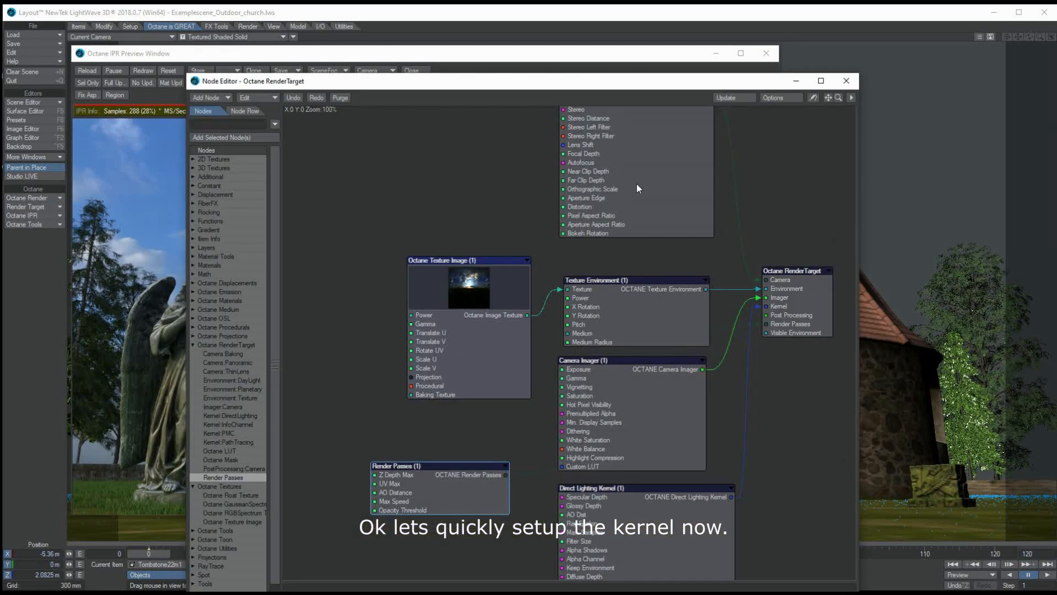
pyautogui.moveTo(637, 185); pyautogui.dragTo(640, 208)
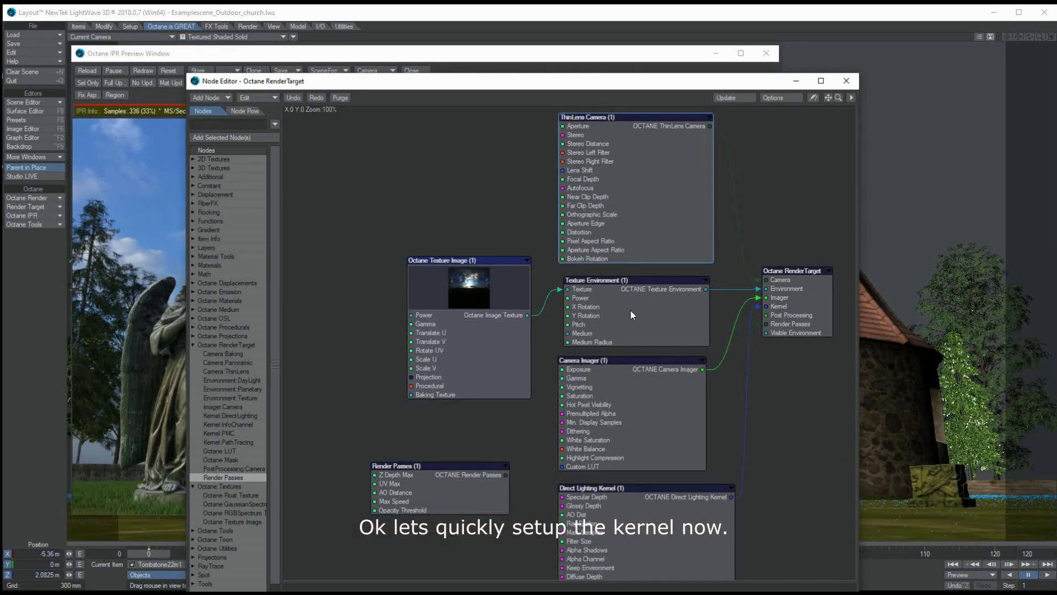
pyautogui.doubleClick(636, 525)
pyautogui.moveTo(668, 83); pyautogui.dragTo(725, 573)
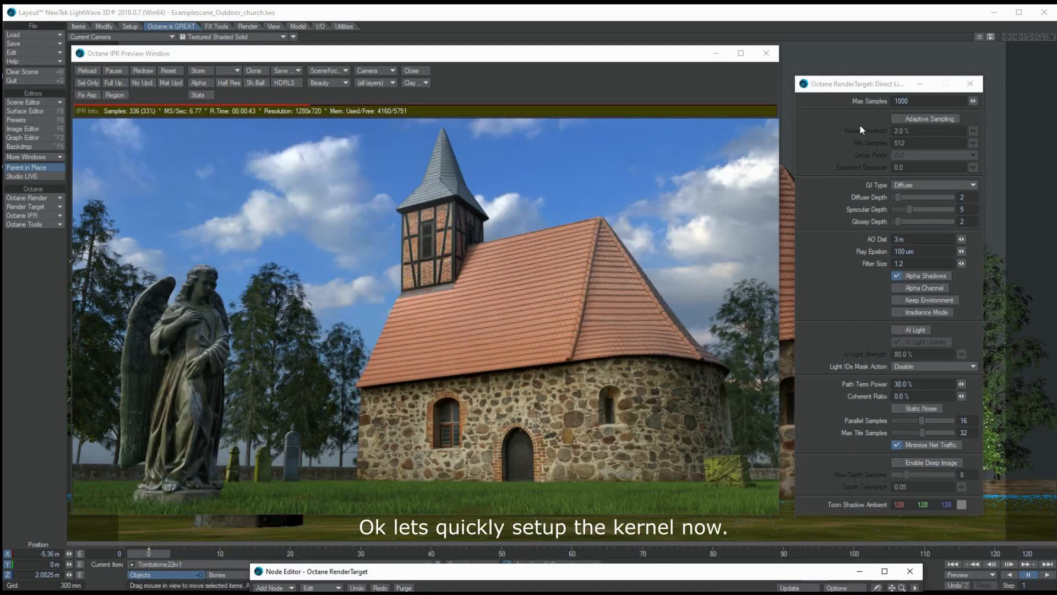
pyautogui.click(903, 101)
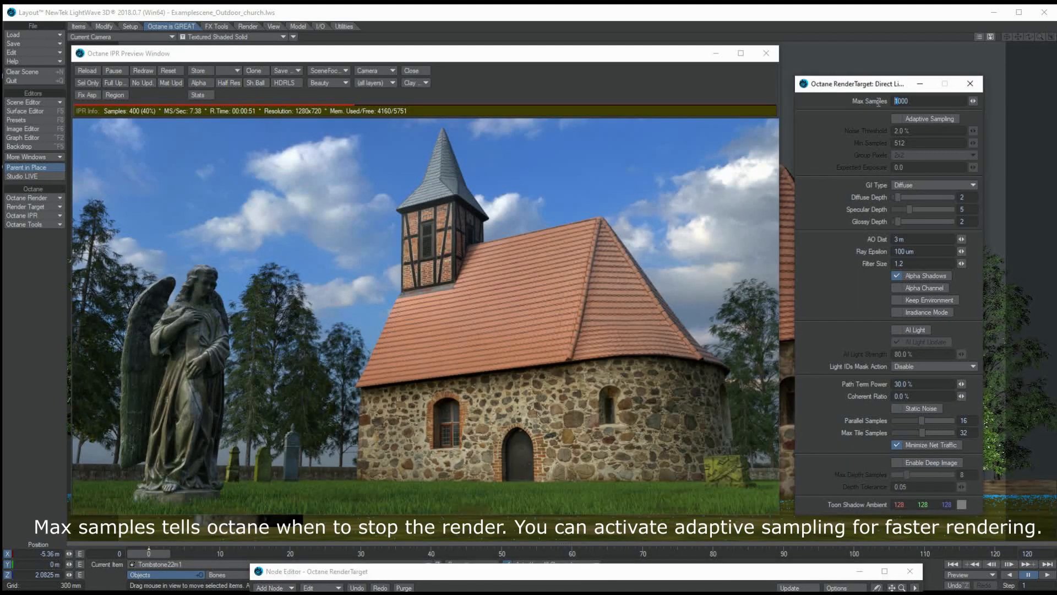
pyautogui.write('10000')
pyautogui.press('Tab')
# - Enable adaptive sampling on the kernel with a 4% noise threshold and 256 minimum samples
pyautogui.click(906, 118)
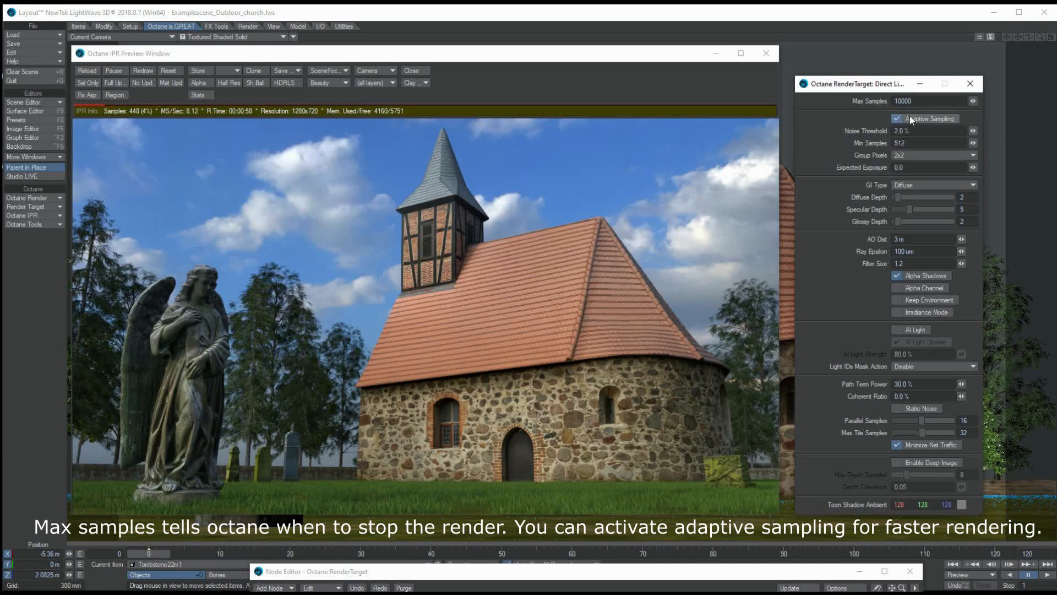
pyautogui.click(913, 130)
pyautogui.write('4')
pyautogui.press('Tab')
pyautogui.write('256')
# - Try Ambient Occlusion as the kernel's GI type and switch it to None
pyautogui.click(916, 185)
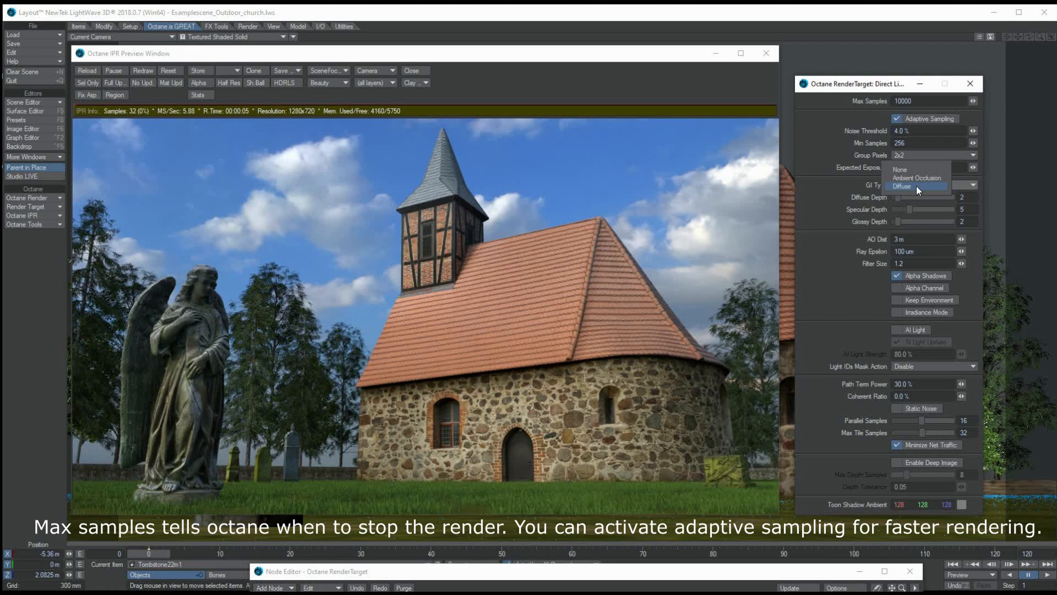
pyautogui.click(923, 177)
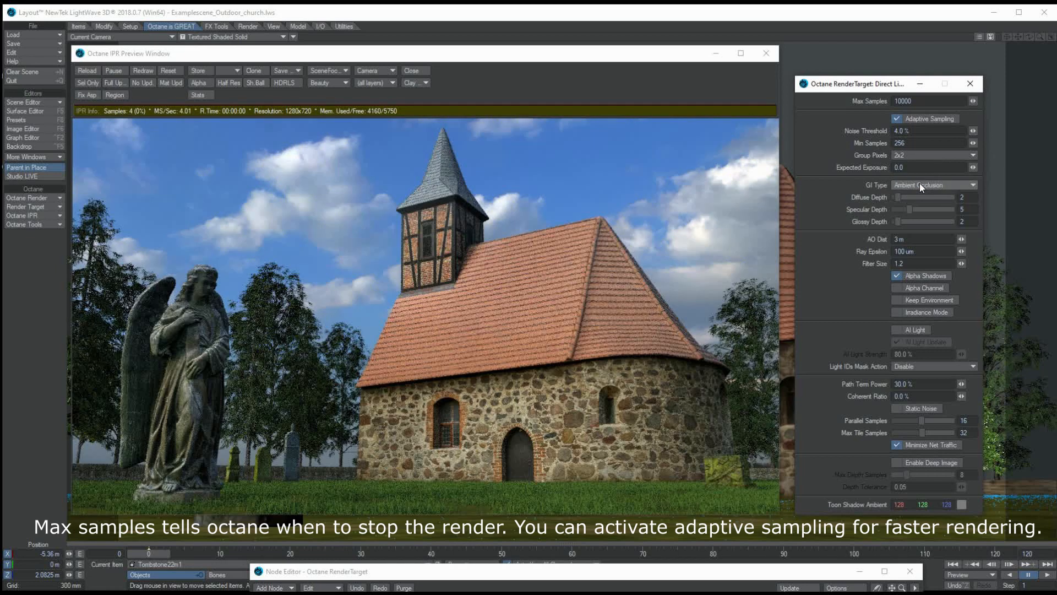
pyautogui.click(920, 184)
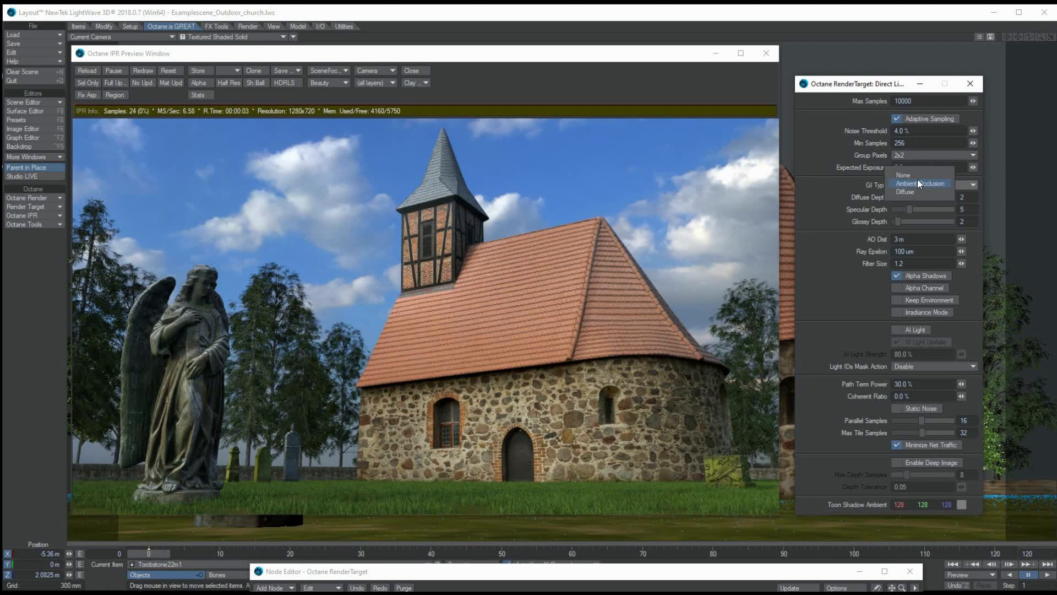
pyautogui.click(917, 175)
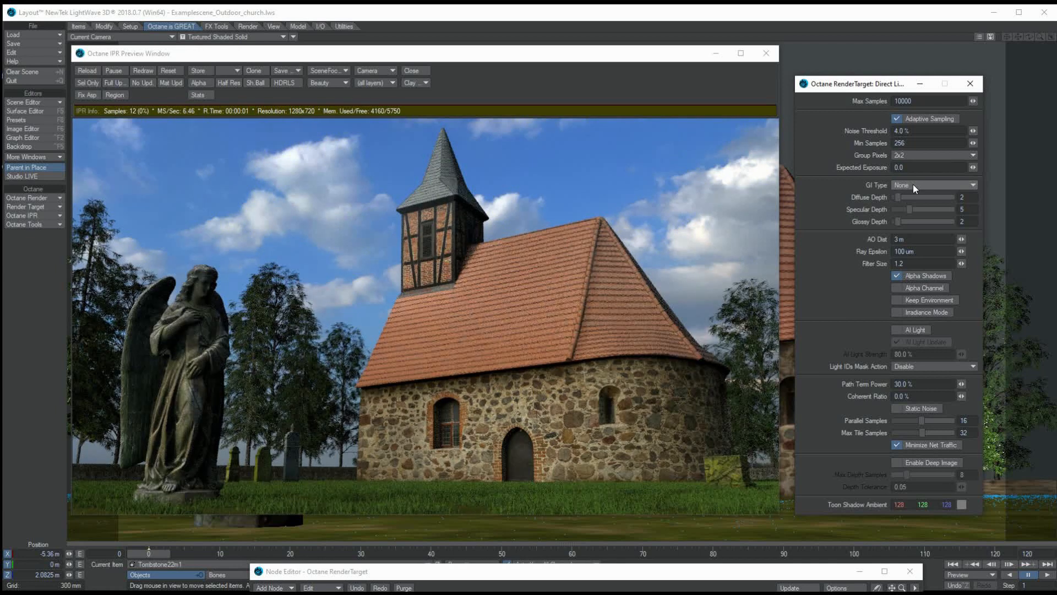
# - Set the Direct Lighting Kernel's GI type to Diffuse and its Diffuse Depth to 6
pyautogui.click(914, 186)
pyautogui.click(906, 199)
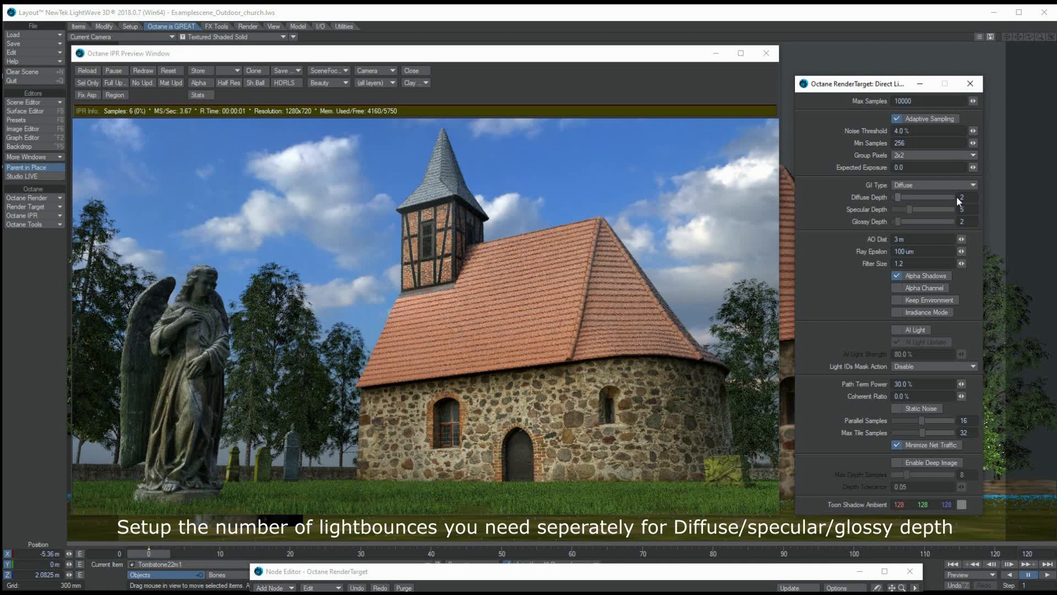
pyautogui.moveTo(968, 197); pyautogui.dragTo(951, 197)
pyautogui.press('Tab')
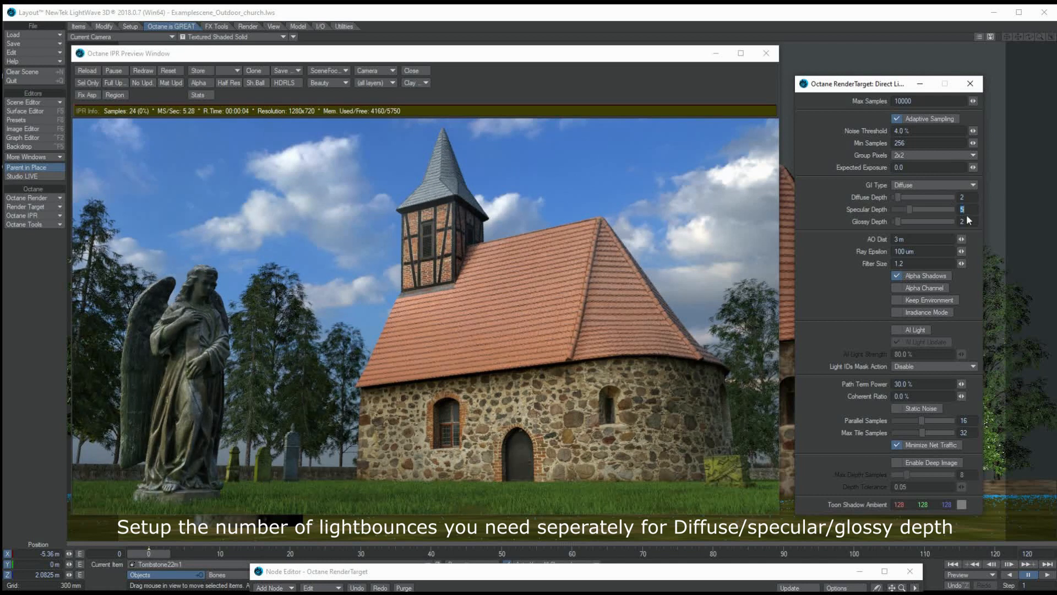
pyautogui.moveTo(968, 197); pyautogui.dragTo(891, 198)
pyautogui.write('6')
pyautogui.press('Tab')
# - Set the Direct Lighting Kernel's Filter Size to 1.1 and enable AI Light
pyautogui.click(908, 263)
pyautogui.write('1.1')
pyautogui.press('Tab')
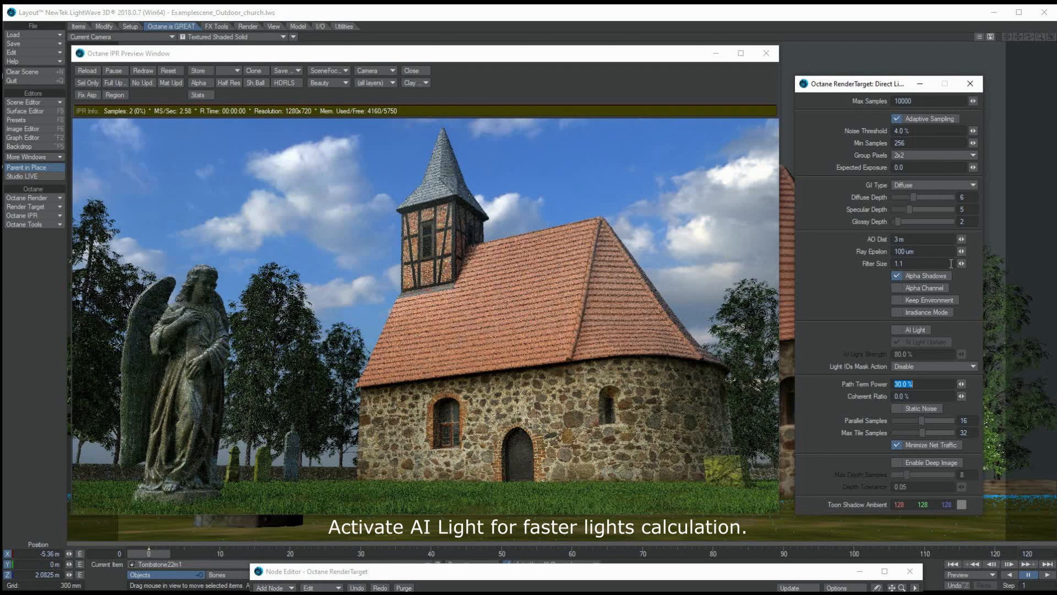
pyautogui.click(905, 329)
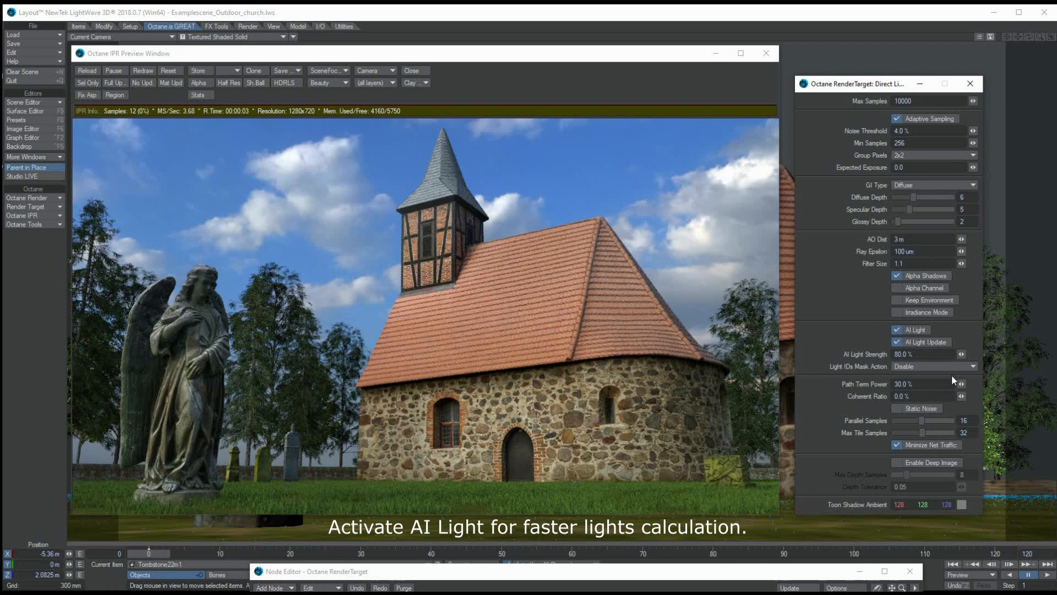
# - Try the Direct Lighting Kernel's Alpha Channel option and switch it off again
pyautogui.click(925, 288)
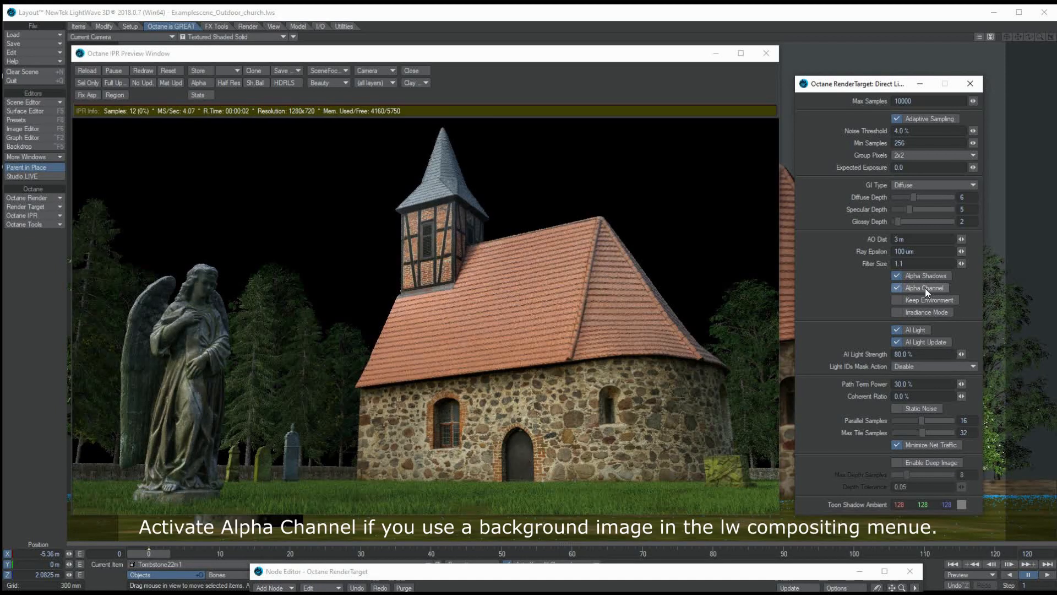
pyautogui.click(925, 289)
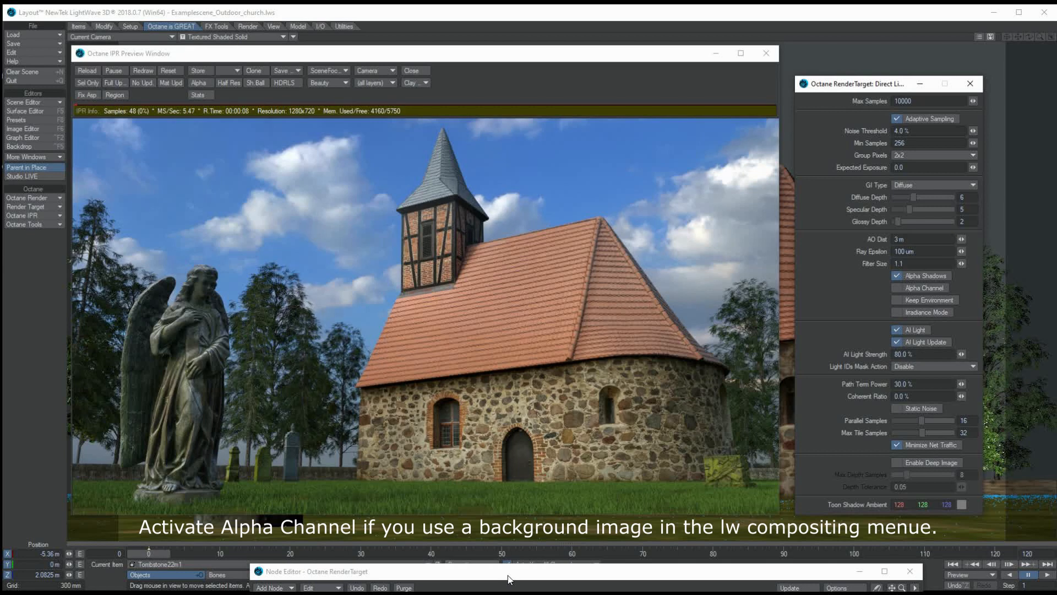
# - Replace the Direct Lighting Kernel node with a Path Tracing Kernel connected to the render target's Kernel input
pyautogui.moveTo(509, 578); pyautogui.dragTo(376, 55)
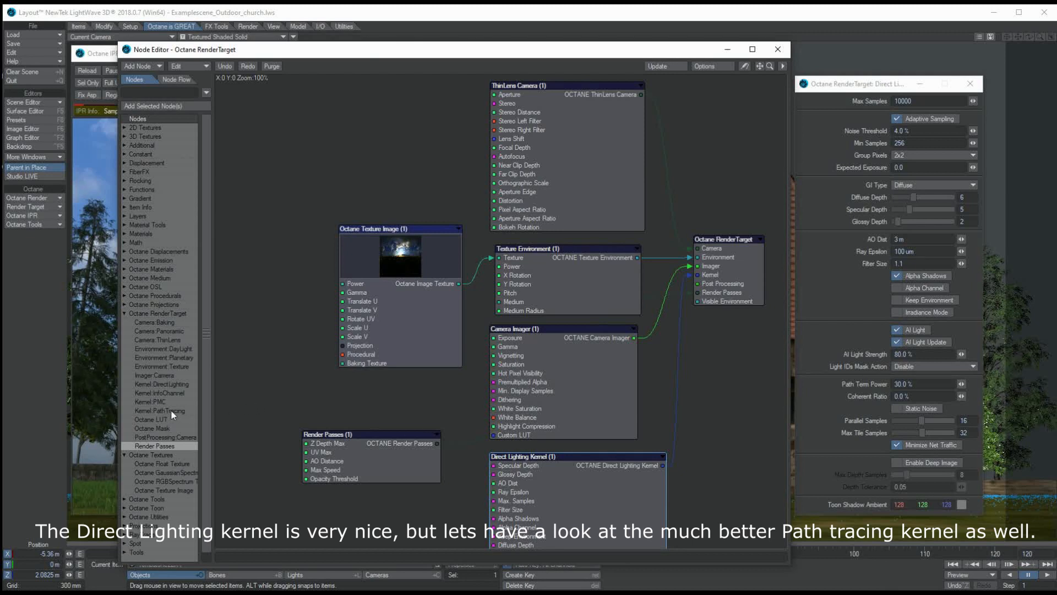
pyautogui.moveTo(567, 488); pyautogui.dragTo(579, 488)
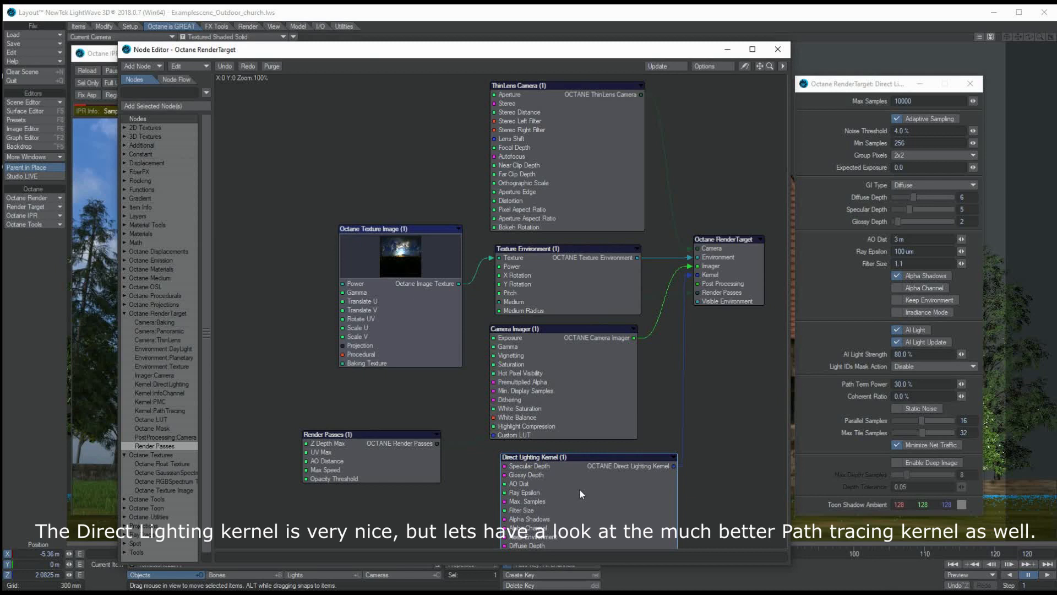
pyautogui.press('Delete')
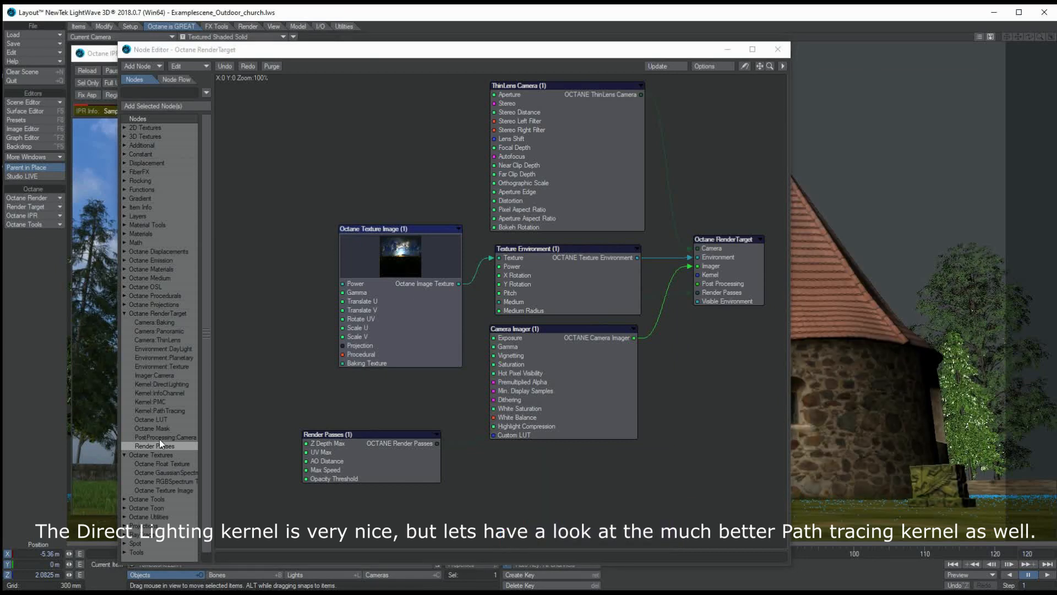
pyautogui.doubleClick(155, 411)
pyautogui.moveTo(454, 338)
pyautogui.mouseDown()
pyautogui.moveTo(534, 531)
pyautogui.moveTo(513, 544)
pyautogui.mouseUp()
pyautogui.moveTo(643, 459)
pyautogui.mouseDown()
pyautogui.moveTo(705, 324)
pyautogui.moveTo(703, 274)
pyautogui.mouseUp()
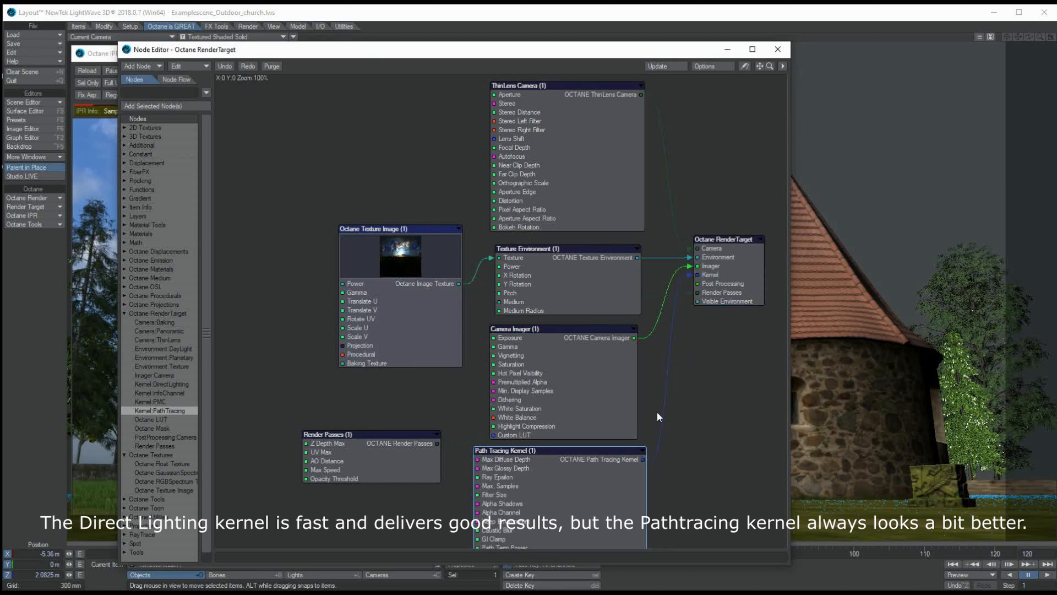
# - Enable adaptive sampling on the Path Tracing Kernel, with Max Samples 10000 and Min Samples 256
pyautogui.doubleClick(598, 475)
pyautogui.moveTo(617, 52)
pyautogui.mouseDown()
pyautogui.moveTo(818, 530)
pyautogui.moveTo(835, 540)
pyautogui.mouseUp()
pyautogui.click(914, 119)
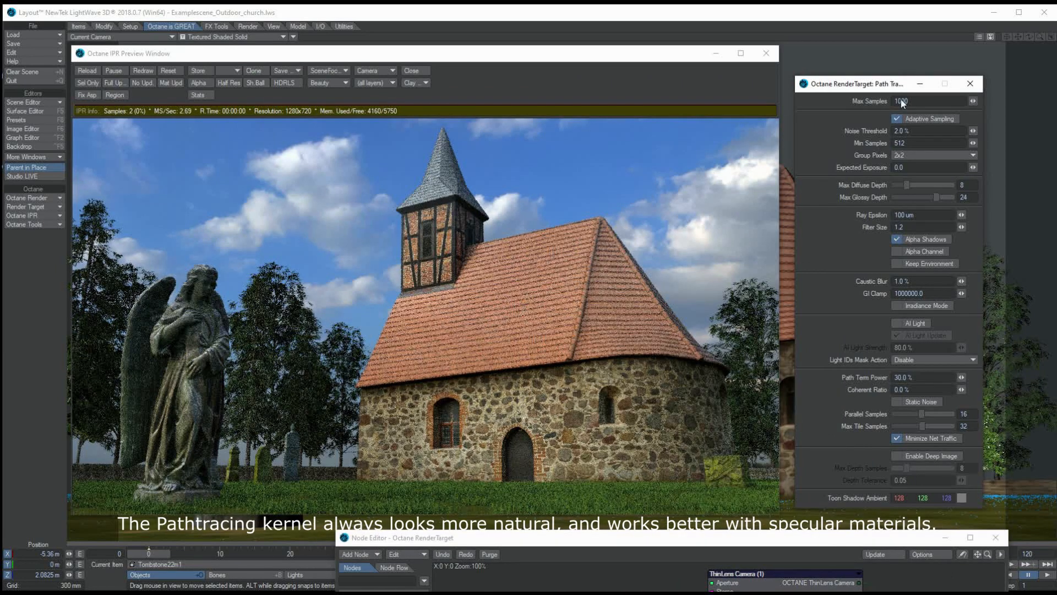
pyautogui.click(914, 101)
pyautogui.write('10000')
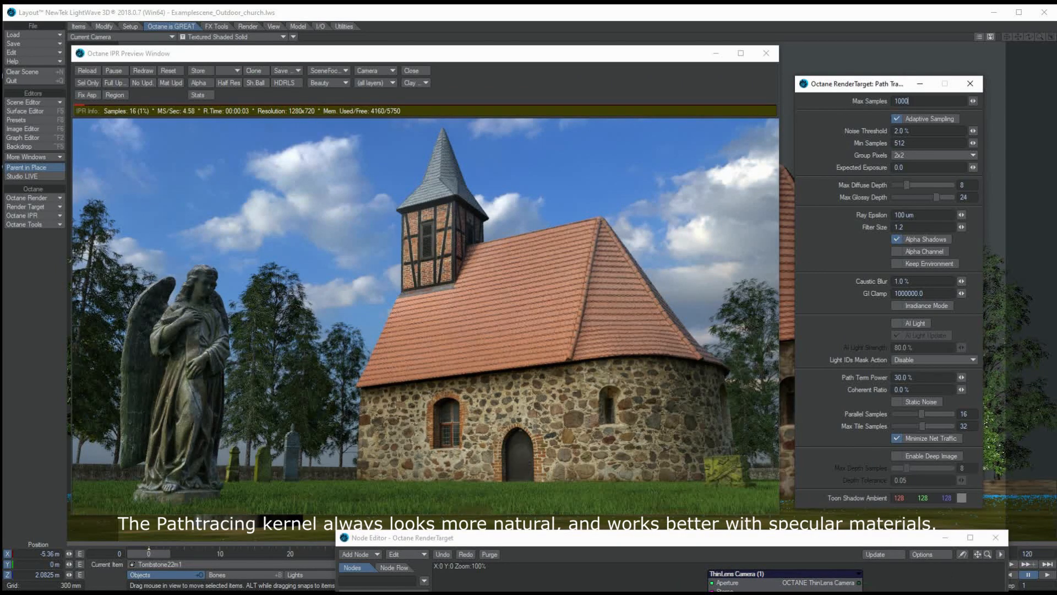
pyautogui.press('Tab')
pyautogui.press('Tab')
pyautogui.write('256')
pyautogui.press('Tab')
# - Set the Path Tracing Kernel's Max Diffuse Depth to 6, Max Glossy Depth to 5 and Filter Size to 1.0, and enable AI Light
pyautogui.click(964, 185)
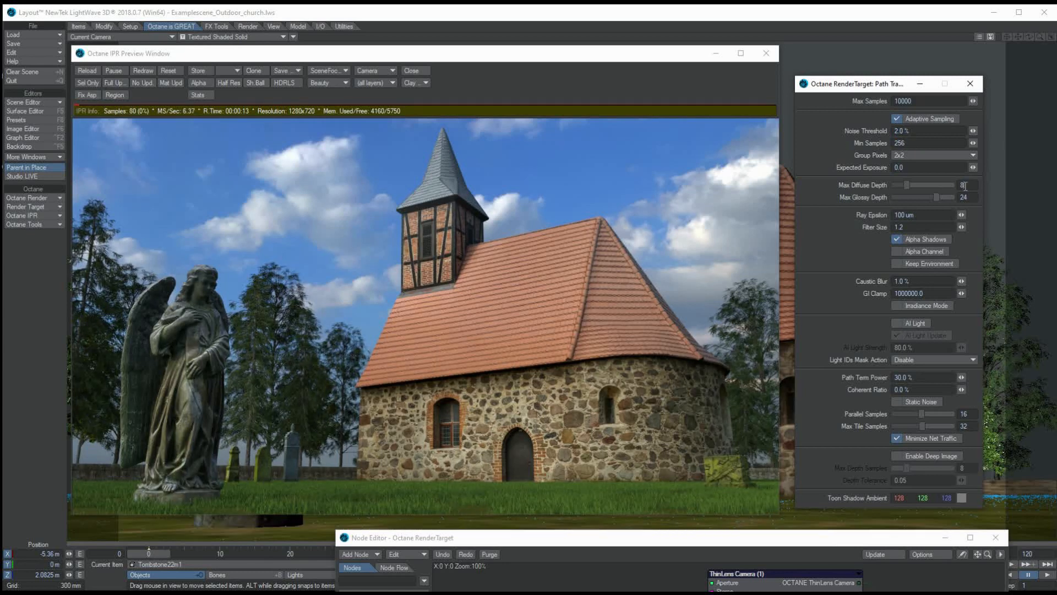
pyautogui.write('5')
pyautogui.press('Tab')
pyautogui.press('Tab')
pyautogui.write('1')
pyautogui.press('Tab')
pyautogui.press('Tab')
pyautogui.click(898, 324)
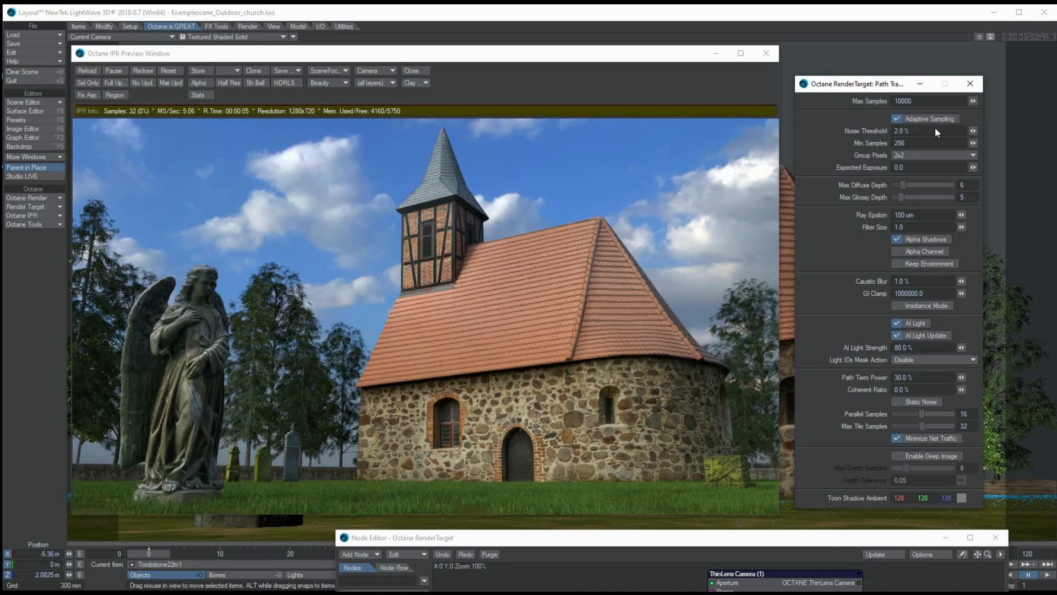
pyautogui.click(970, 84)
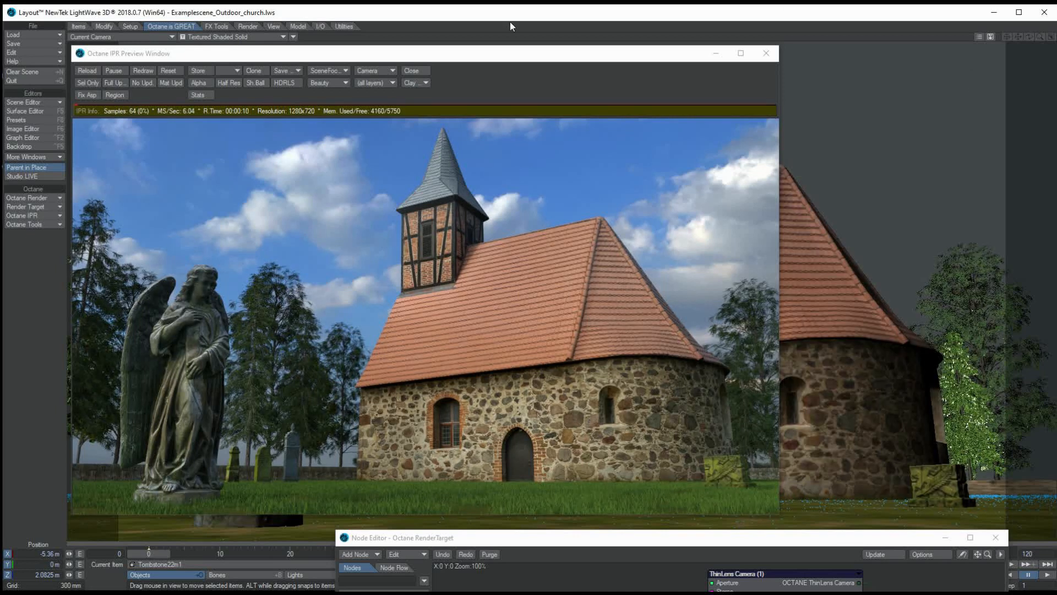
# - Add a PostProcessing Camera node connected to the render target's Post Processing input and open its settings
pyautogui.moveTo(365, 53); pyautogui.dragTo(362, 32)
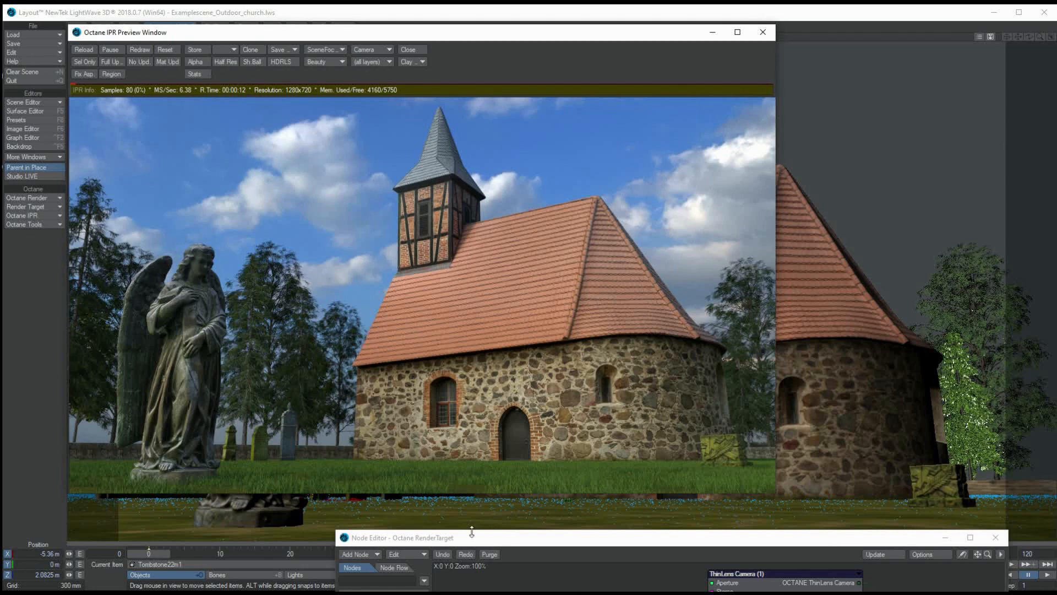
pyautogui.moveTo(473, 533); pyautogui.dragTo(441, 228)
pyautogui.moveTo(406, 160); pyautogui.dragTo(346, 63)
pyautogui.moveTo(257, 431); pyautogui.dragTo(487, 392)
pyautogui.moveTo(555, 379); pyautogui.dragTo(791, 281)
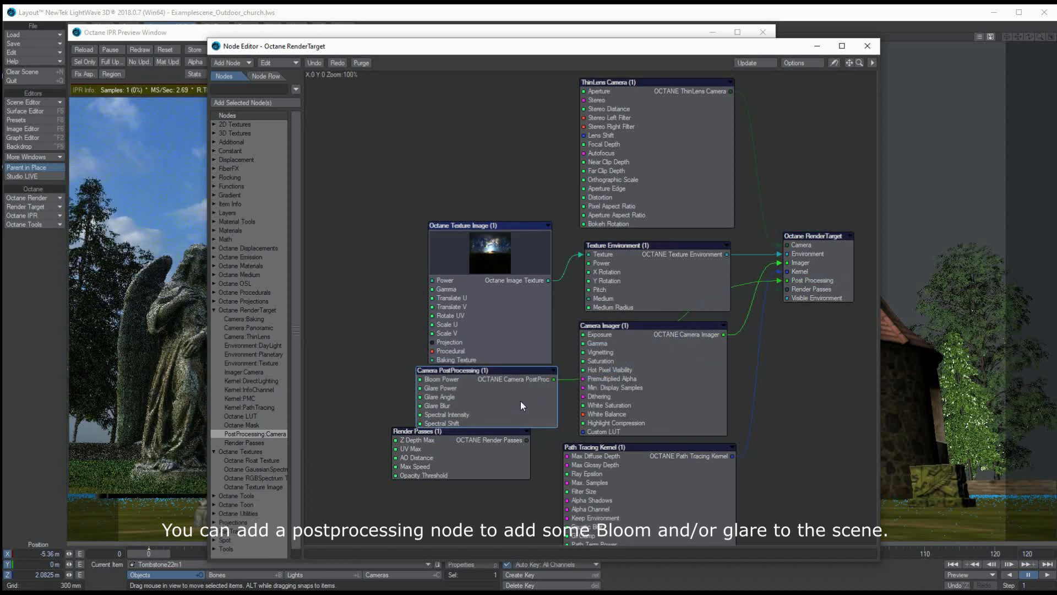
pyautogui.doubleClick(522, 406)
pyautogui.moveTo(463, 51); pyautogui.dragTo(591, 516)
# - Try a value of 9 for both Bloom Power and Glare Power in the camera post-processing settings
pyautogui.click(925, 101)
pyautogui.write('9')
pyautogui.press('Tab')
pyautogui.write('9')
pyautogui.press('Tab')
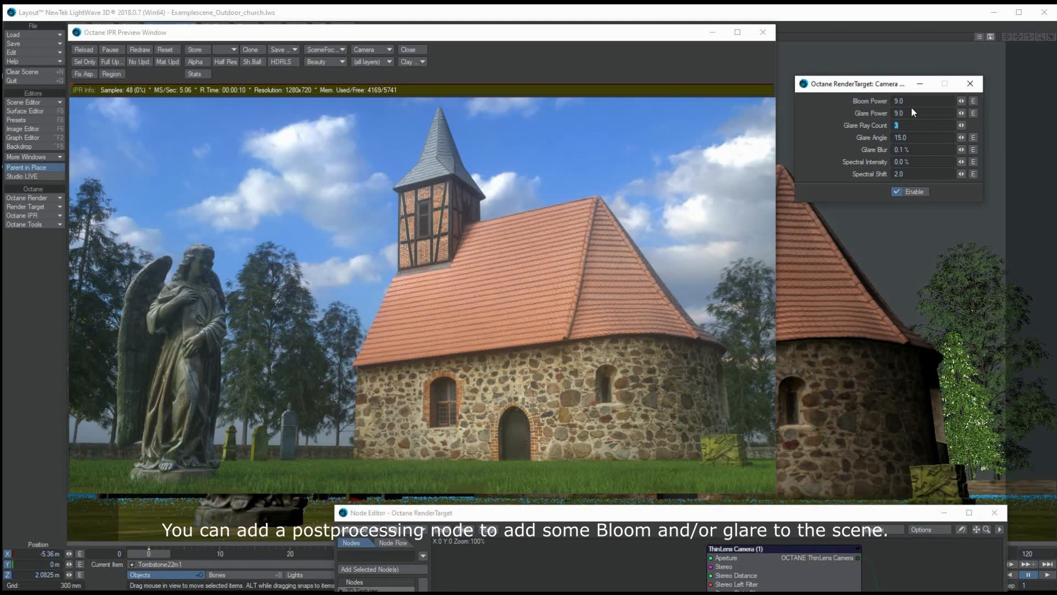
# - Set Bloom Power to 3 and Glare Power to 0.1, and close the post-processing settings and the render target's node editor
pyautogui.click(899, 100)
pyautogui.write('3')
pyautogui.press('Tab')
pyautogui.write('0.1')
pyautogui.press('Tab')
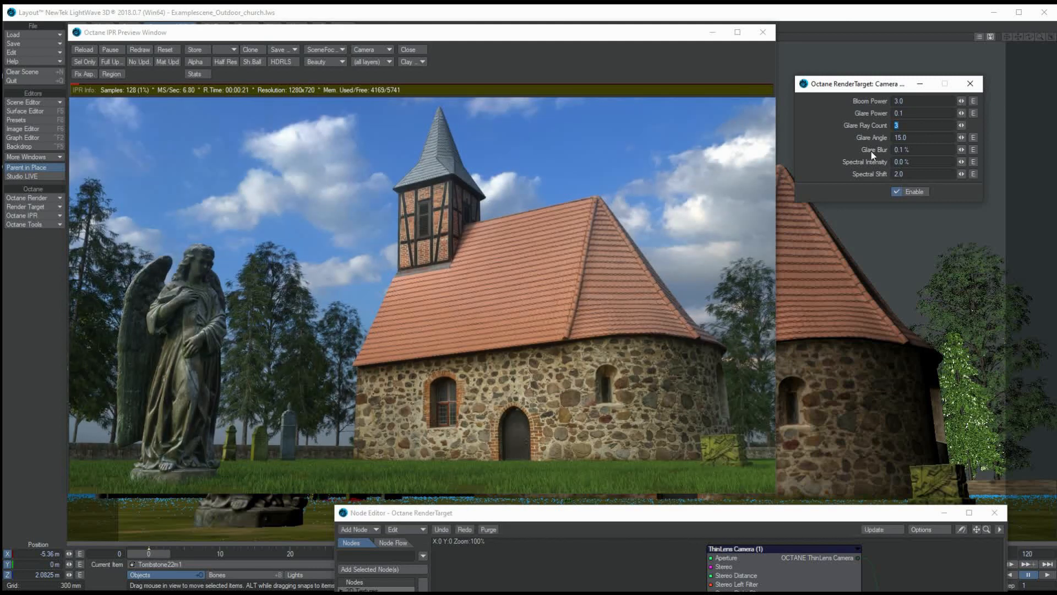
pyautogui.click(971, 85)
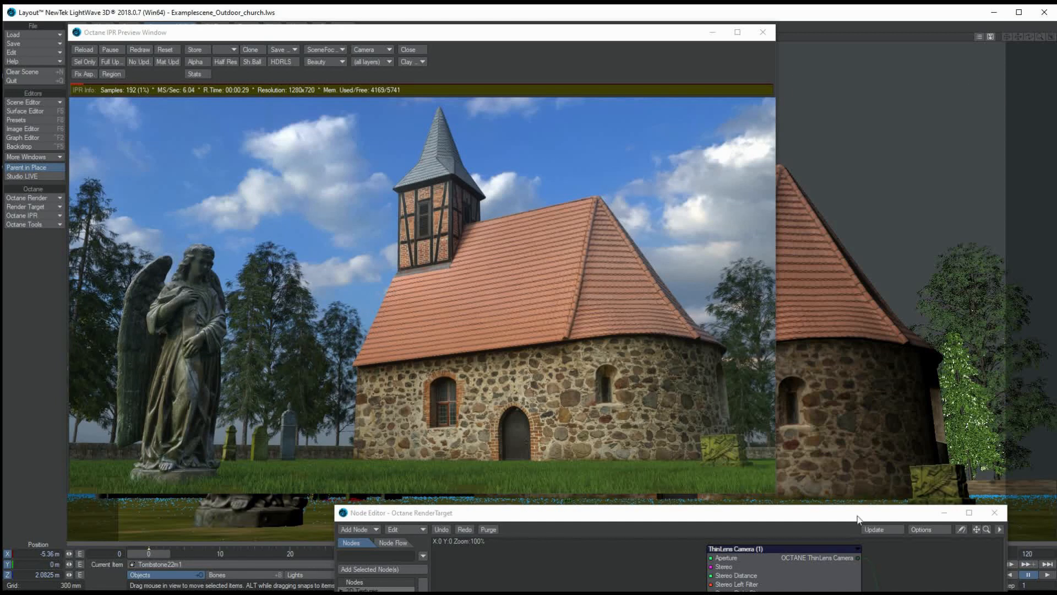
pyautogui.click(983, 513)
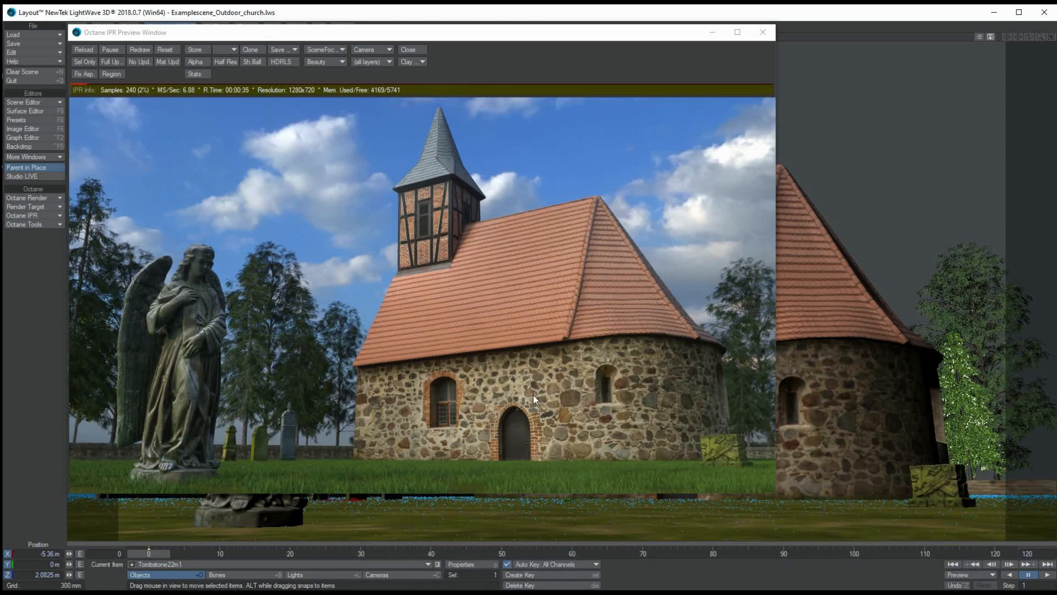
# - Open the church_hbeck surface's node graph and bring its texture image nodes close to the Octane Diffuse Material node
pyautogui.click(501, 310)
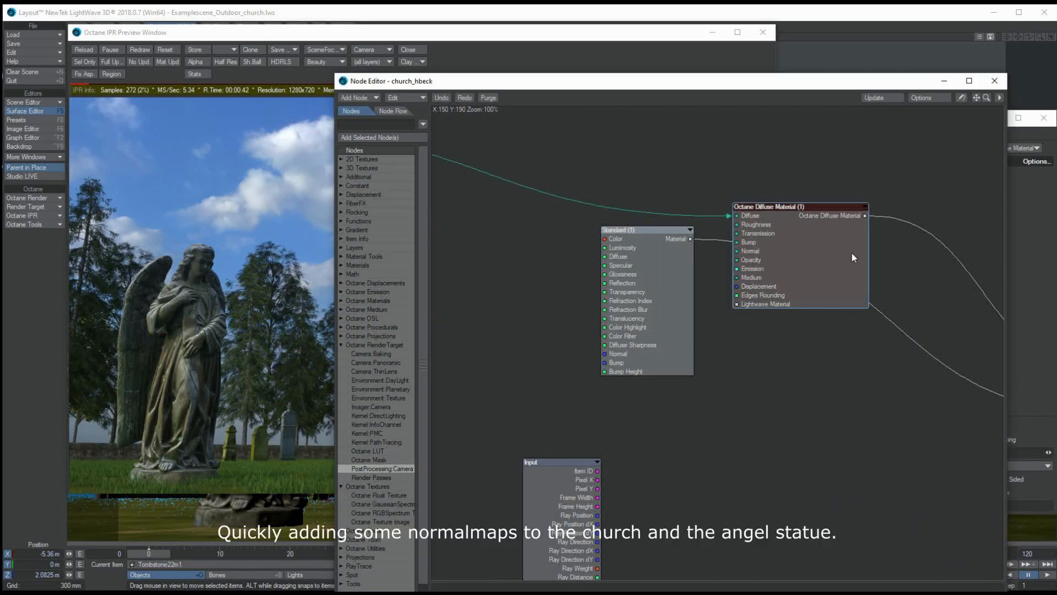
pyautogui.moveTo(793, 204); pyautogui.dragTo(798, 219)
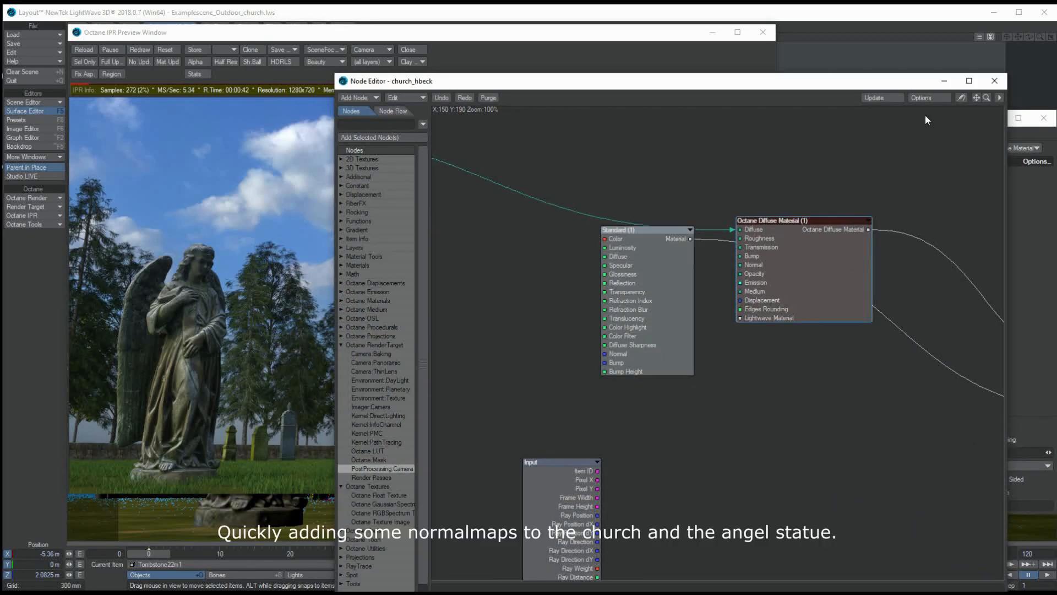
pyautogui.moveTo(976, 97); pyautogui.dragTo(1054, 182)
pyautogui.moveTo(530, 193); pyautogui.dragTo(947, 264)
pyautogui.moveTo(978, 102); pyautogui.dragTo(956, 94)
pyautogui.moveTo(510, 202); pyautogui.dragTo(847, 434)
pyautogui.moveTo(976, 98); pyautogui.dragTo(780, 63)
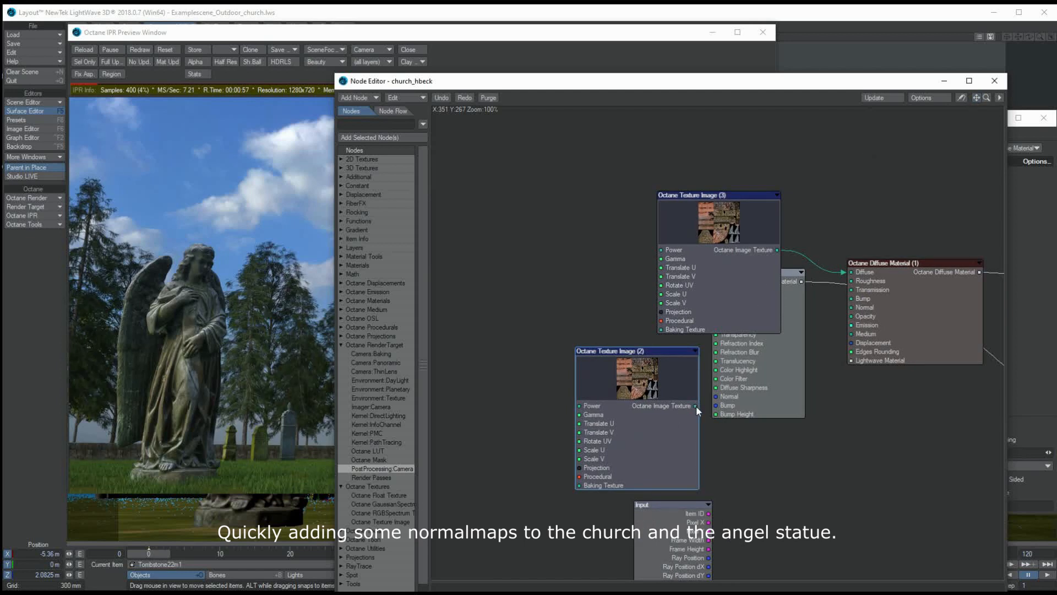
# - Assign FeldsteinChurch_nm.jpg to the second Octane Texture Image and connect it to the church diffuse material's Normal input
pyautogui.doubleClick(672, 390)
pyautogui.click(921, 117)
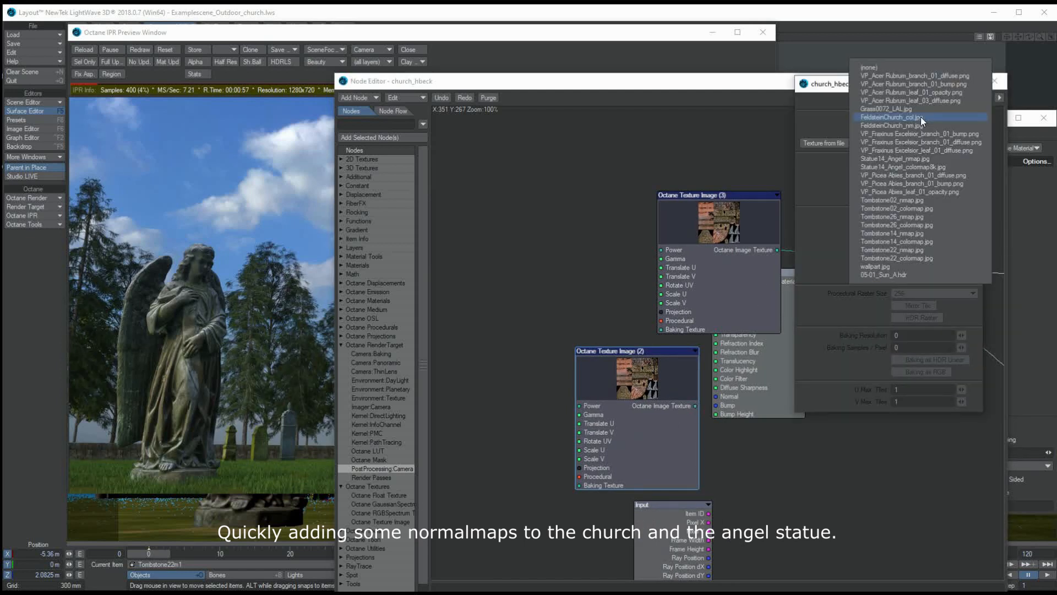
pyautogui.click(920, 125)
pyautogui.click(695, 410)
pyautogui.moveTo(695, 406); pyautogui.dragTo(851, 307)
# - Move the Standard node clear of the church material's other nodes and close that node graph
pyautogui.moveTo(976, 98); pyautogui.dragTo(804, 89)
pyautogui.moveTo(602, 372); pyautogui.dragTo(853, 325)
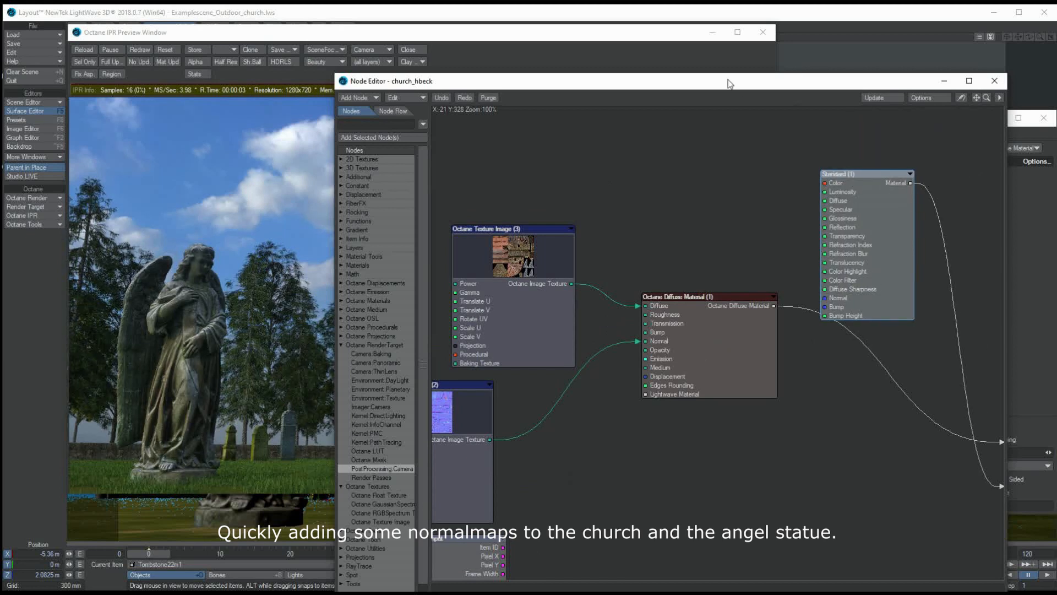
pyautogui.moveTo(729, 82); pyautogui.dragTo(651, 40)
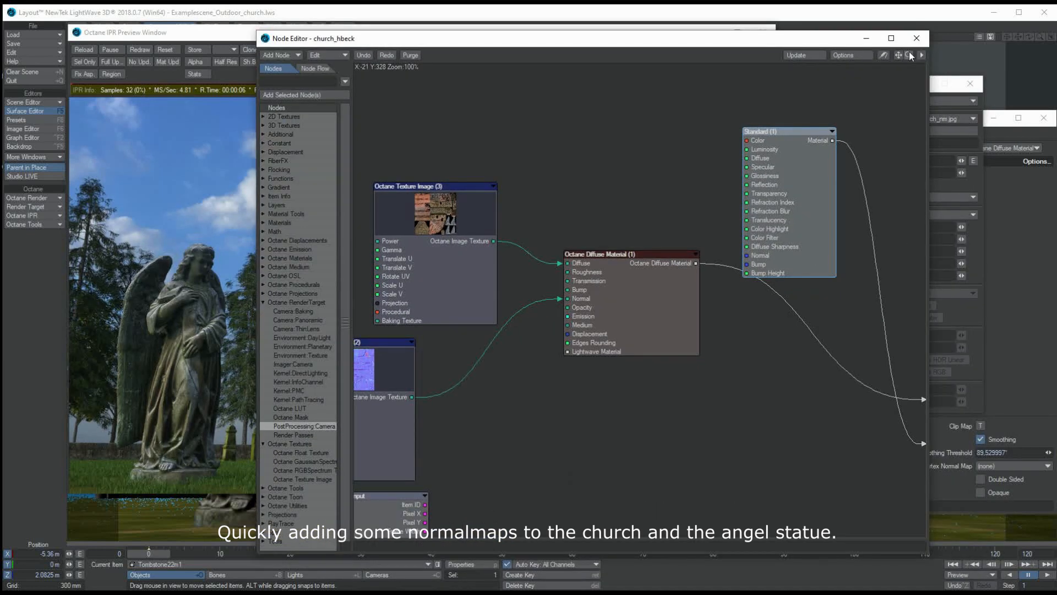
pyautogui.moveTo(909, 55)
pyautogui.mouseDown()
pyautogui.moveTo(883, 55)
pyautogui.moveTo(894, 55)
pyautogui.mouseUp()
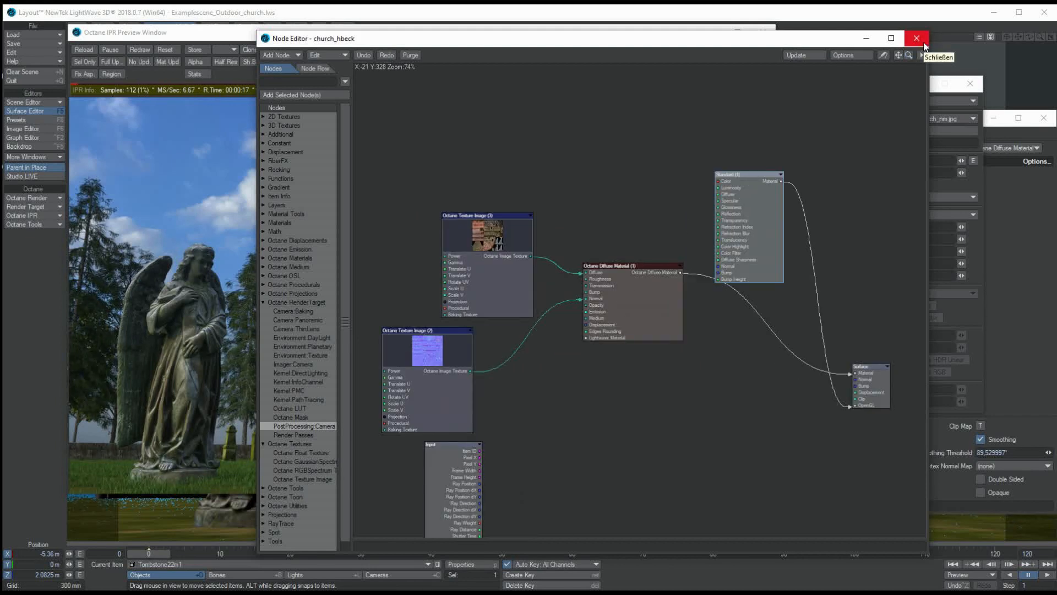
pyautogui.click(916, 38)
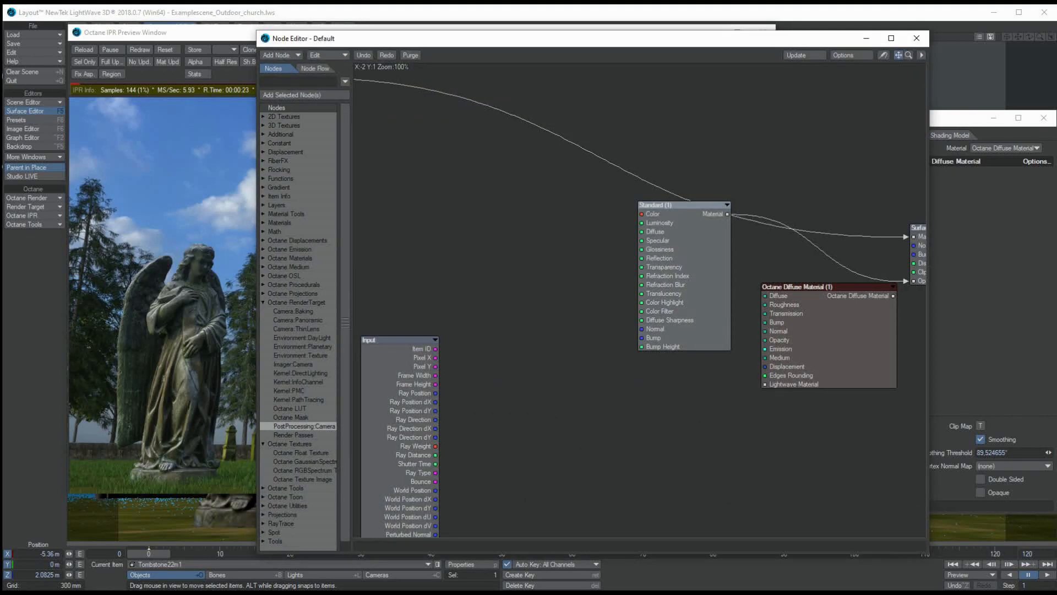
# - In the angel statue's Default surface, switch the second texture image to the statue's normal map and connect it to the Normal input
pyautogui.moveTo(898, 53); pyautogui.dragTo(982, 93)
pyautogui.moveTo(898, 53); pyautogui.dragTo(1037, 82)
pyautogui.moveTo(899, 56); pyautogui.dragTo(1056, 85)
pyautogui.moveTo(898, 55); pyautogui.dragTo(1056, 1)
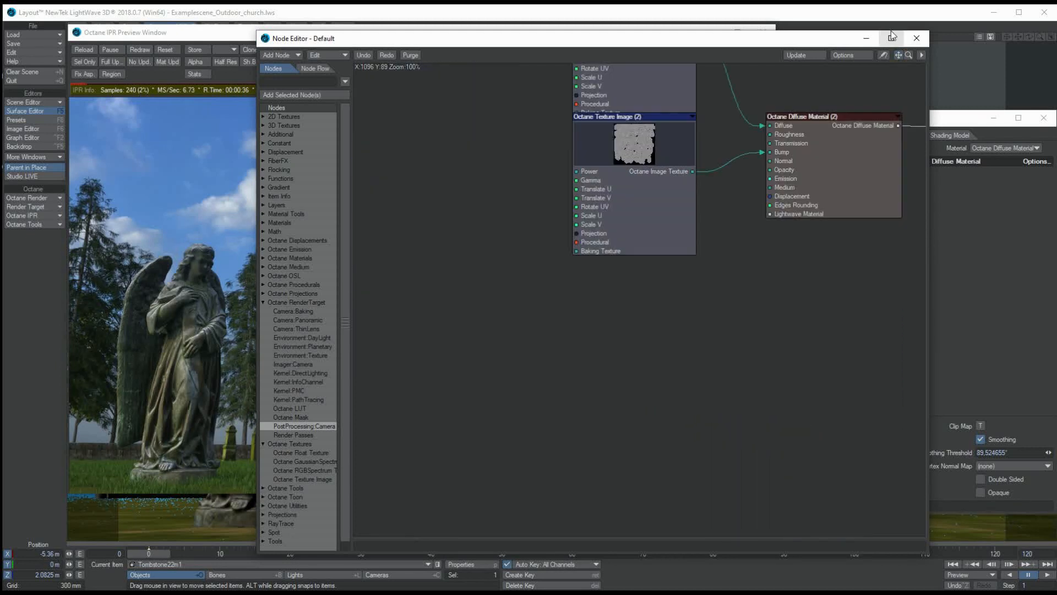
pyautogui.moveTo(896, 54); pyautogui.dragTo(849, 139)
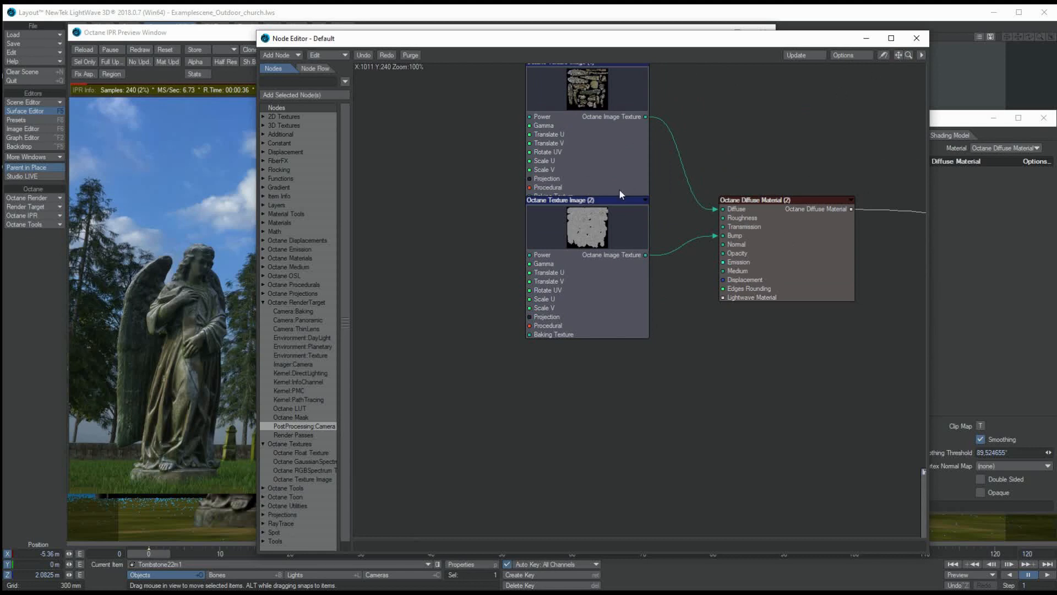
pyautogui.doubleClick(583, 238)
pyautogui.click(896, 99)
pyautogui.click(896, 91)
pyautogui.moveTo(600, 239); pyautogui.dragTo(587, 282)
pyautogui.moveTo(715, 232); pyautogui.dragTo(717, 236)
pyautogui.click(916, 38)
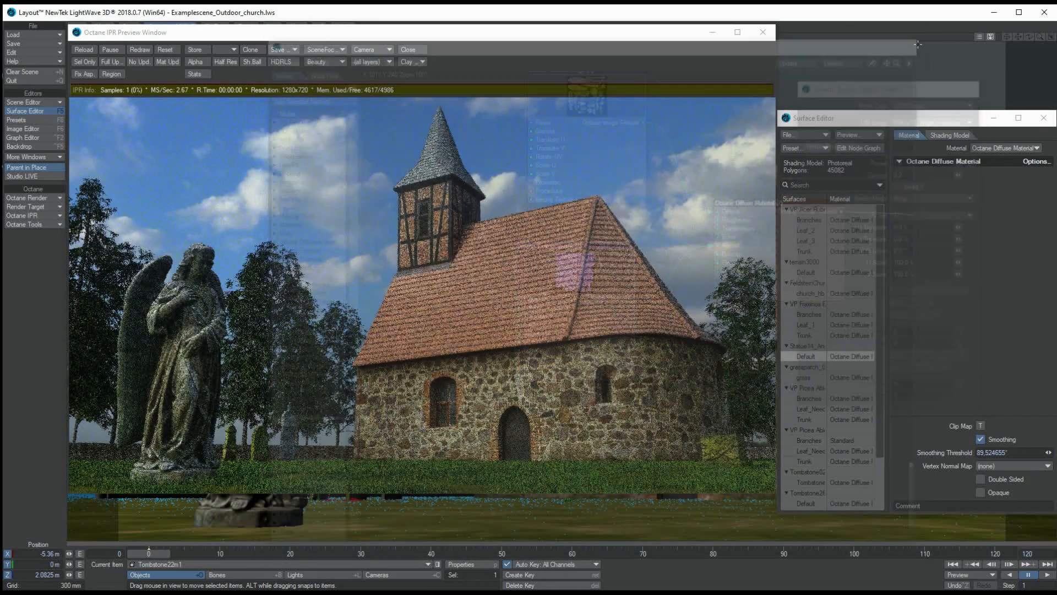
# - Close the Surface Editor and reposition the IPR preview window over the middle of the viewport
pyautogui.moveTo(962, 120); pyautogui.dragTo(825, 143)
pyautogui.click(904, 141)
pyautogui.moveTo(483, 39); pyautogui.dragTo(596, 69)
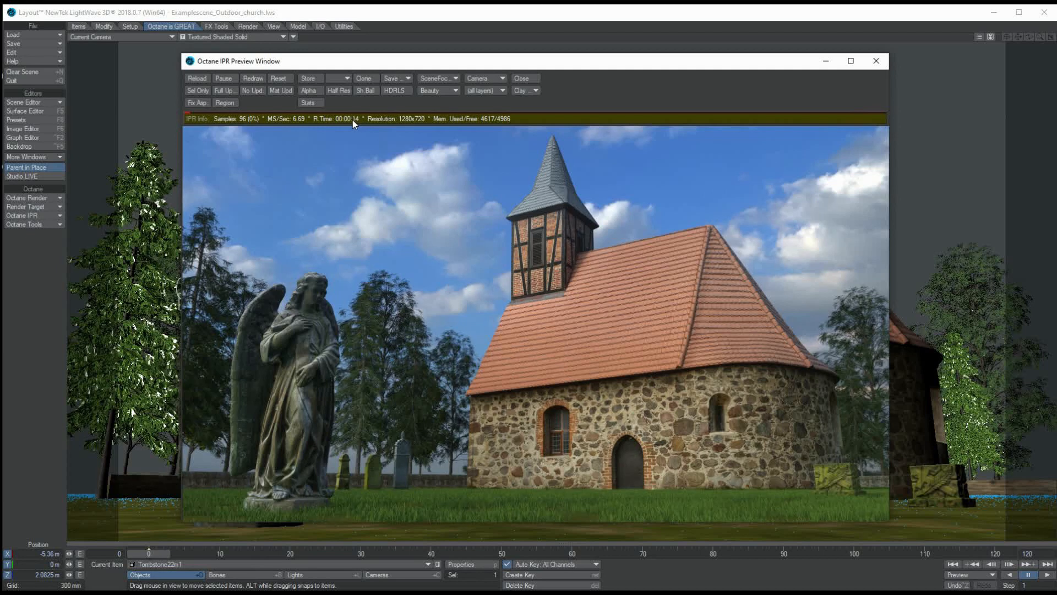
# - Compare the gray and color clay modes in the IPR preview, disable clay again, and briefly view the scene statistics
pyautogui.click(530, 92)
pyautogui.click(534, 100)
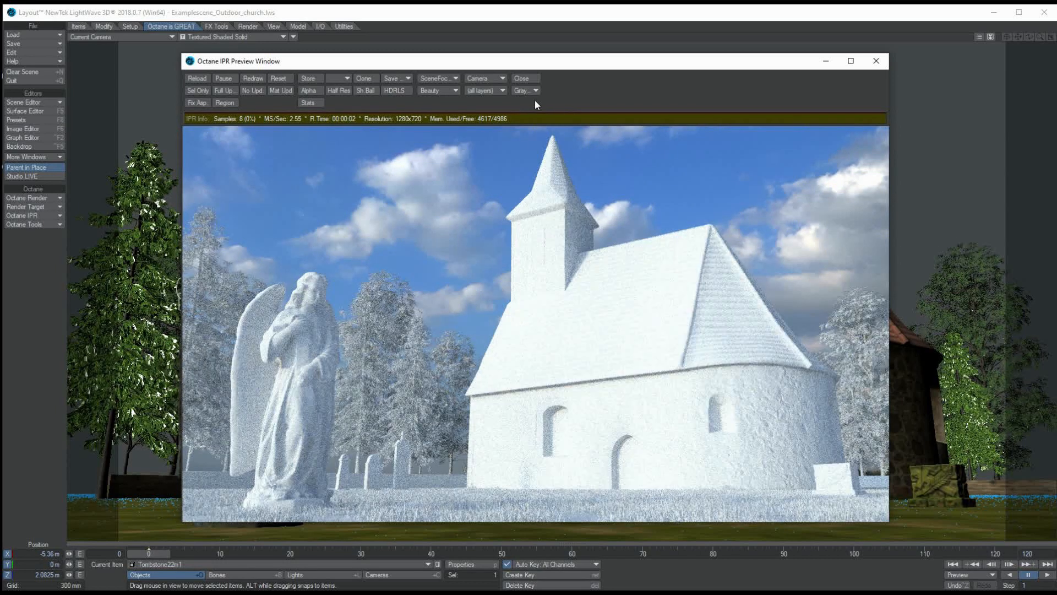
pyautogui.click(526, 91)
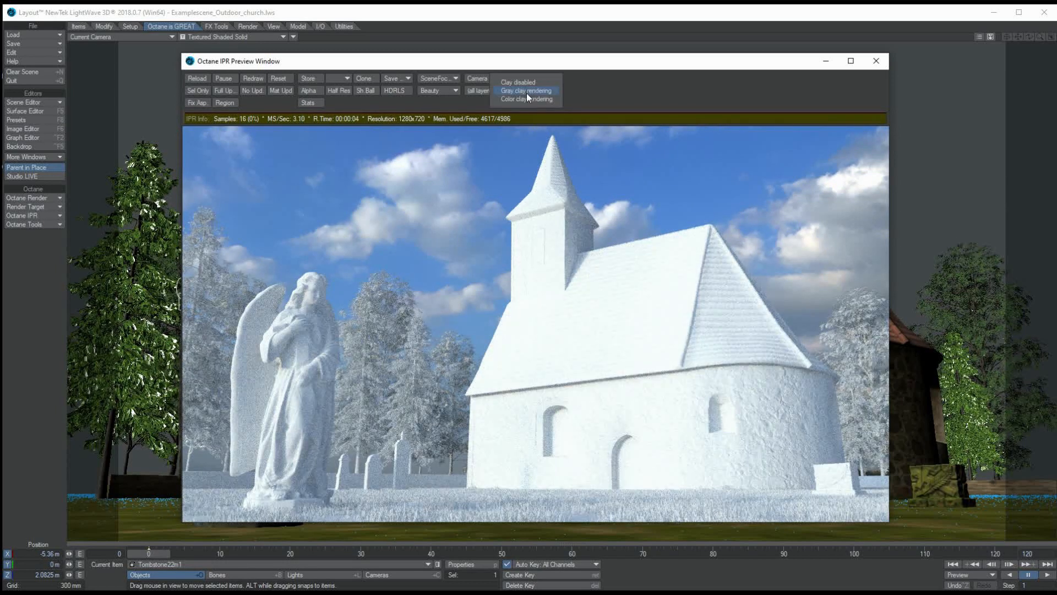
pyautogui.click(526, 98)
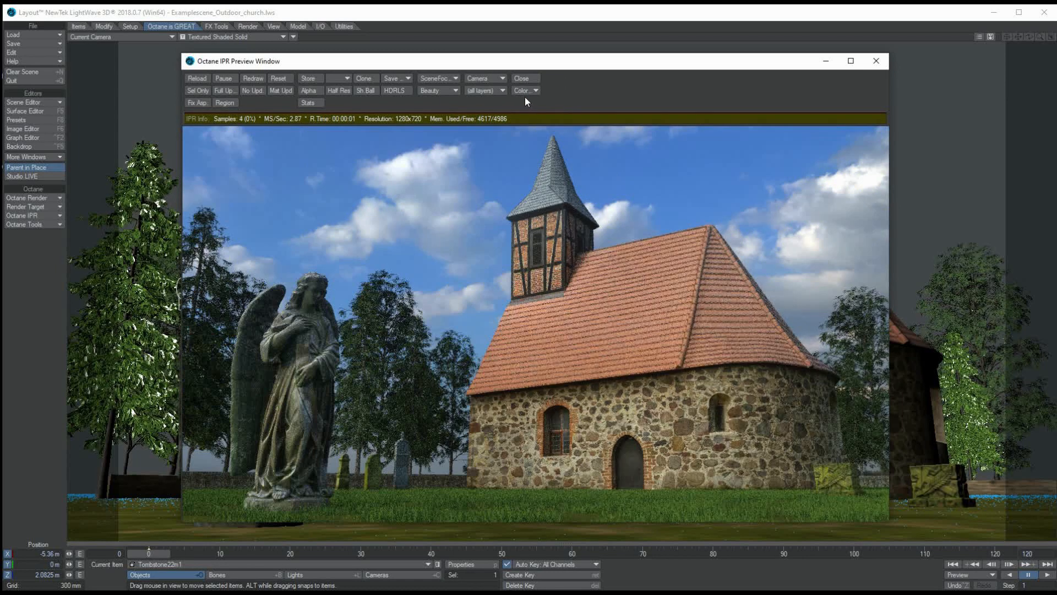
pyautogui.click(523, 91)
pyautogui.click(520, 75)
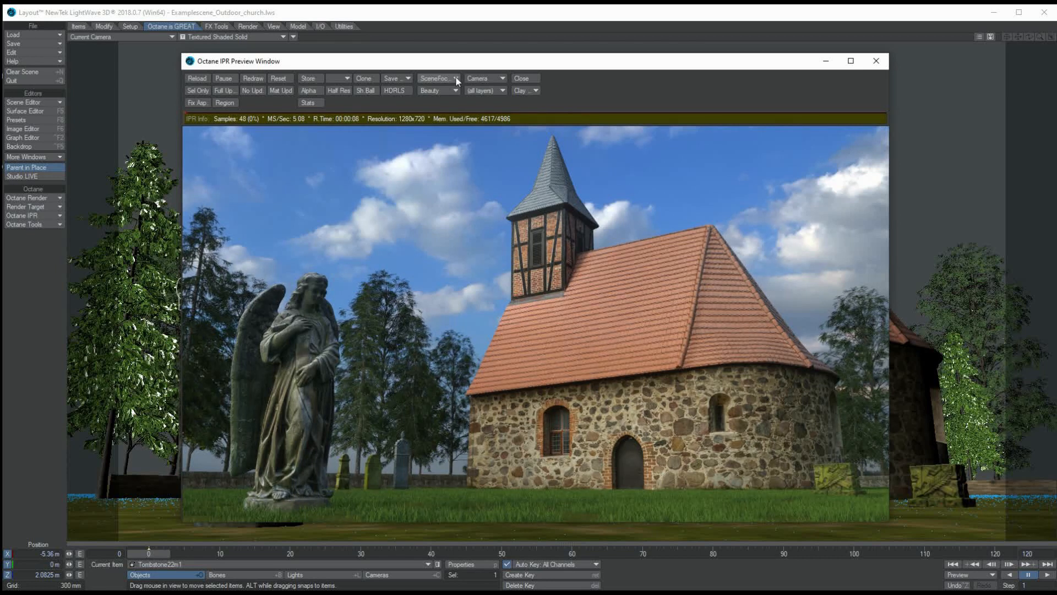
pyautogui.click(312, 103)
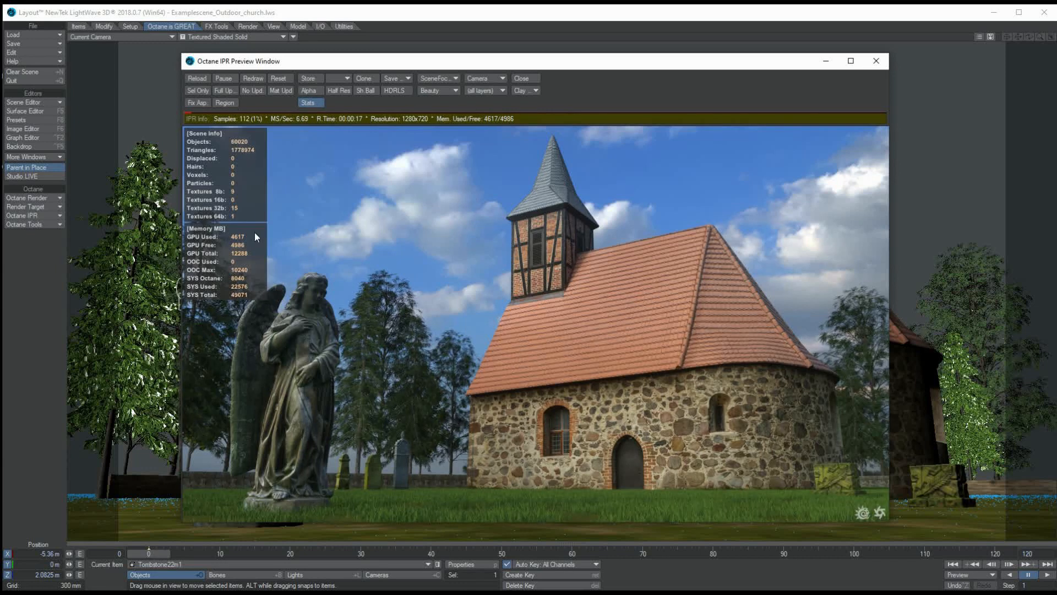
pyautogui.click(312, 103)
# - Save the current IPR preview as an RGB JPG image named church_testrende in the 2020 folder
pyautogui.click(401, 82)
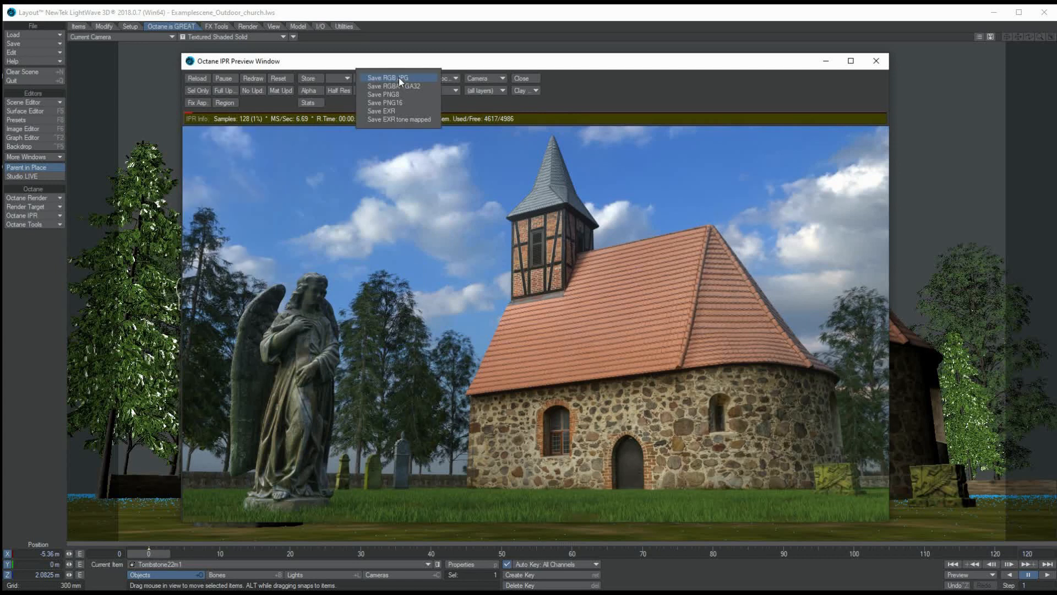
pyautogui.click(413, 79)
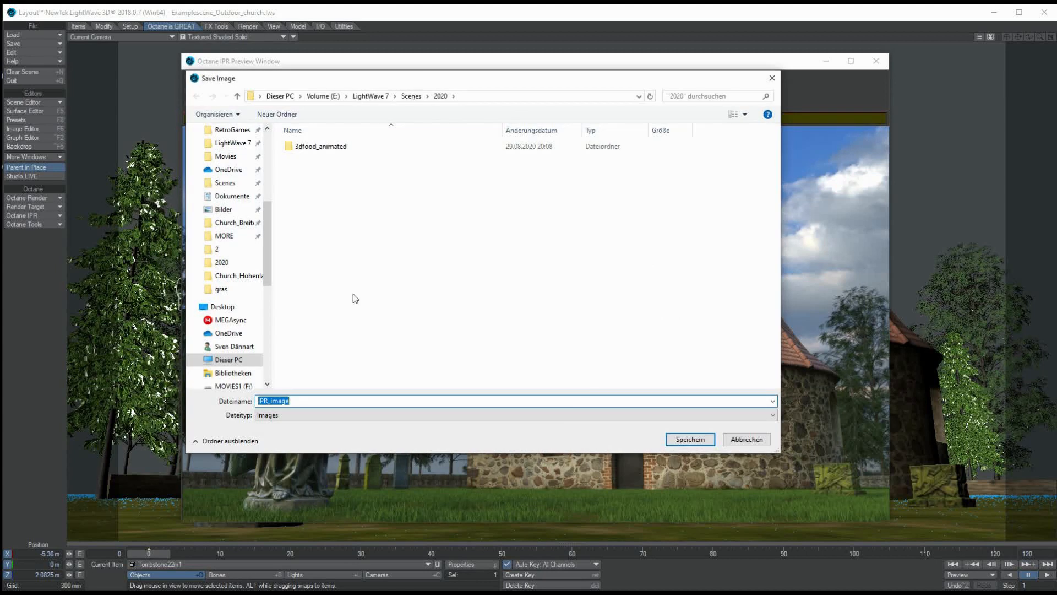
pyautogui.write('church_testrende')
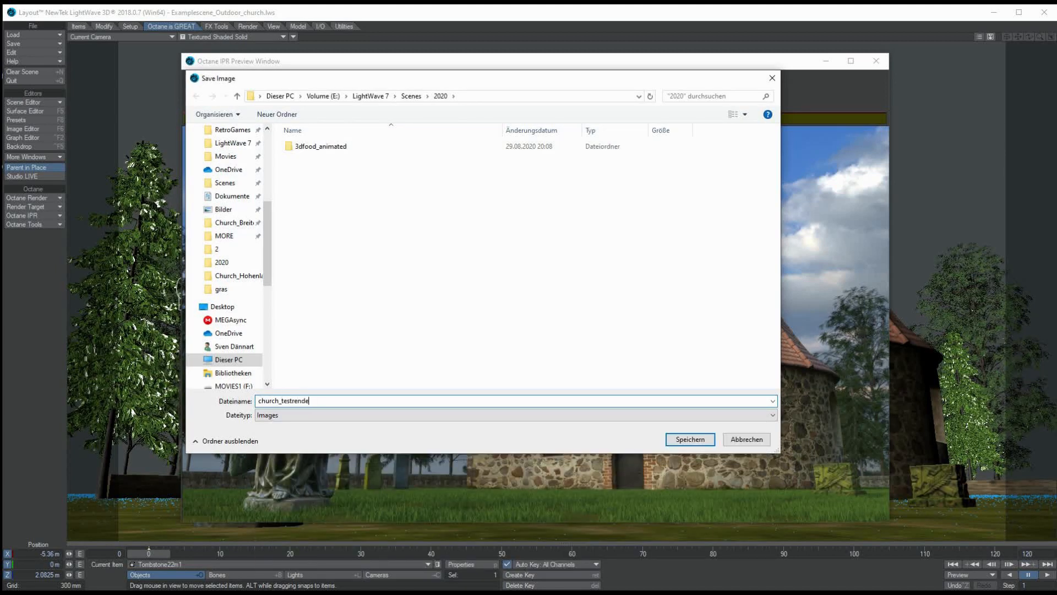
pyautogui.press('Return')
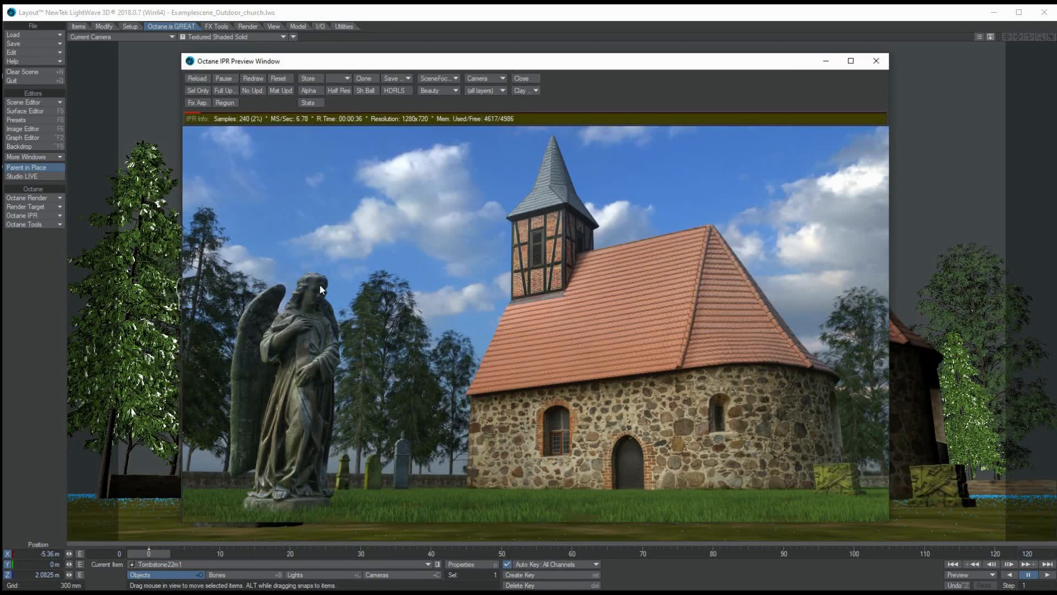
# - Add an Environment DayLight node to the Octane render target graph and connect it to the RenderTarget's Environment input
pyautogui.moveTo(543, 68); pyautogui.dragTo(520, 68)
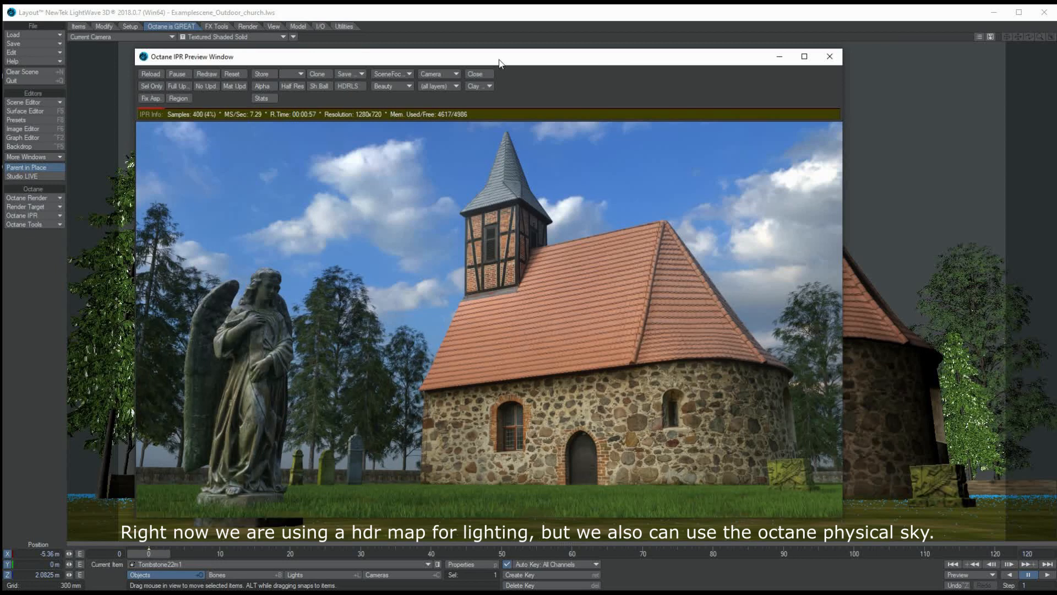
pyautogui.click(52, 206)
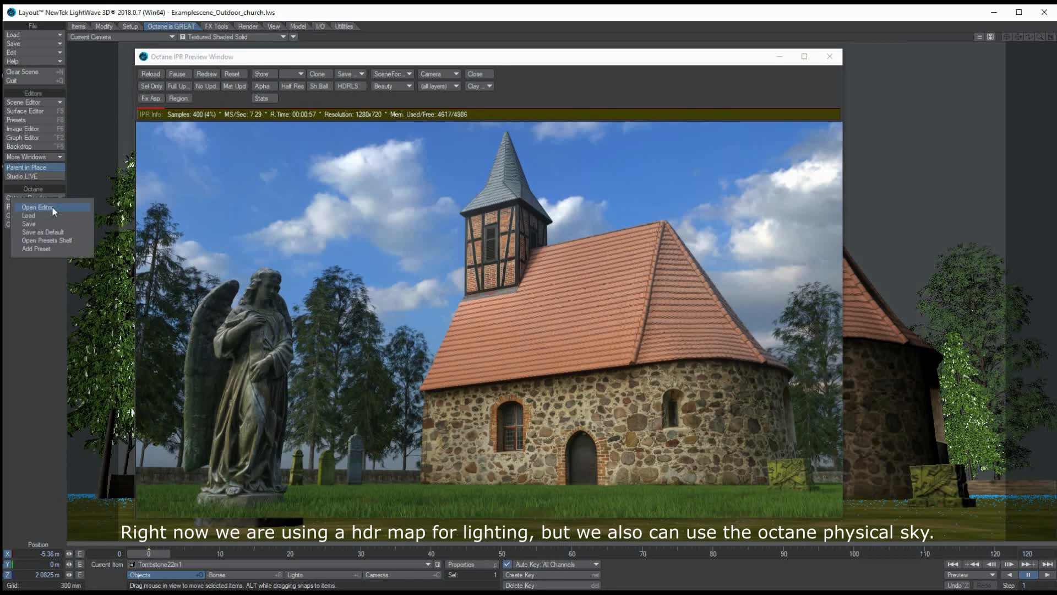
pyautogui.click(52, 208)
pyautogui.moveTo(526, 226); pyautogui.dragTo(512, 224)
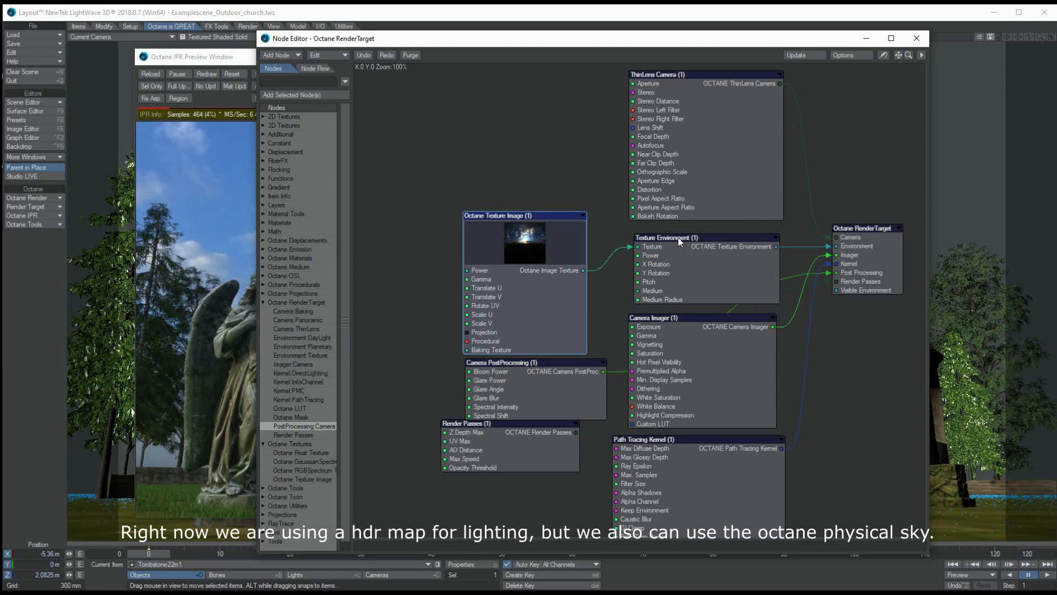
pyautogui.doubleClick(321, 337)
pyautogui.moveTo(583, 247)
pyautogui.mouseDown()
pyautogui.moveTo(576, 216)
pyautogui.moveTo(546, 183)
pyautogui.moveTo(830, 246)
pyautogui.mouseUp()
# - Open the DayLight Environment's properties beside the IPR preview and set the sun's Hour to 10.3
pyautogui.doubleClick(529, 168)
pyautogui.moveTo(496, 44); pyautogui.dragTo(573, 524)
pyautogui.moveTo(416, 57); pyautogui.dragTo(369, 44)
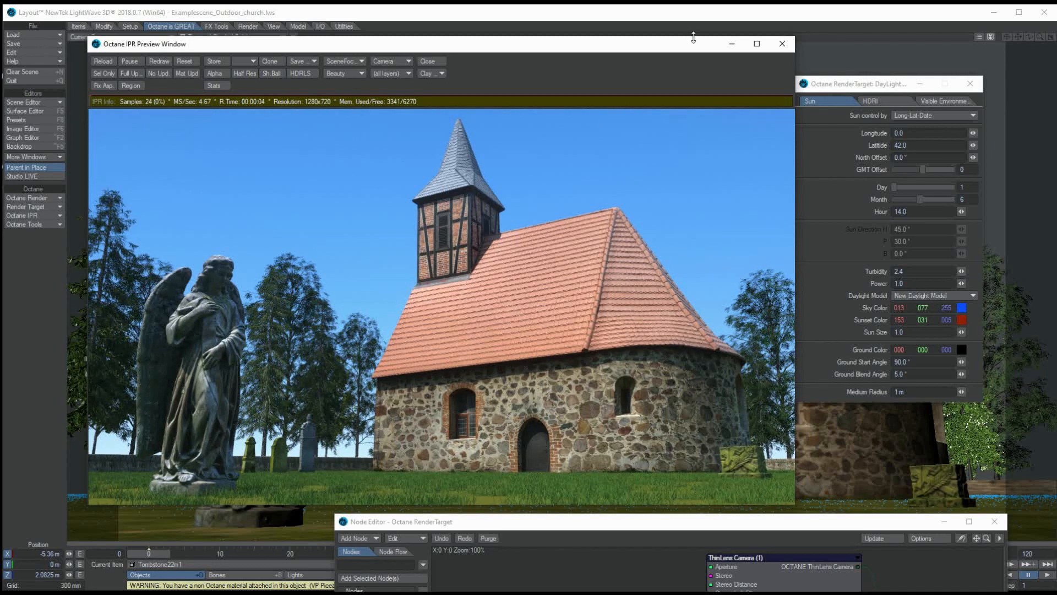
pyautogui.moveTo(839, 83); pyautogui.dragTo(850, 75)
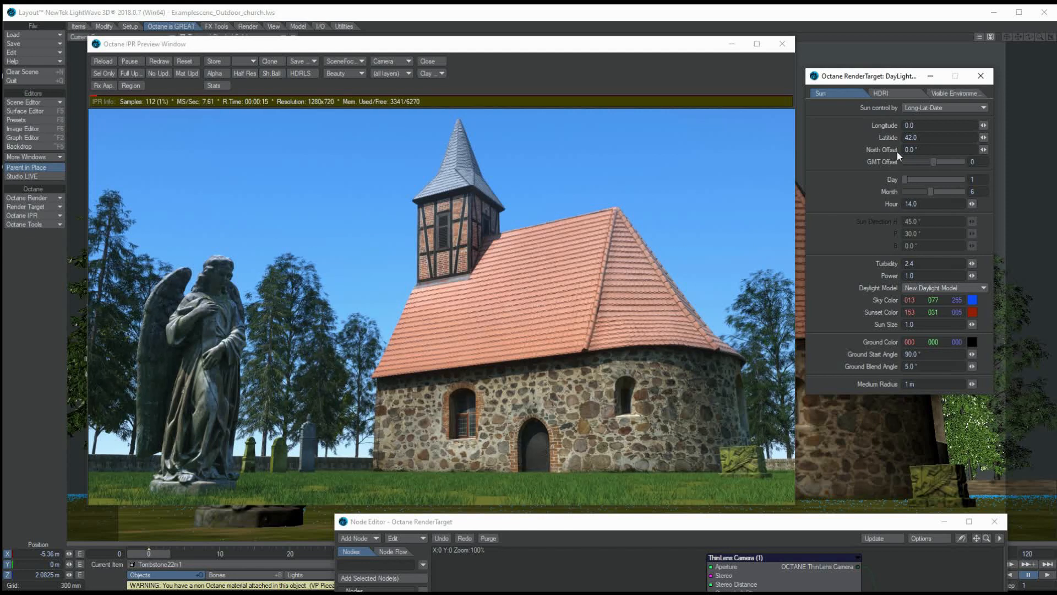
pyautogui.moveTo(972, 204)
pyautogui.mouseDown()
pyautogui.moveTo(913, 204)
pyautogui.moveTo(1024, 203)
pyautogui.moveTo(958, 204)
pyautogui.moveTo(968, 204)
pyautogui.mouseUp()
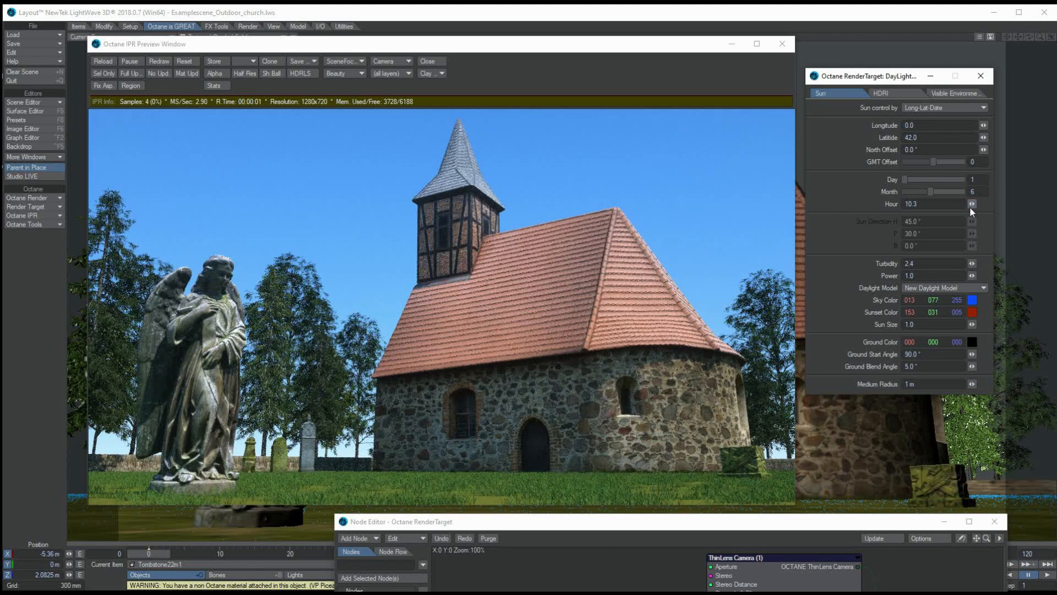
# - Test different Turbidity values for the DayLight Environment, including 6, and settle on 0.5
pyautogui.click(919, 263)
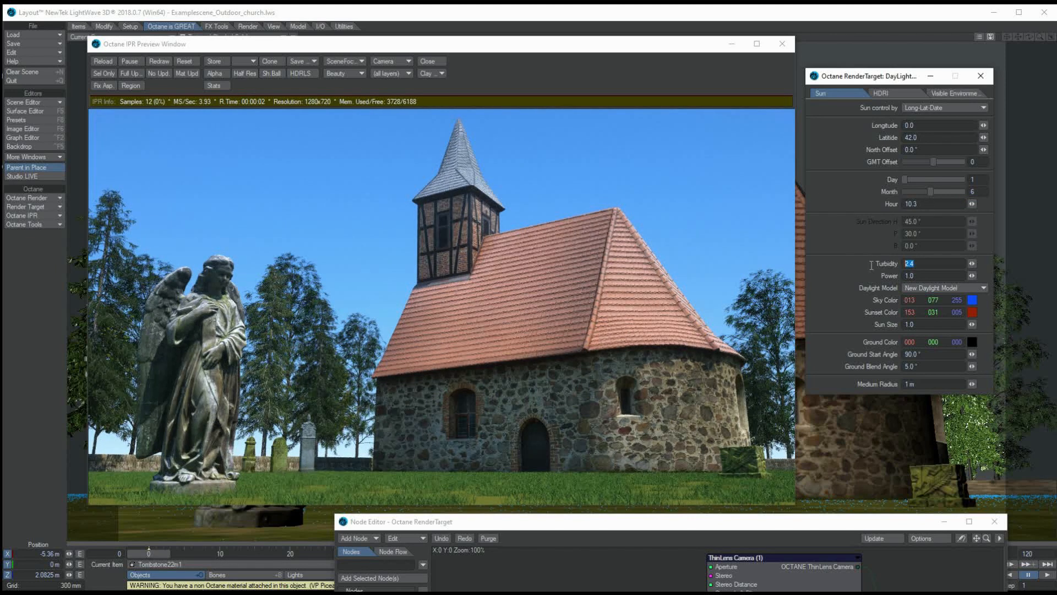
pyautogui.write('1')
pyautogui.press('Tab')
pyautogui.moveTo(920, 263); pyautogui.dragTo(878, 265)
pyautogui.write('6')
pyautogui.press('Tab')
pyautogui.write('0.5')
pyautogui.press('Tab')
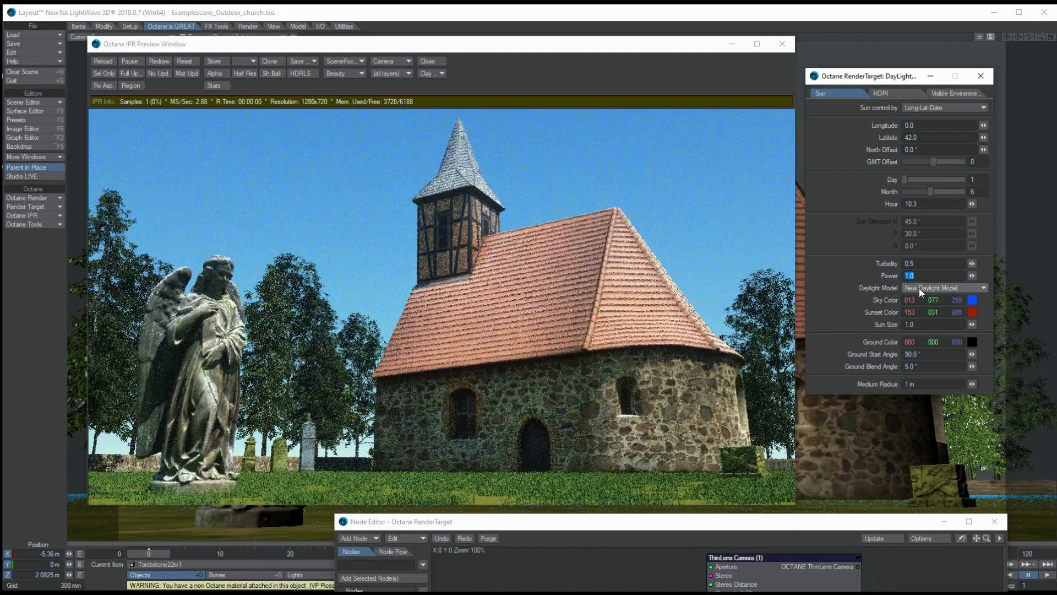
# - Try the Nishita Daylight Model for the DayLight Environment and switch back to the New Daylight Model
pyautogui.click(930, 288)
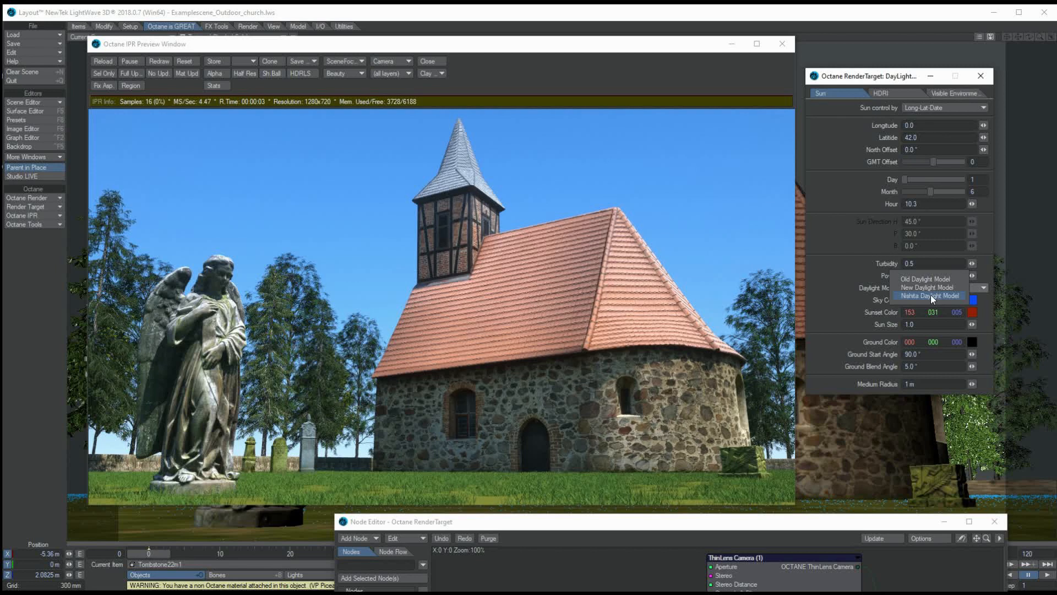
pyautogui.click(926, 296)
pyautogui.click(916, 290)
pyautogui.click(915, 282)
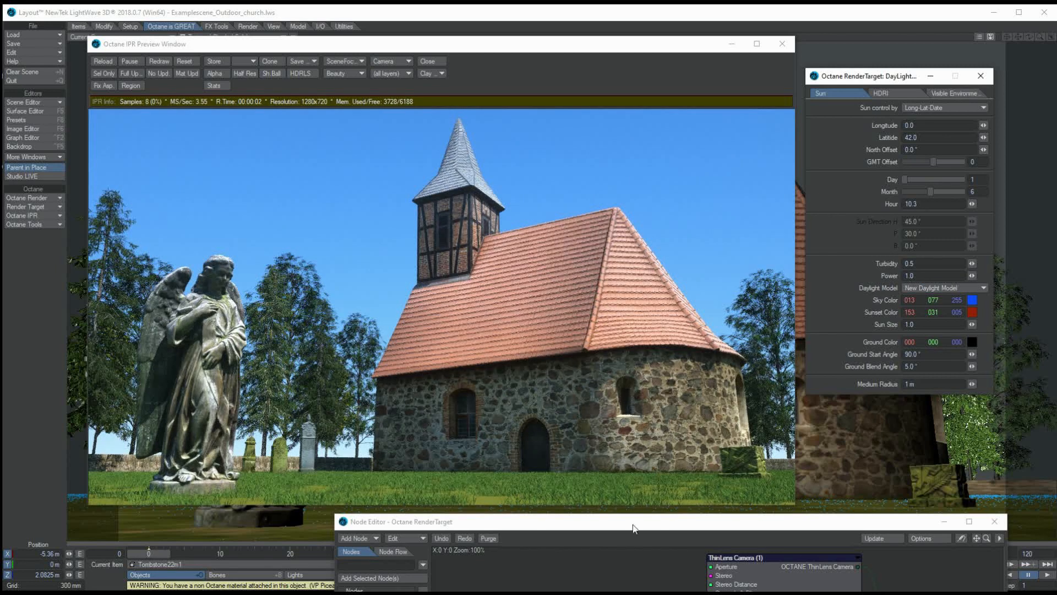
# - Bring the node graph into view and connect the Texture Environment output to the RenderTarget's Visible Environment input
pyautogui.moveTo(634, 528); pyautogui.dragTo(538, 122)
pyautogui.moveTo(524, 258); pyautogui.dragTo(415, 217)
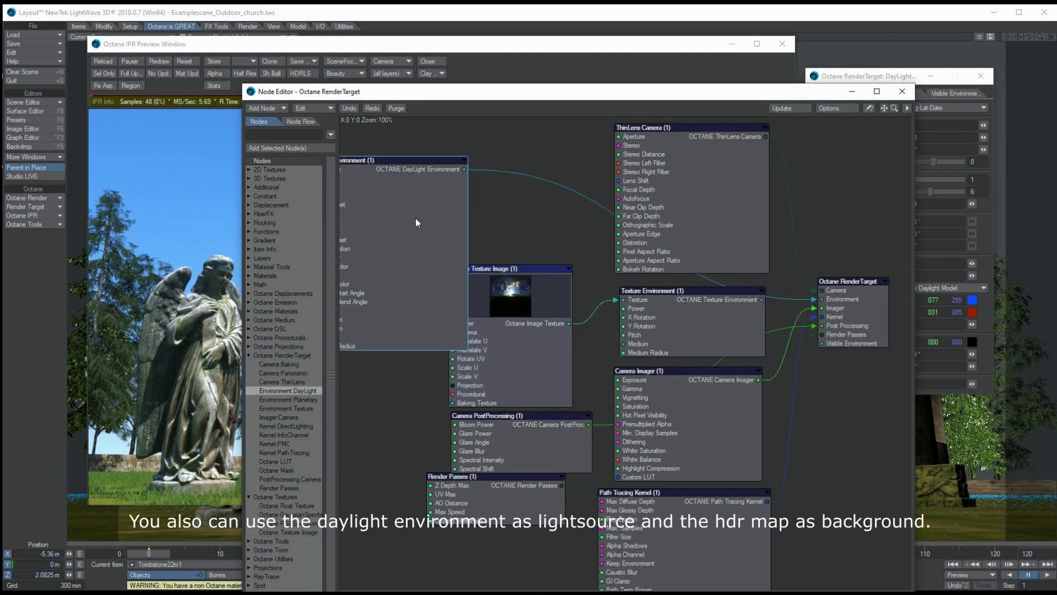
pyautogui.moveTo(682, 305); pyautogui.dragTo(668, 306)
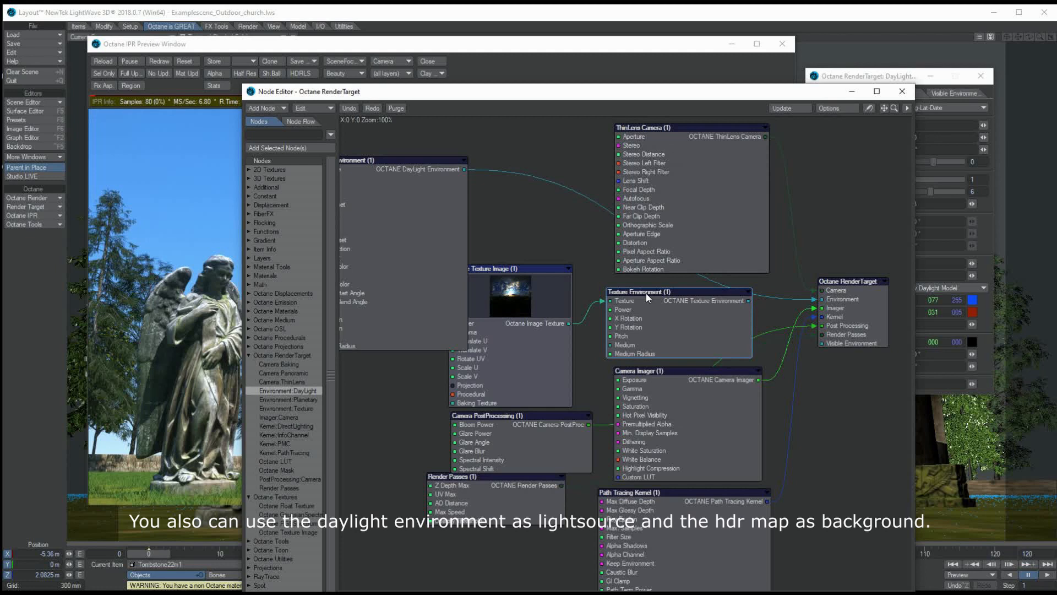
pyautogui.moveTo(747, 300); pyautogui.dragTo(820, 345)
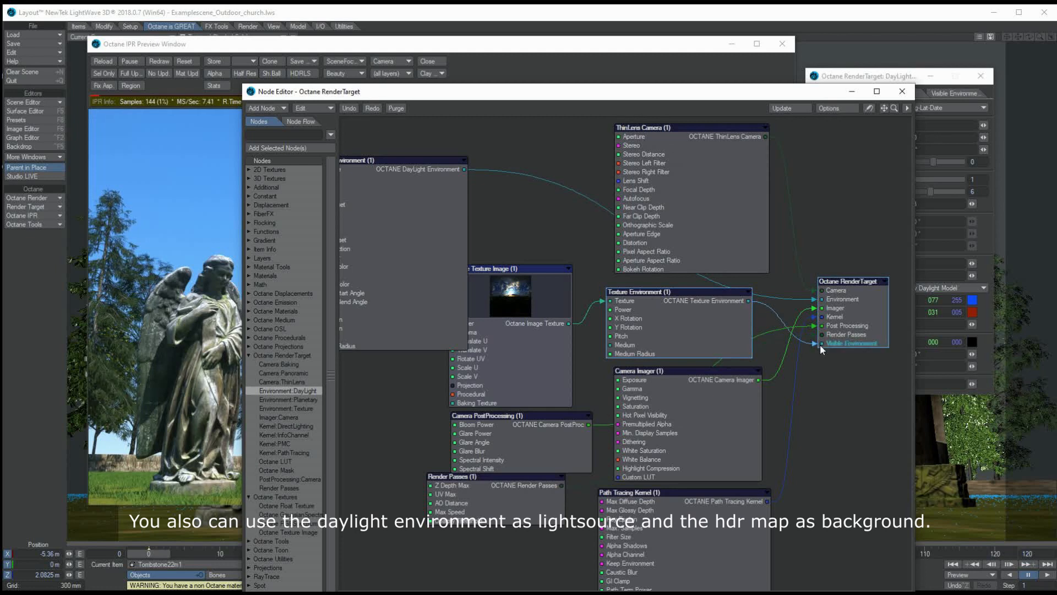
# - Enable Backplate Visible on the Texture Environment so the HDR map serves as the background
pyautogui.click(731, 305)
pyautogui.moveTo(636, 91); pyautogui.dragTo(697, 390)
pyautogui.moveTo(727, 473); pyautogui.dragTo(753, 469)
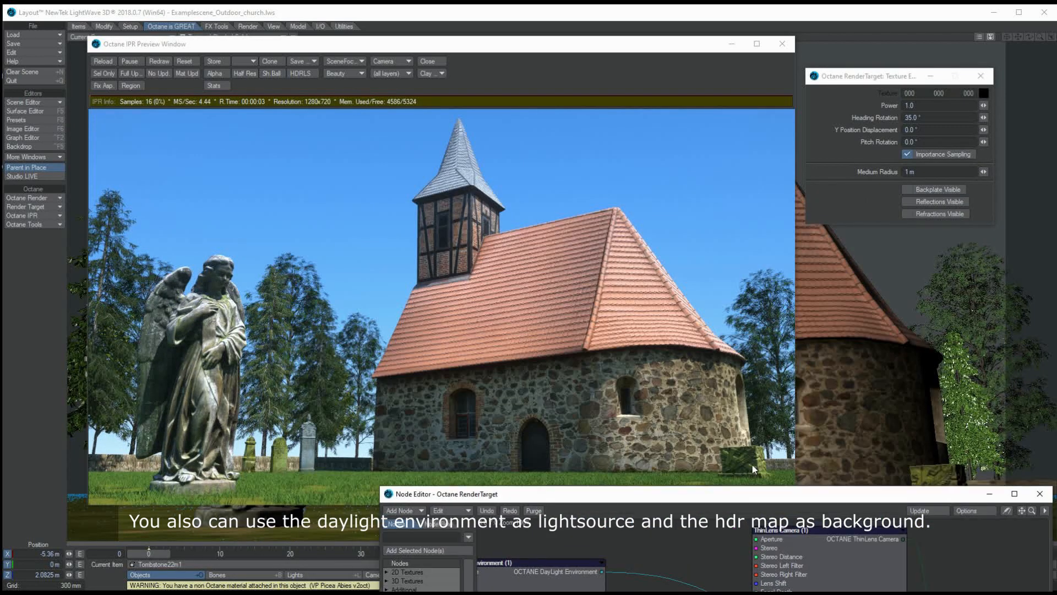
pyautogui.click(920, 194)
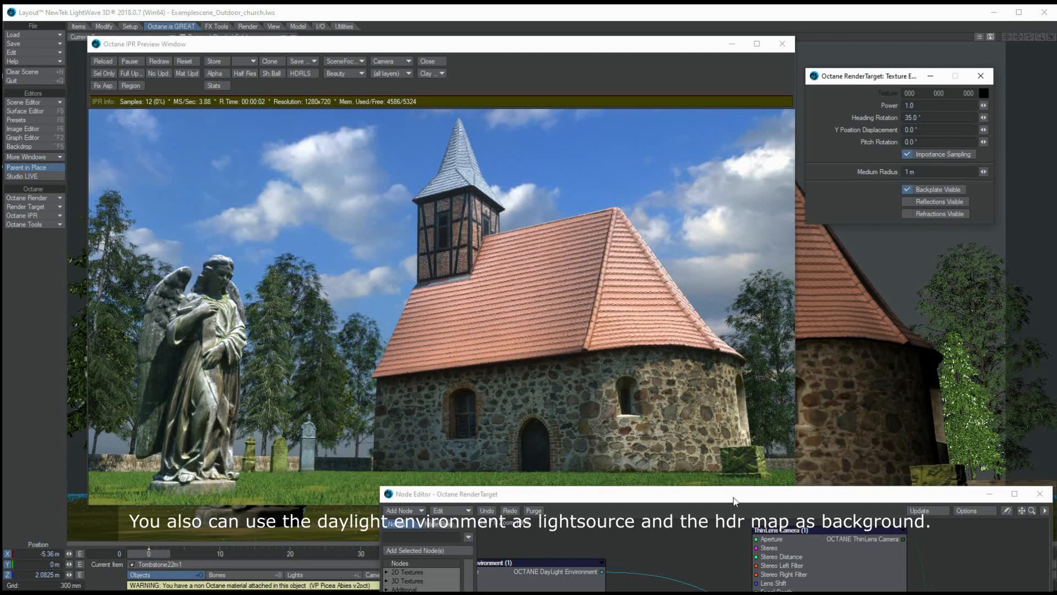
# - Set the DayLight Environment's Hour to 14.6 and its Daylight Model to Nishita Daylight Model
pyautogui.moveTo(733, 500); pyautogui.dragTo(769, 357)
pyautogui.click(557, 464)
pyautogui.moveTo(542, 352); pyautogui.dragTo(465, 526)
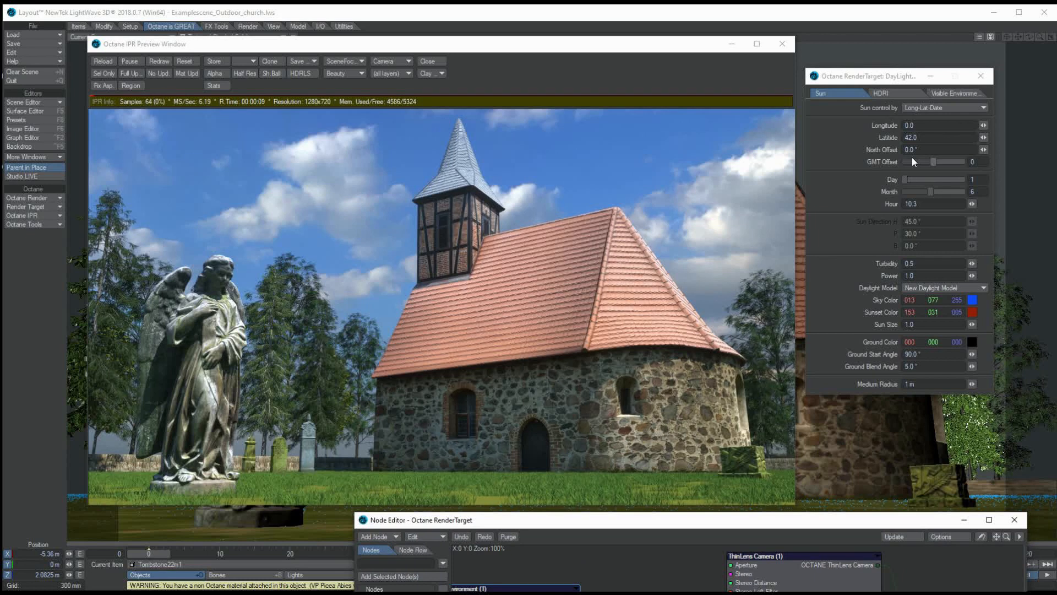
pyautogui.click(970, 204)
pyautogui.moveTo(971, 204); pyautogui.dragTo(972, 204)
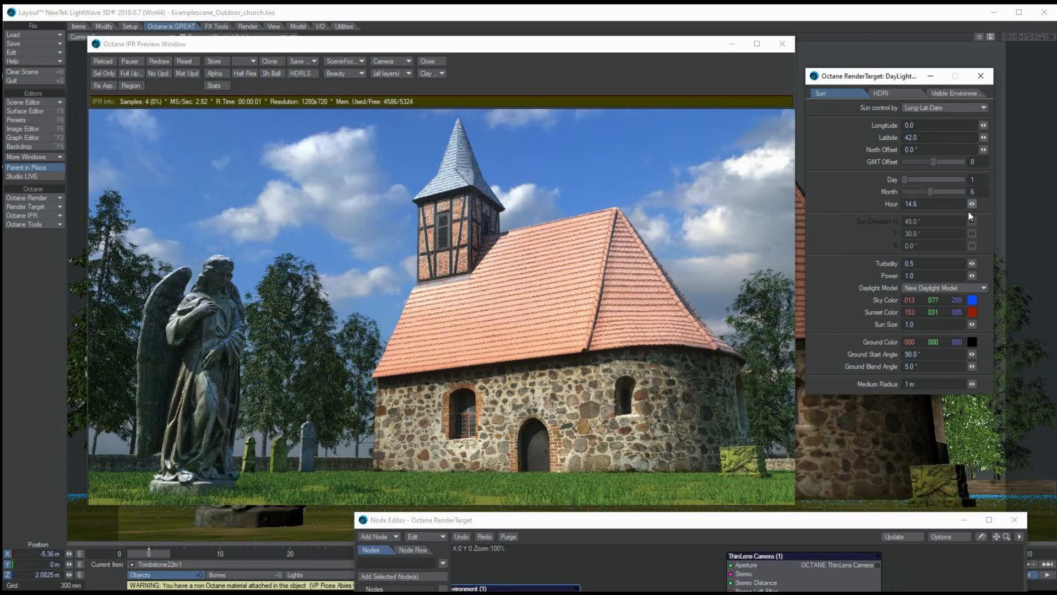
pyautogui.click(943, 290)
pyautogui.click(943, 297)
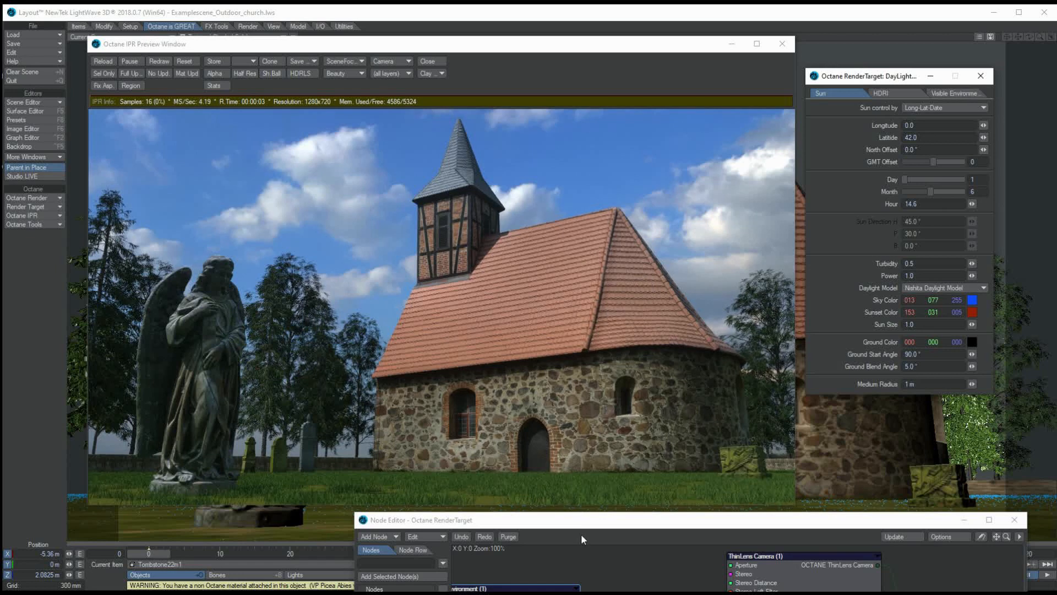
# - Test Camera Imager Exposure values of 1.5 and 2, and settle on 1.7
pyautogui.moveTo(599, 521); pyautogui.dragTo(538, 247)
pyautogui.click(712, 524)
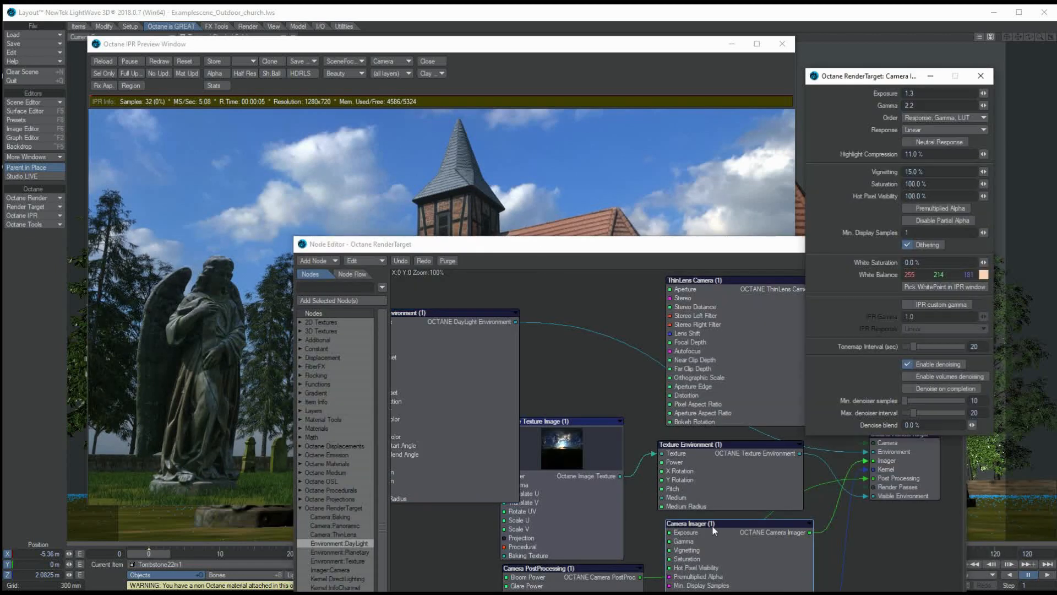
pyautogui.moveTo(616, 244); pyautogui.dragTo(623, 526)
pyautogui.click(918, 95)
pyautogui.write('1.5')
pyautogui.press('Tab')
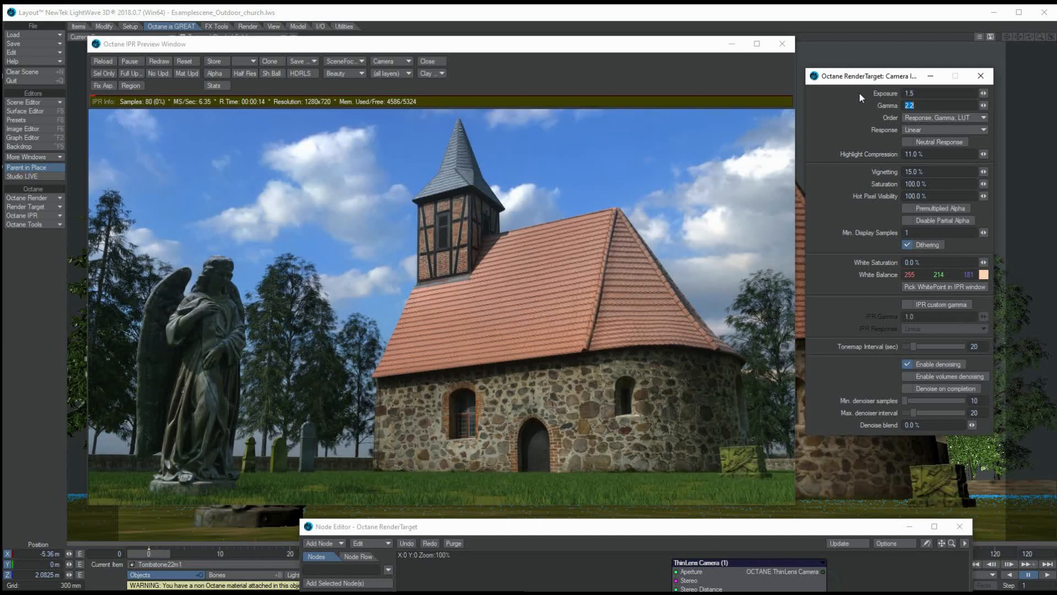
pyautogui.click(929, 93)
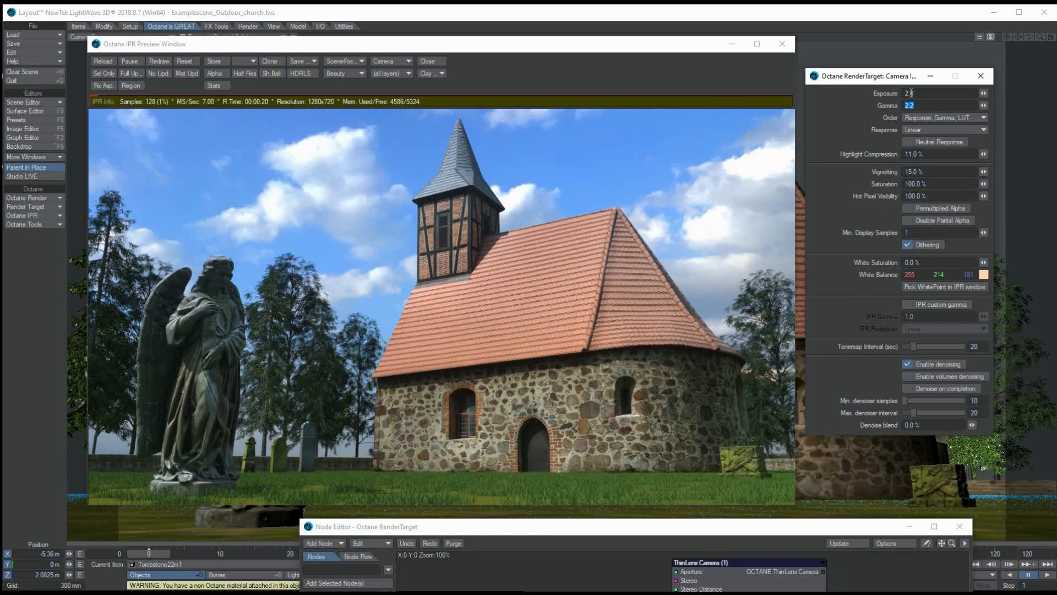
pyautogui.click(917, 93)
pyautogui.write('1.7')
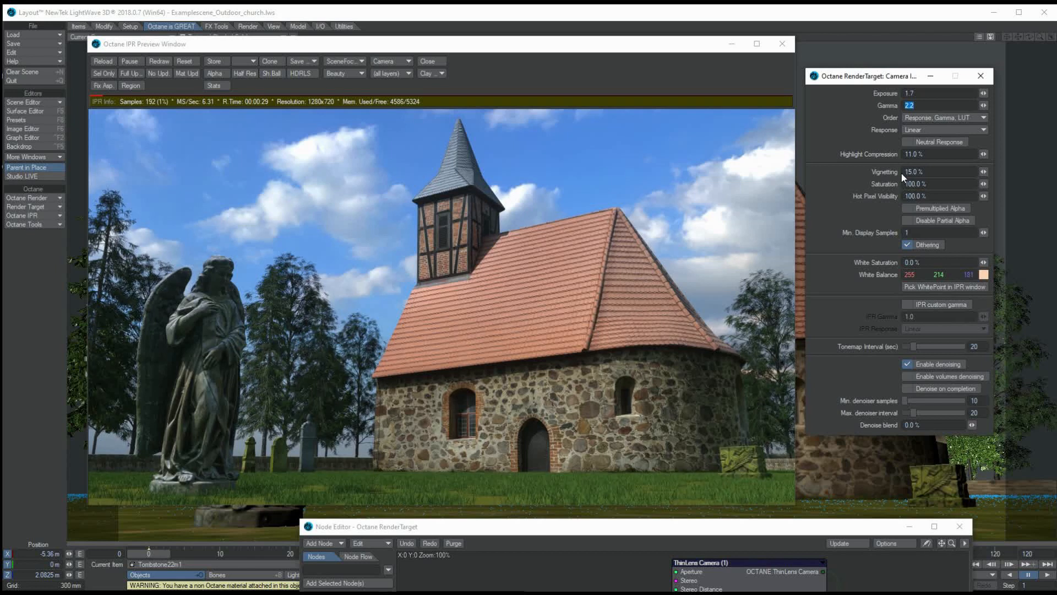
# - Set the Texture Environment's Heading Rotation to 22.6° and close the render target's Node Editor
pyautogui.moveTo(654, 531); pyautogui.dragTo(747, 567)
pyautogui.click(705, 577)
pyautogui.moveTo(984, 118)
pyautogui.mouseDown()
pyautogui.moveTo(1037, 117)
pyautogui.moveTo(977, 118)
pyautogui.mouseUp()
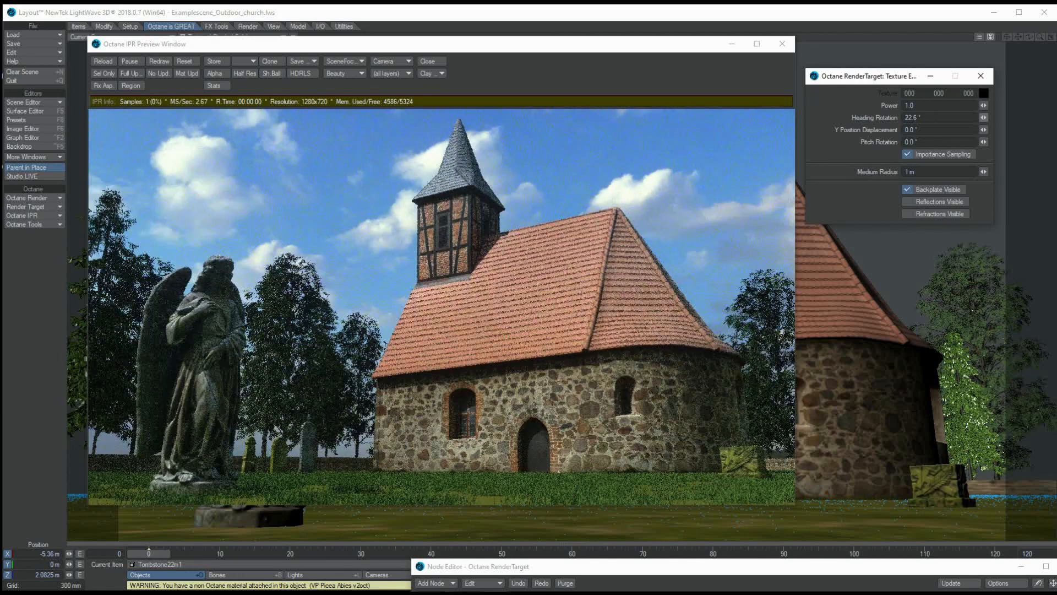
pyautogui.moveTo(433, 48); pyautogui.dragTo(442, 43)
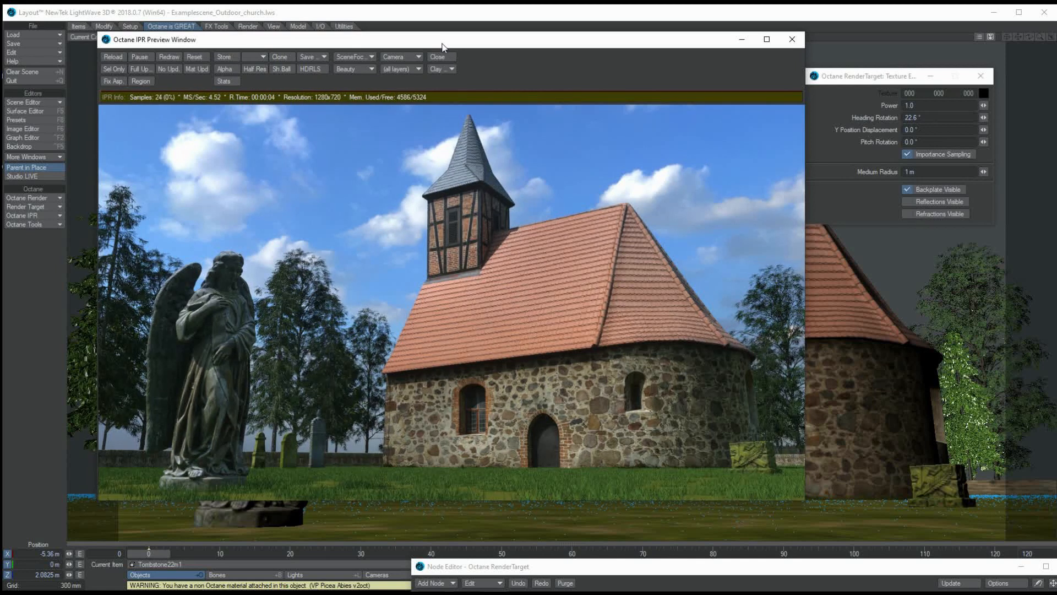
pyautogui.moveTo(960, 564); pyautogui.dragTo(890, 535)
pyautogui.click(999, 538)
# - Switch the scene's current camera to Camera (2)
pyautogui.click(375, 574)
pyautogui.click(369, 564)
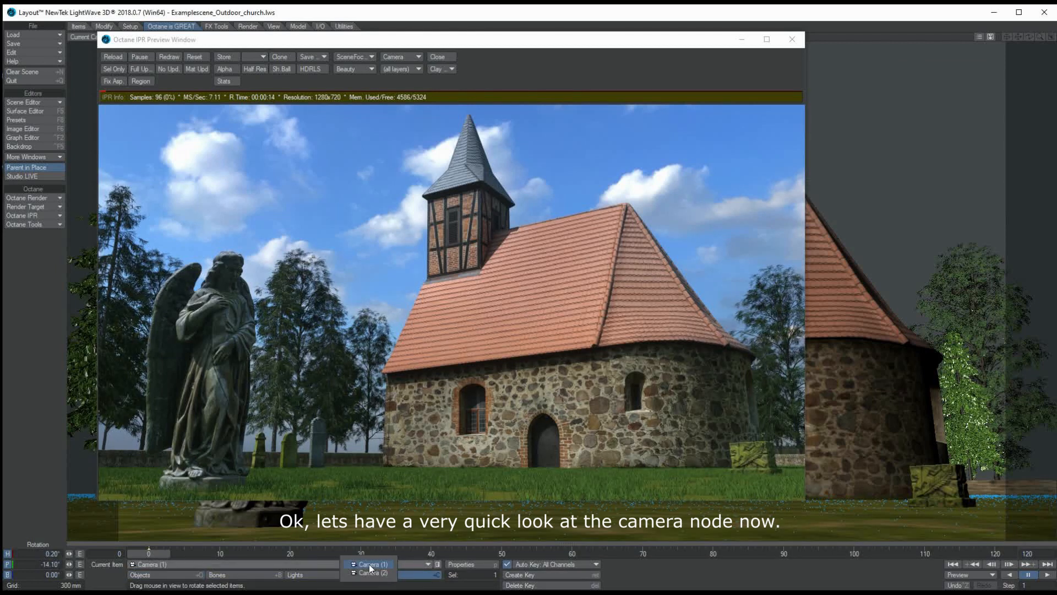
pyautogui.click(372, 573)
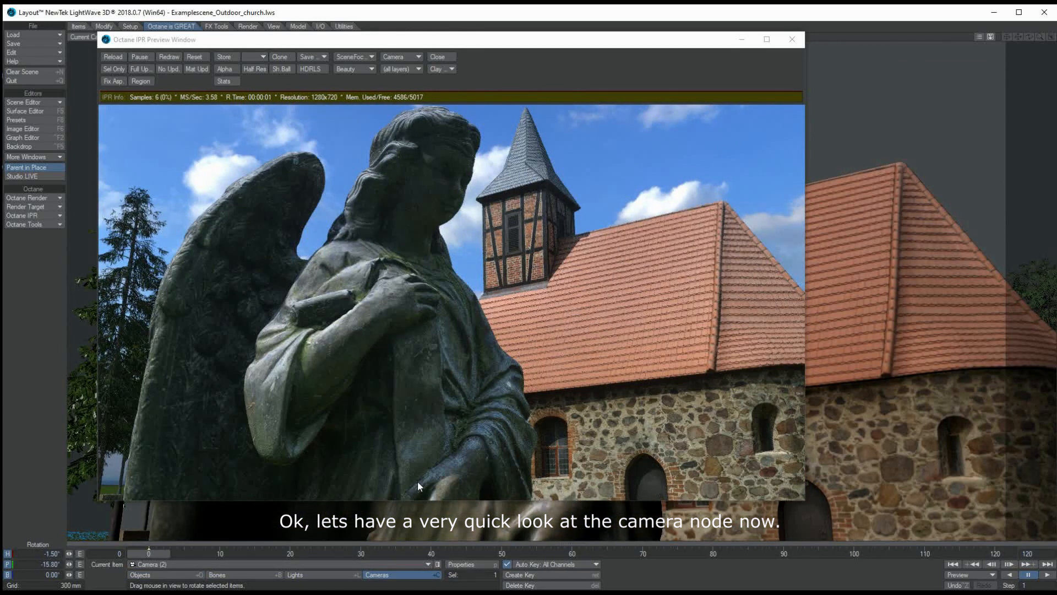
# - Move and rotate Camera (2) to reframe the angel statue against the church, with heading -1.70° and pitch -15.60°
pyautogui.press('t')
pyautogui.moveTo(752, 423); pyautogui.dragTo(782, 402)
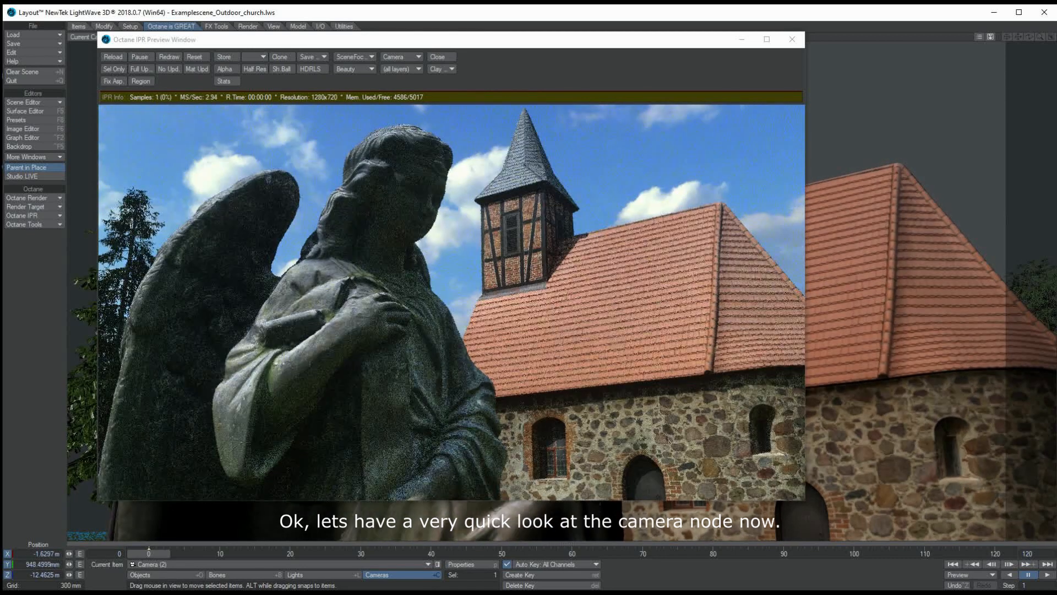
pyautogui.press('y')
pyautogui.moveTo(902, 331); pyautogui.dragTo(905, 333)
# - Open the ThinLens Camera node's settings from the render target and set its Aperture to 1.0
pyautogui.click(45, 208)
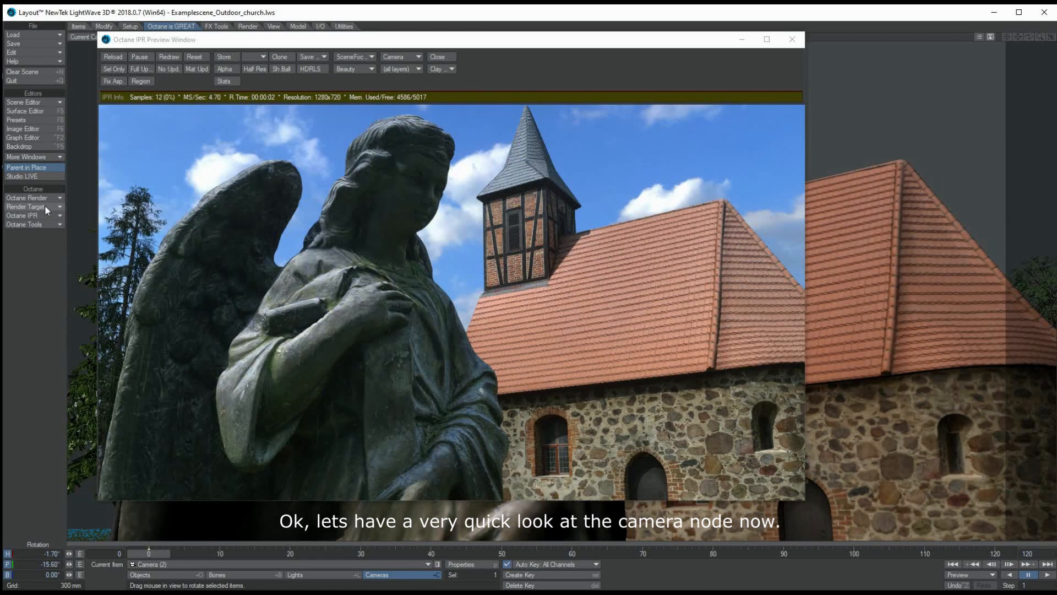
pyautogui.moveTo(770, 144); pyautogui.dragTo(778, 146)
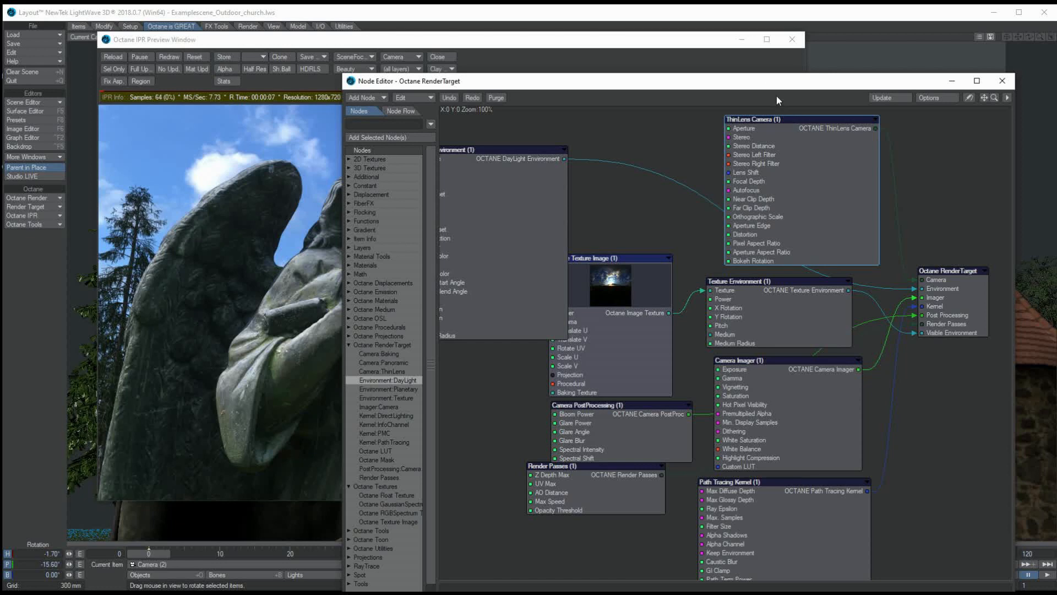
pyautogui.doubleClick(792, 146)
pyautogui.click(749, 112)
pyautogui.moveTo(757, 84); pyautogui.dragTo(902, 539)
pyautogui.click(918, 95)
pyautogui.write('1')
pyautogui.press('Tab')
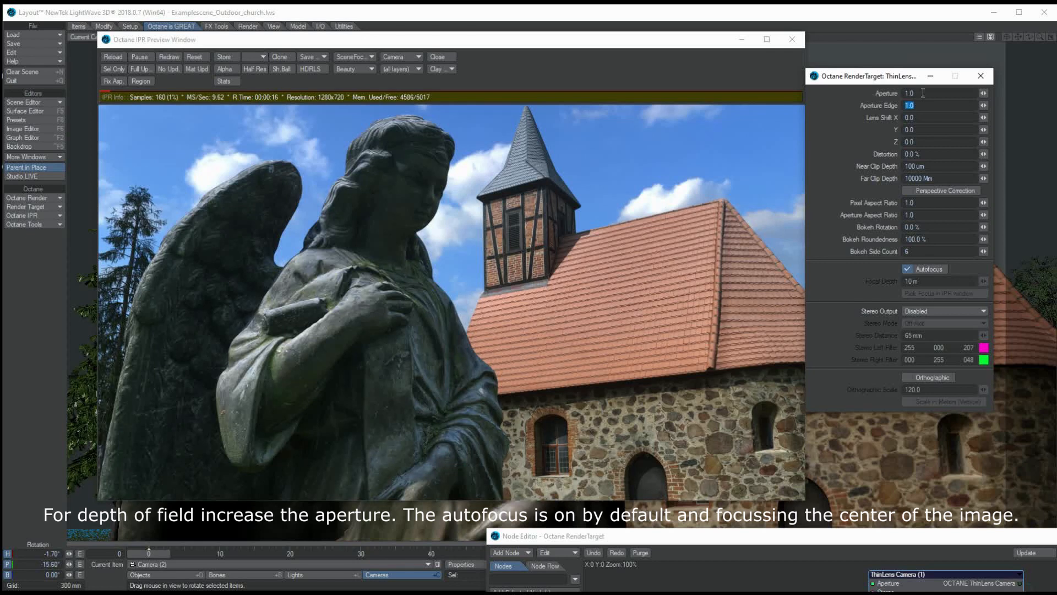
pyautogui.hotkey('shift', 'Tab')
pyautogui.press('Tab')
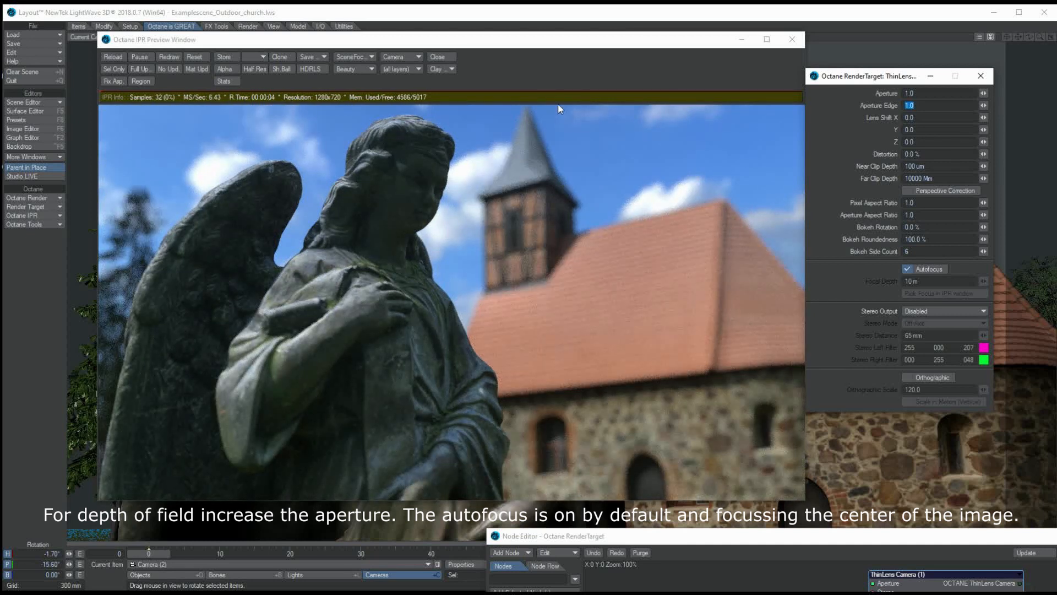
# - Check the Noise pass in the IPR preview and set the displayed pass to Beauty Denoised
pyautogui.click(346, 69)
pyautogui.click(347, 85)
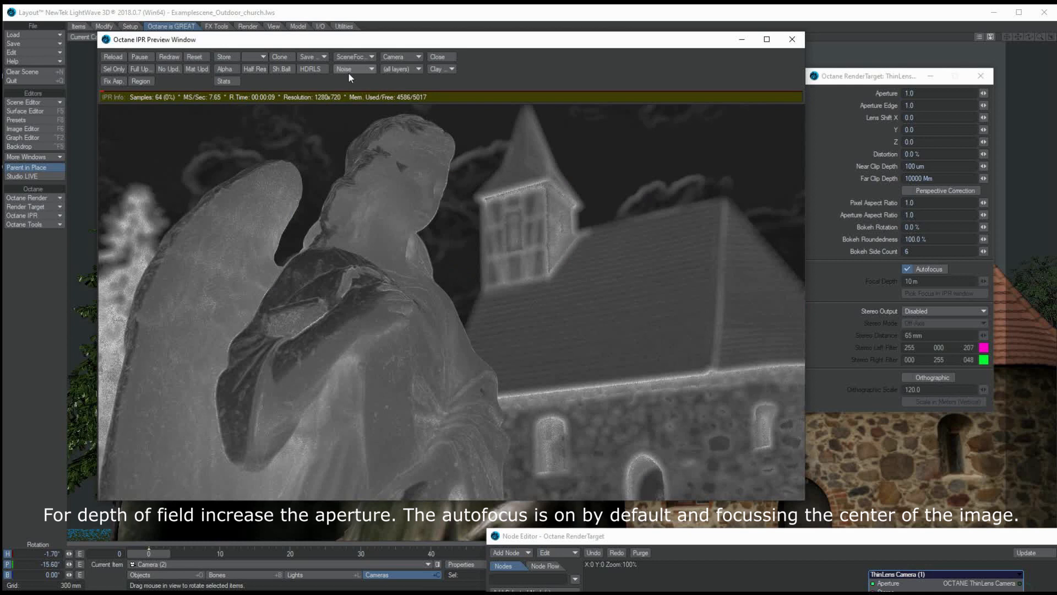
pyautogui.click(353, 62)
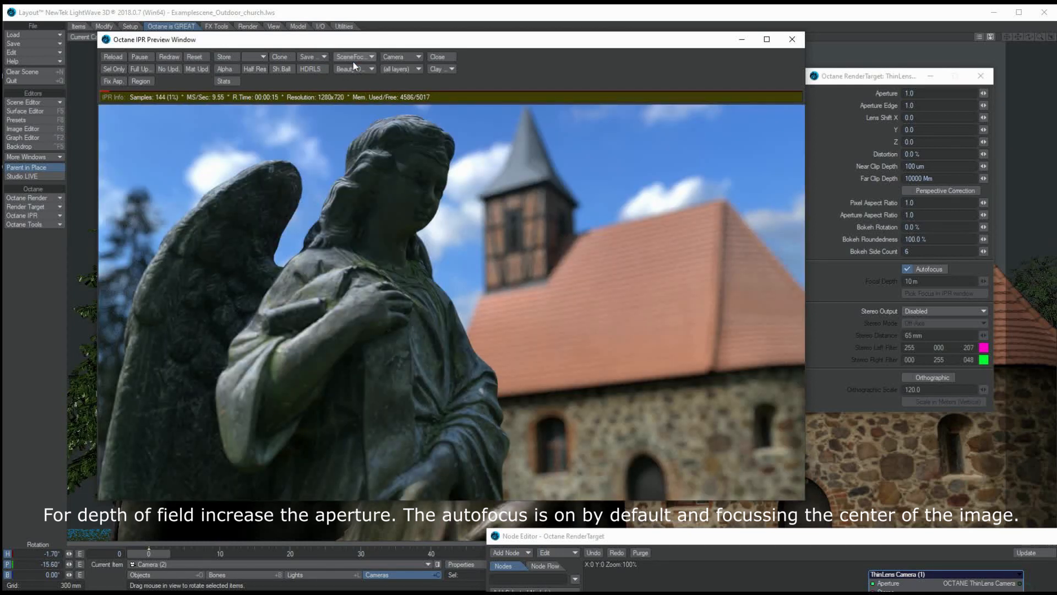
# - Disconnect the Camera PostProcessing node from the Octane RenderTarget and move the Node Editor clear of the IPR preview
pyautogui.click(736, 541)
pyautogui.moveTo(737, 542); pyautogui.dragTo(496, 132)
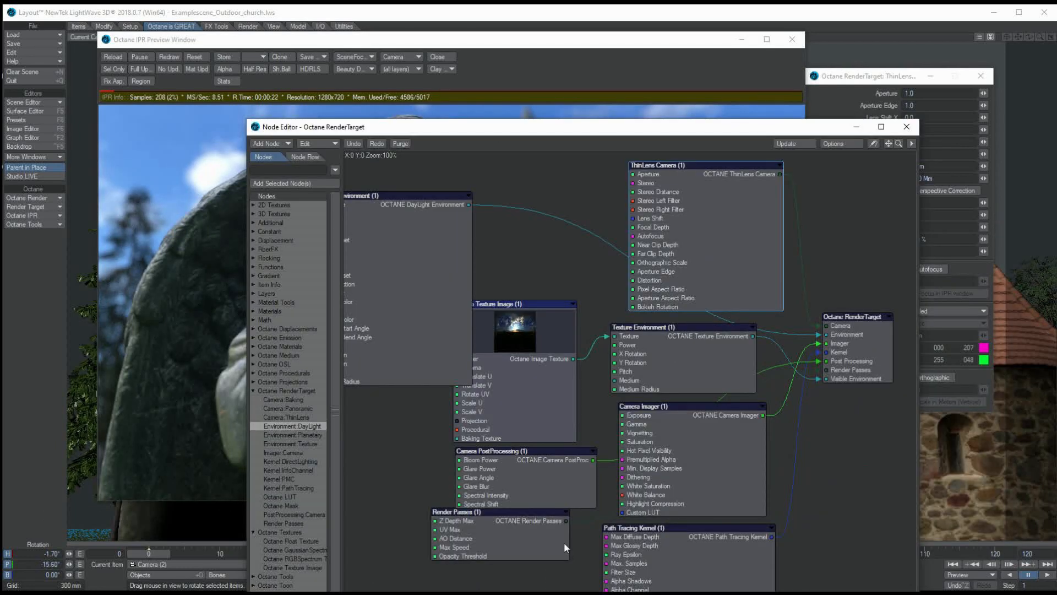
pyautogui.click(555, 487)
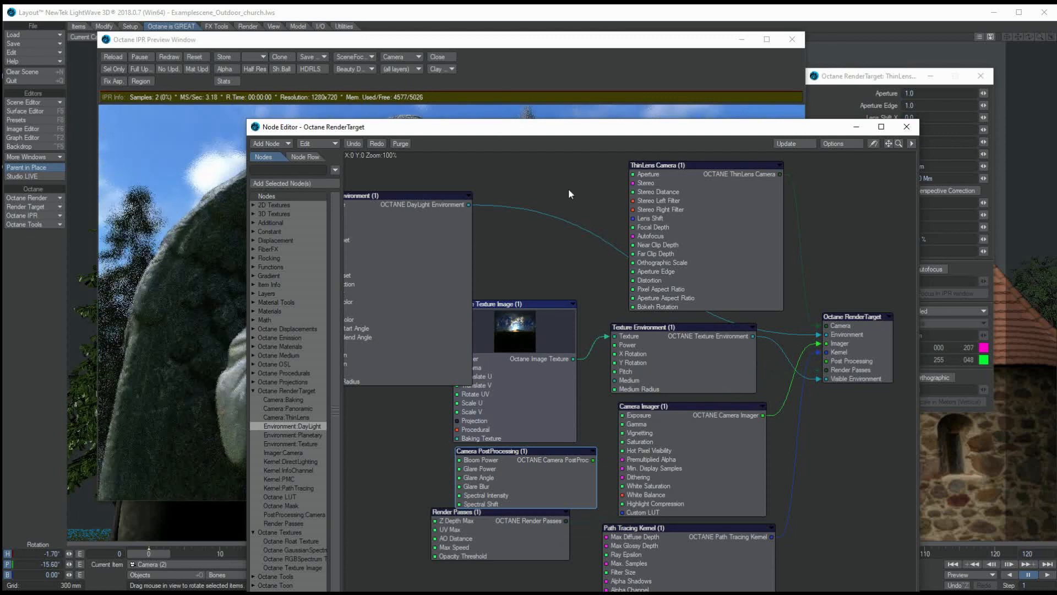
pyautogui.moveTo(406, 127); pyautogui.dragTo(573, 529)
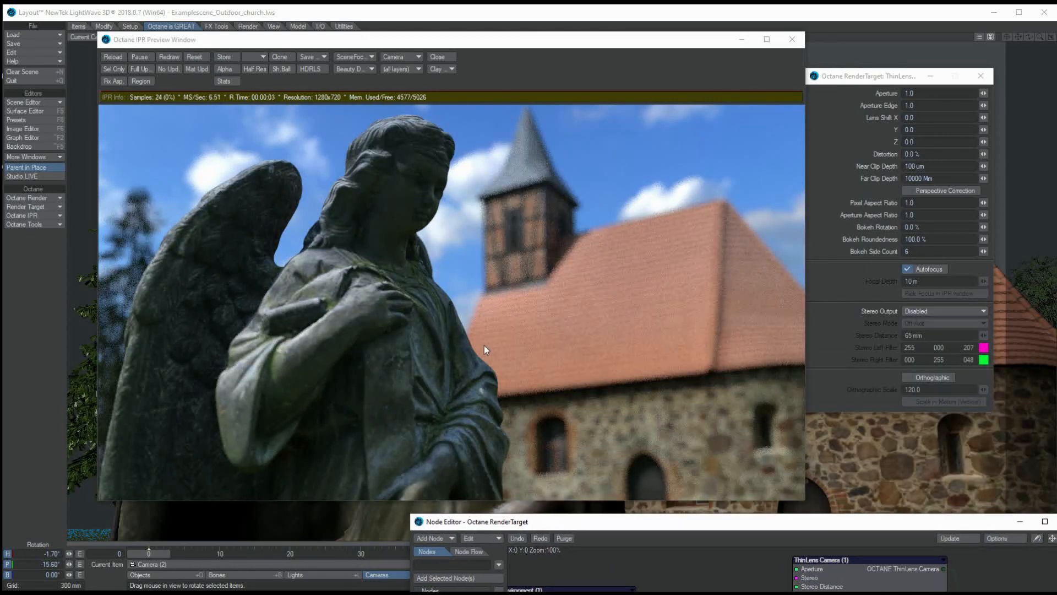
pyautogui.moveTo(386, 47); pyautogui.dragTo(379, 43)
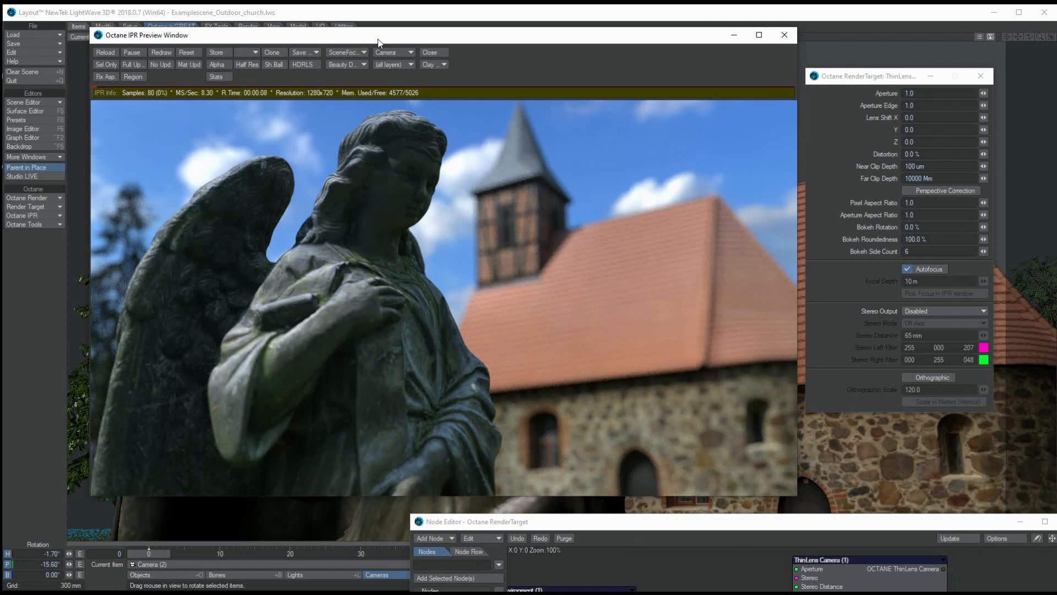
# - Compare the Noise pass with the Beauty Denoised pass in the IPR preview
pyautogui.click(343, 64)
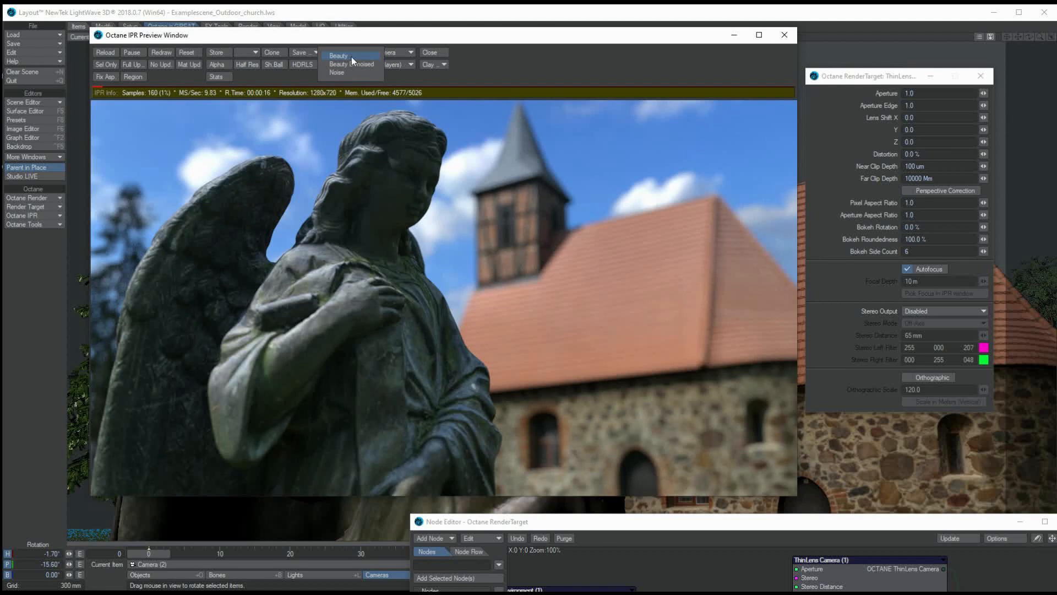
pyautogui.click(352, 62)
pyautogui.click(348, 66)
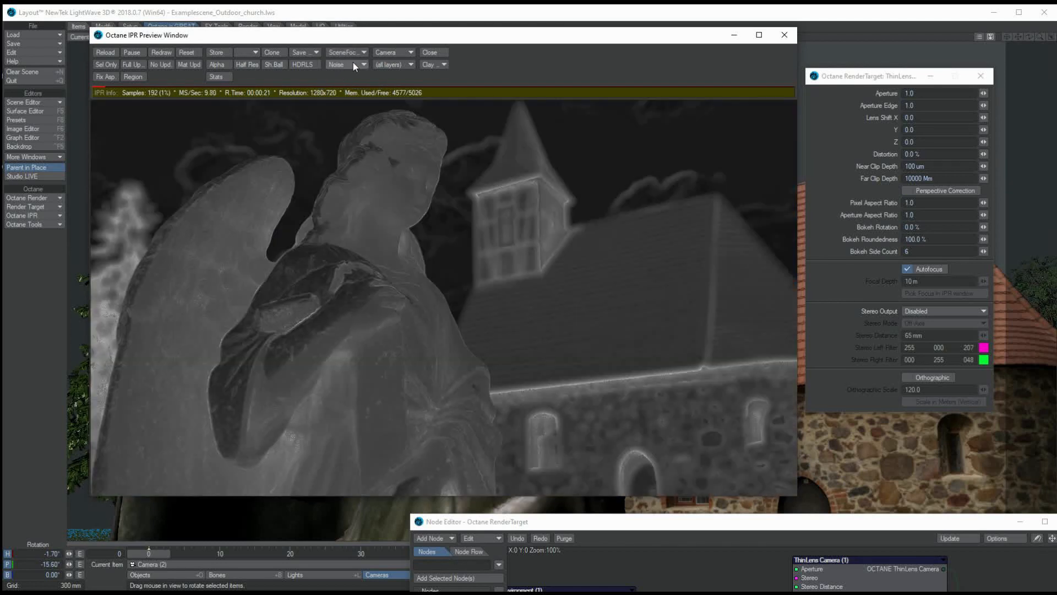
pyautogui.click(349, 64)
pyautogui.click(349, 59)
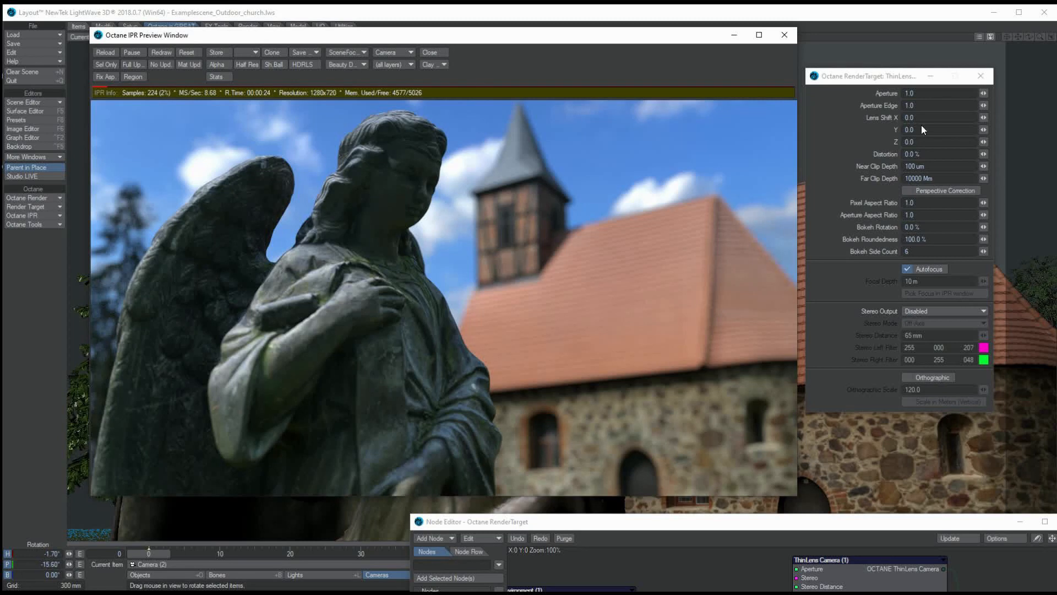
# - Test ThinLens Camera Aperture values of 0.5, 2 and 3, and settle on 5
pyautogui.click(926, 94)
pyautogui.press('BackSpace')
pyautogui.write('0.5')
pyautogui.press('Tab')
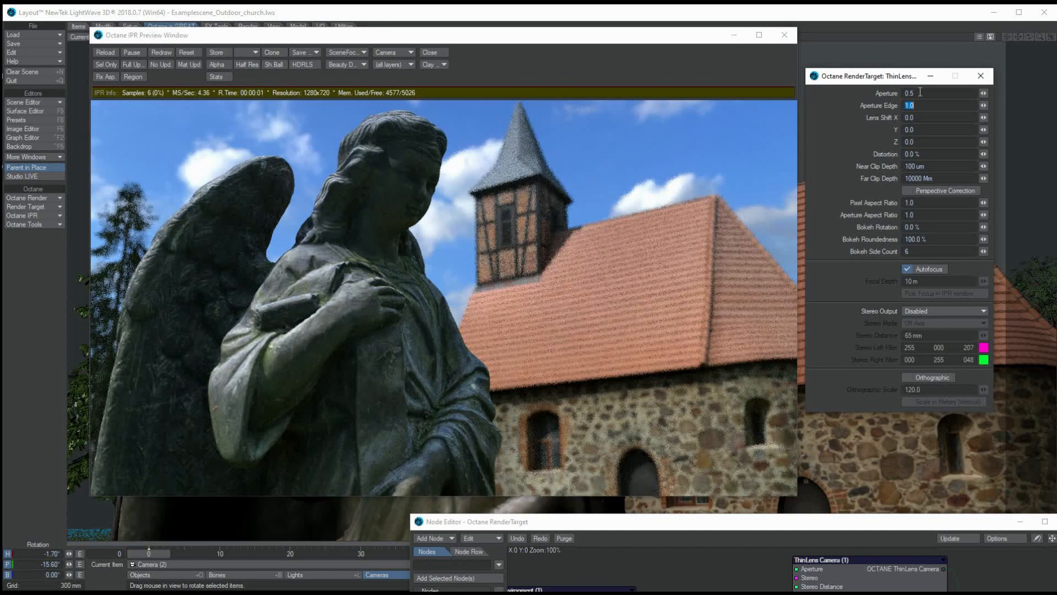
pyautogui.click(920, 92)
pyautogui.write('2.0')
pyautogui.press('Tab')
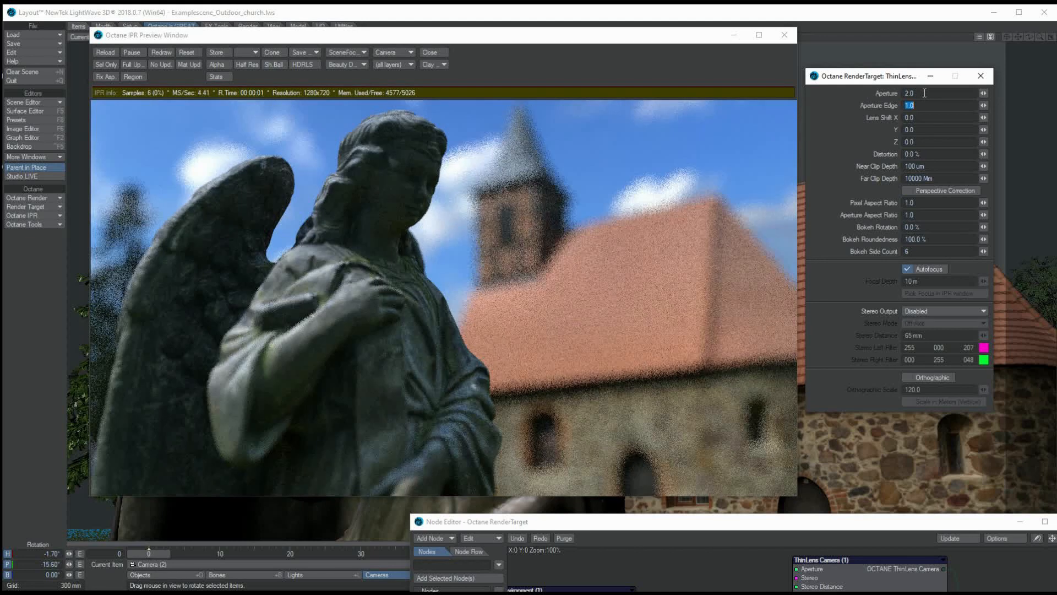
pyautogui.click(924, 92)
pyautogui.write('3.0')
pyautogui.press('Tab')
pyautogui.click(910, 93)
pyautogui.write('5')
pyautogui.press('Tab')
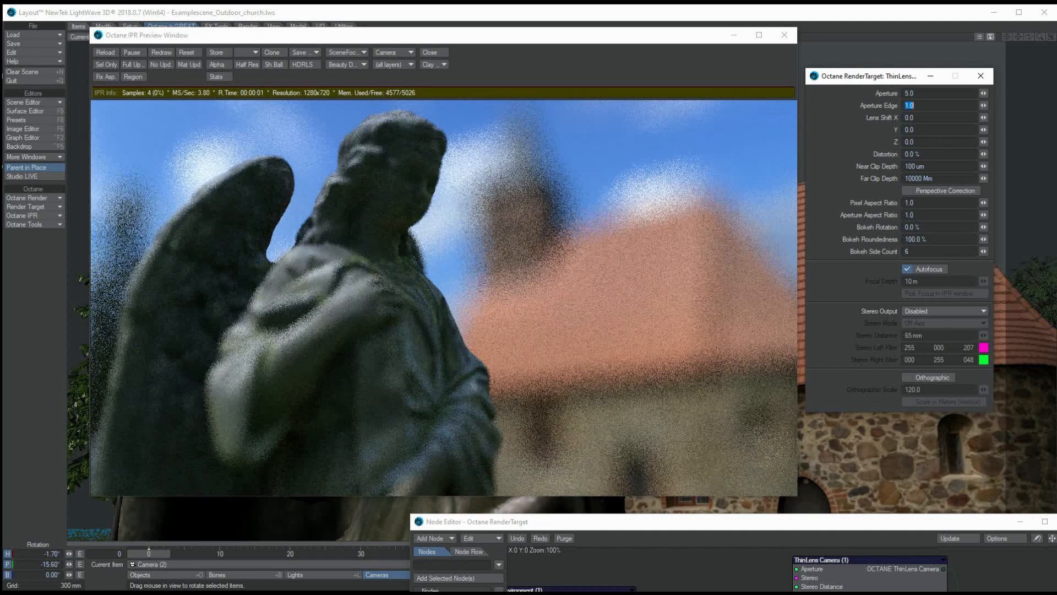
# - Turn off the camera's Autofocus and pick the focus on the angel statue in the IPR preview
pyautogui.click(908, 268)
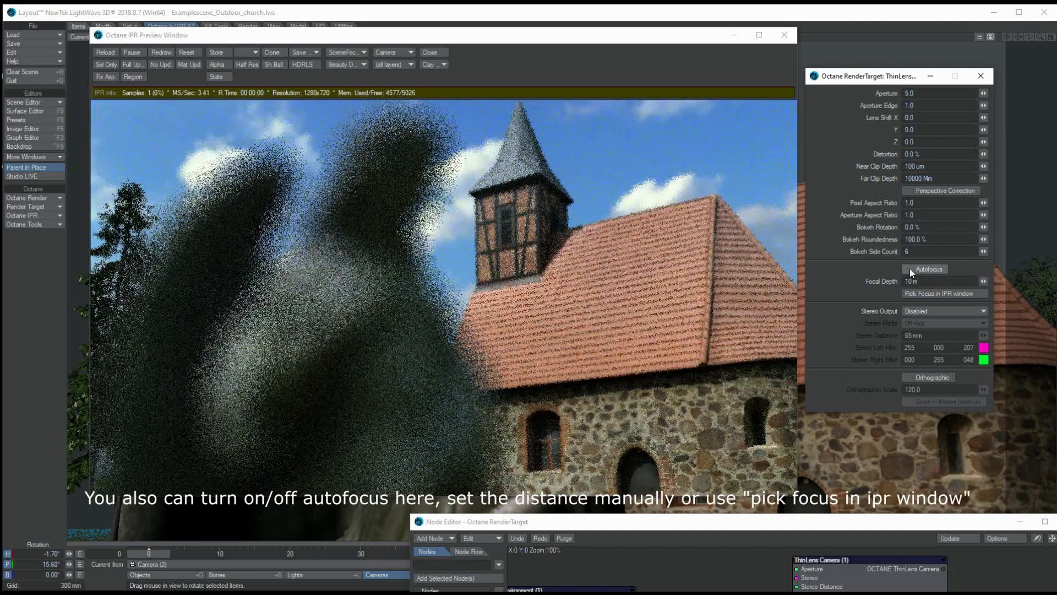
pyautogui.click(929, 293)
pyautogui.click(358, 244)
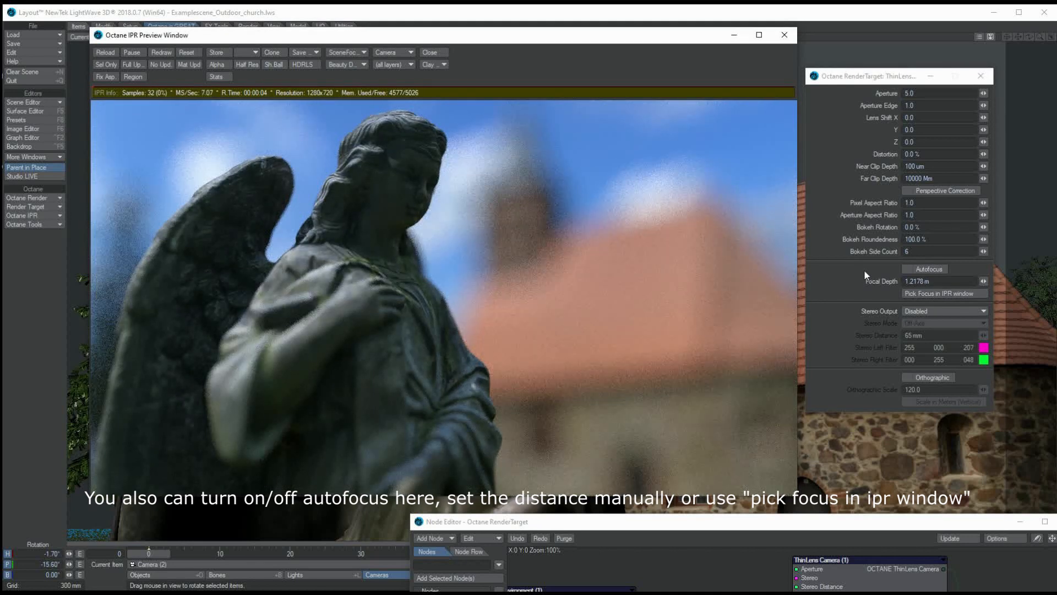
# - Test camera Distortion values of 66% and 99%, and reset the Distortion to 0%
pyautogui.click(922, 154)
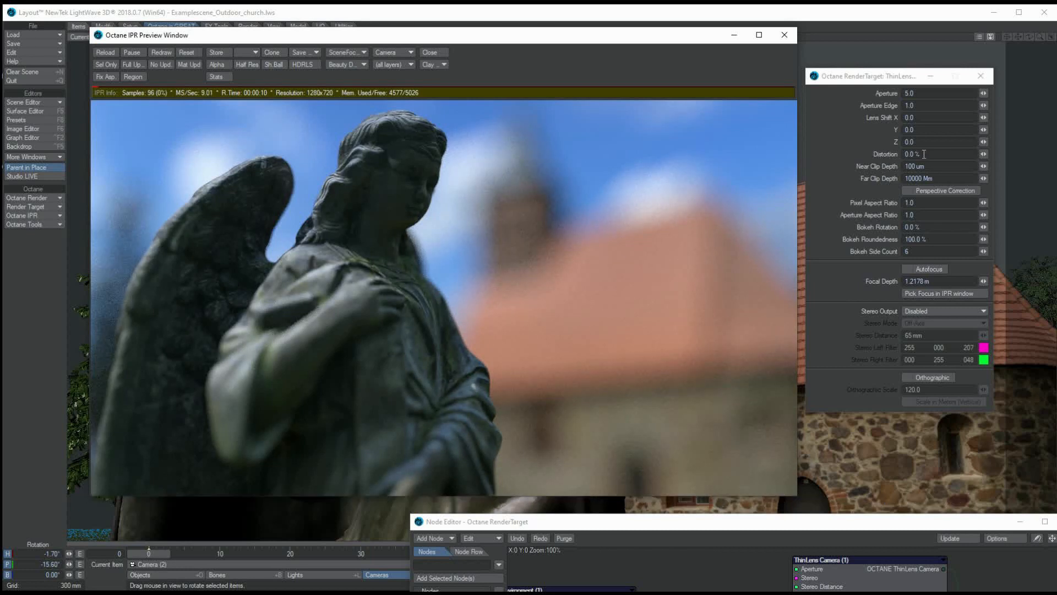
pyautogui.write('66')
pyautogui.press('Tab')
pyautogui.click(930, 154)
pyautogui.write('99')
pyautogui.press('Tab')
pyautogui.click(940, 154)
pyautogui.write('0')
pyautogui.press('Tab')
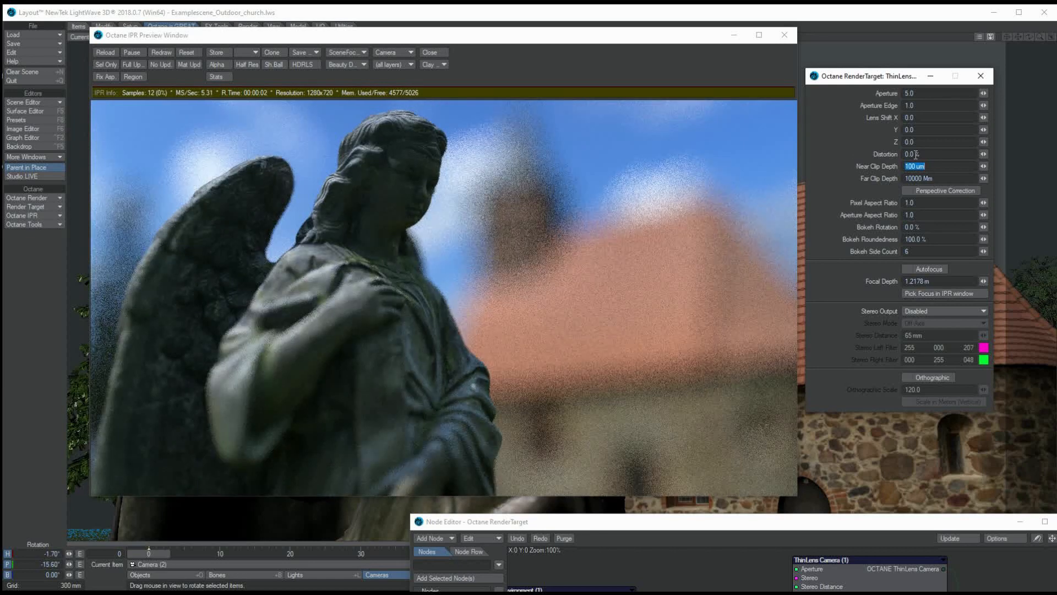
# - Set the ThinLens Camera's Distortion to 15% and its Aperture to 3
pyautogui.click(926, 93)
pyautogui.click(930, 154)
pyautogui.write('15')
pyautogui.press('Tab')
pyautogui.click(920, 95)
pyautogui.write('3')
pyautogui.press('Tab')
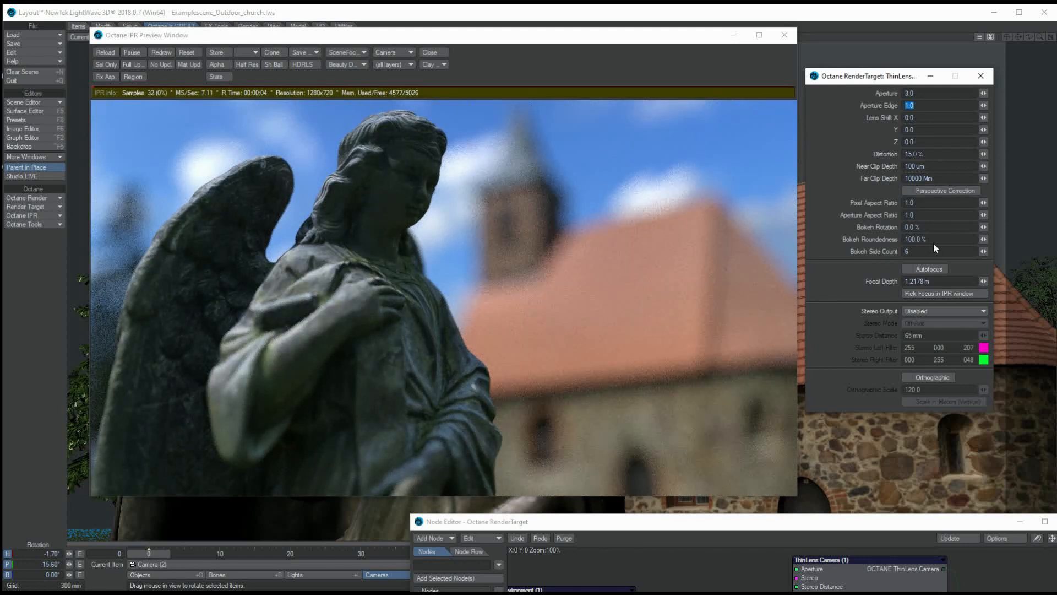
pyautogui.click(355, 65)
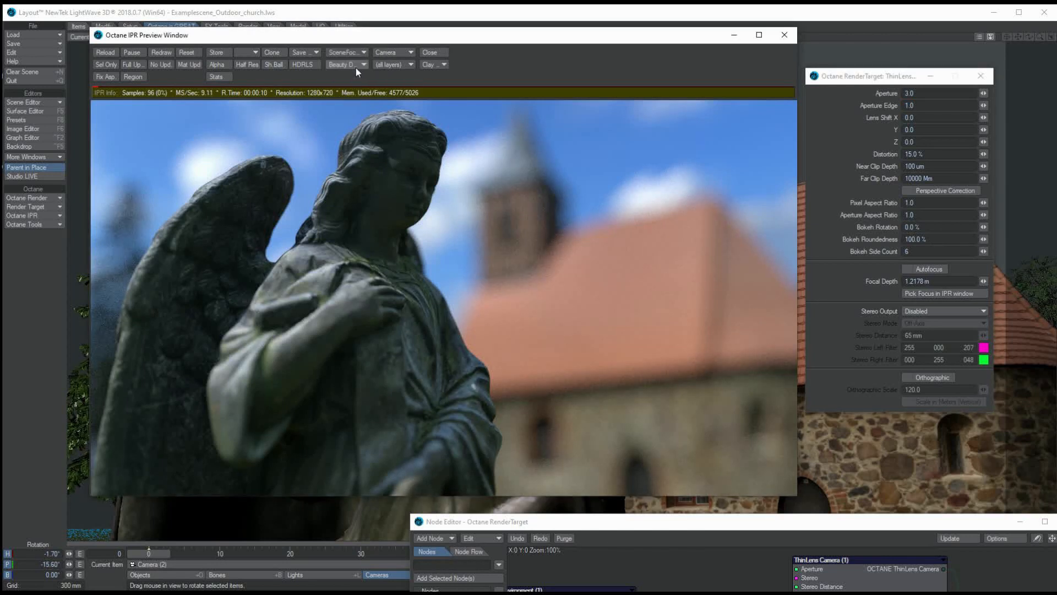